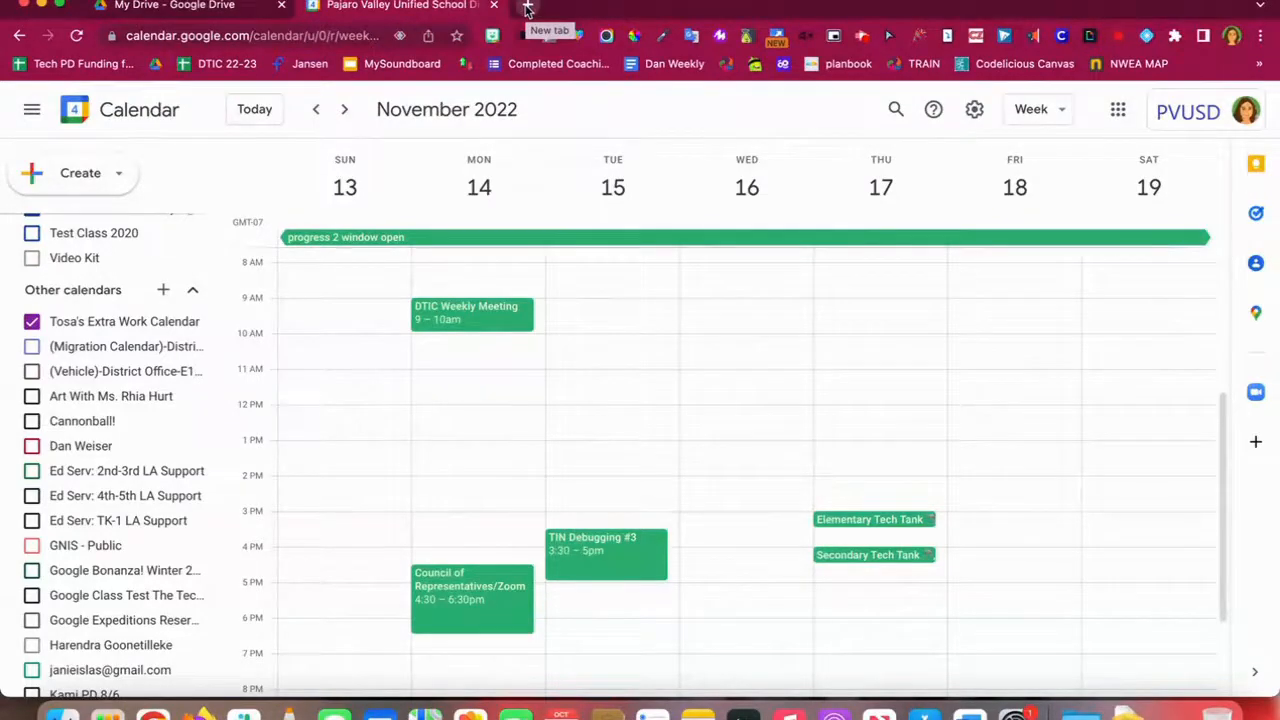
# Open Google Calendar in a new browser tab.
pyautogui.click(527, 8)
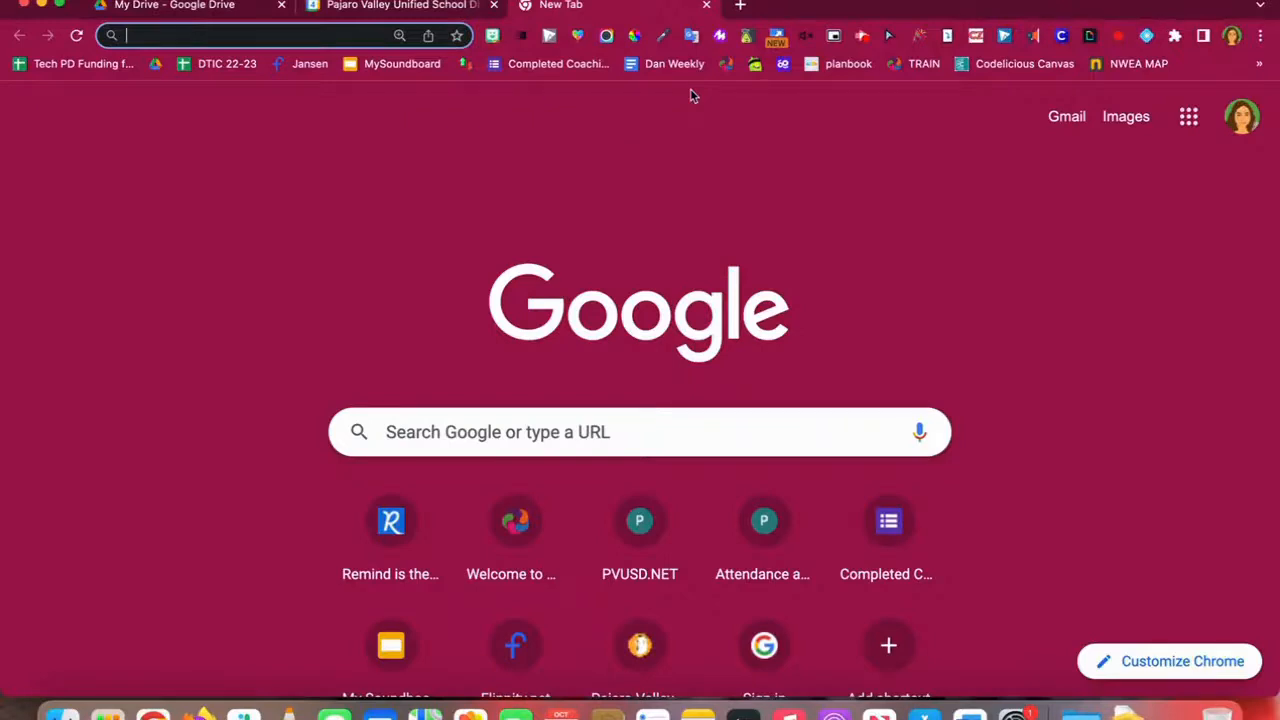
pyautogui.click(1188, 117)
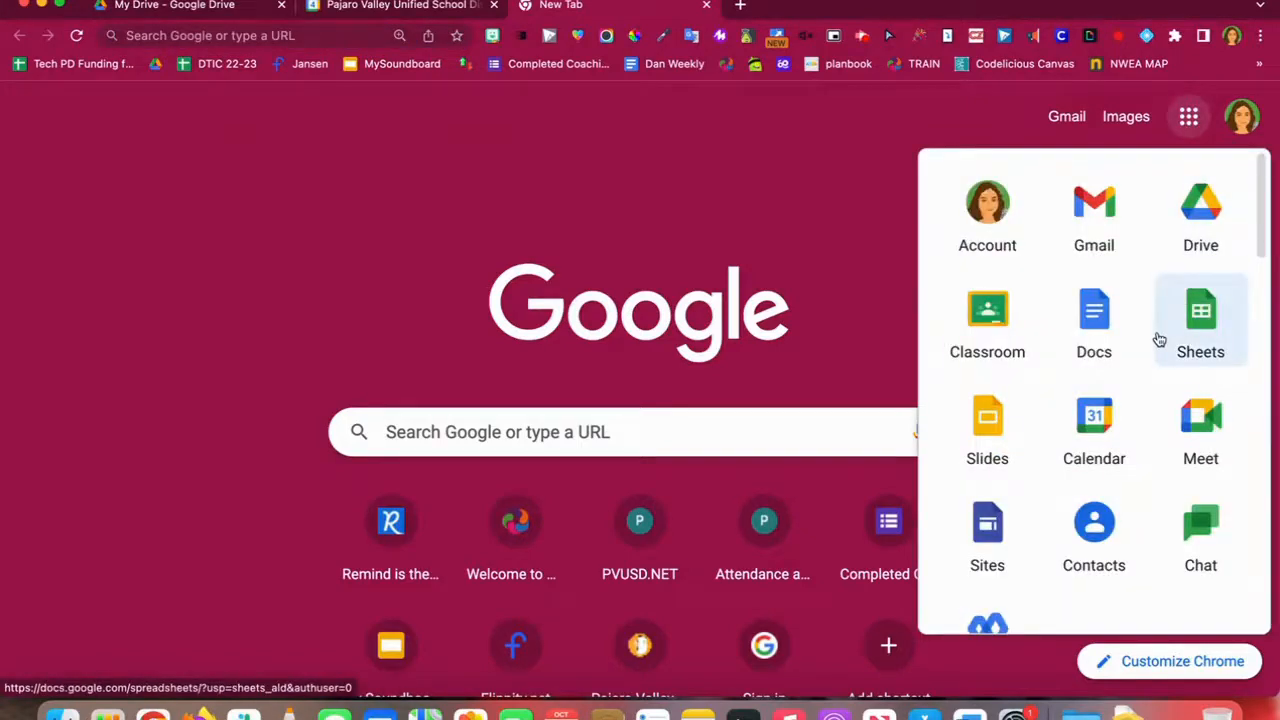
pyautogui.click(1095, 447)
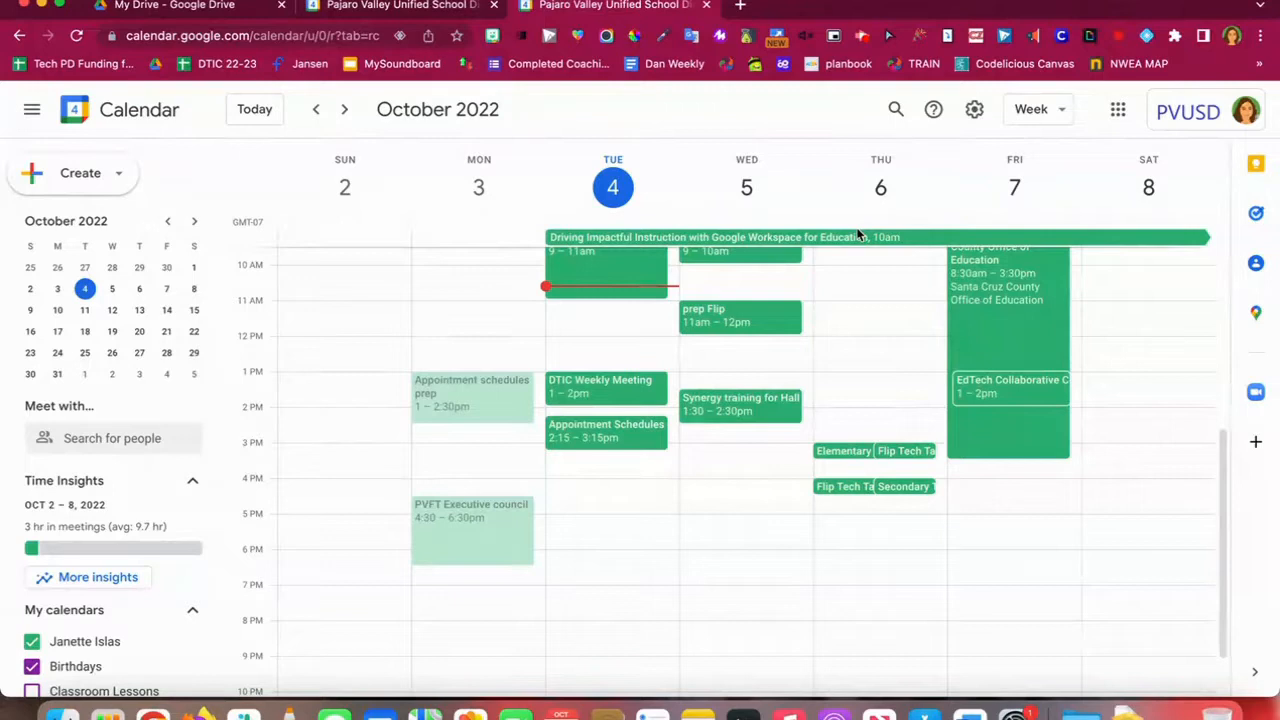
# Check the option to create appointment schedules instead of appointment slots in the calendar settings, and return to the calendar.
pyautogui.click(975, 113)
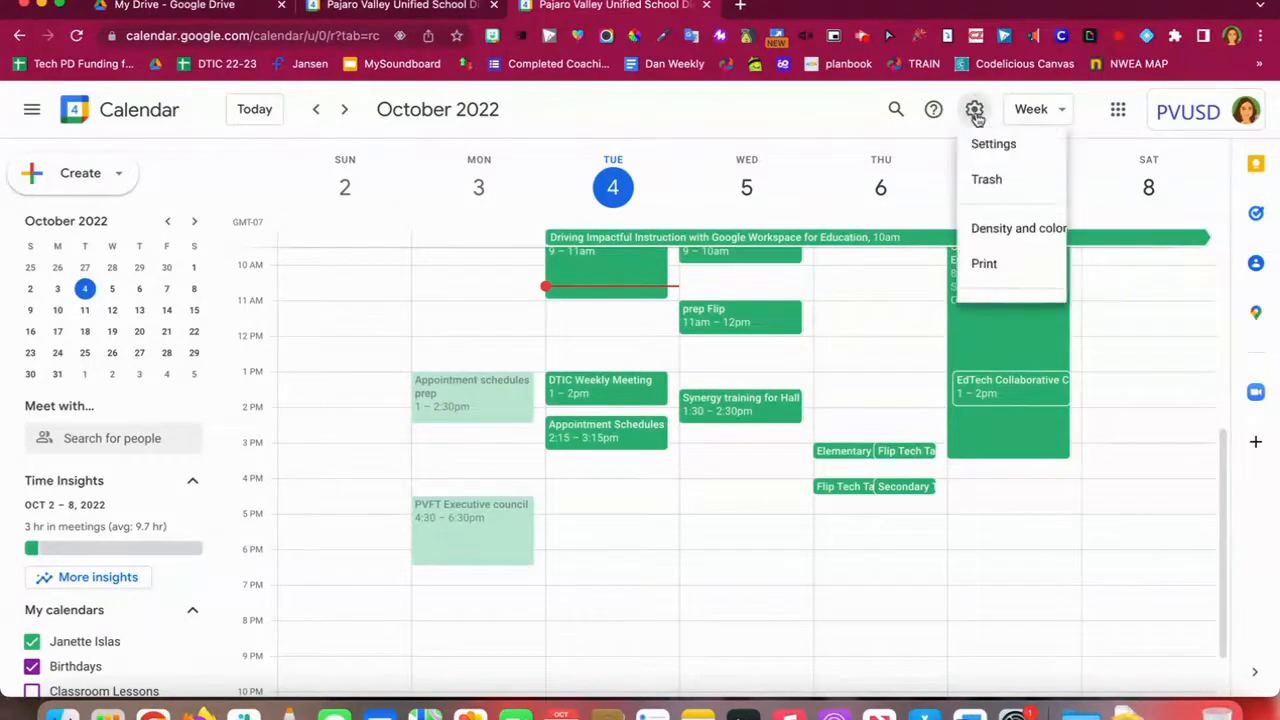
pyautogui.click(1003, 163)
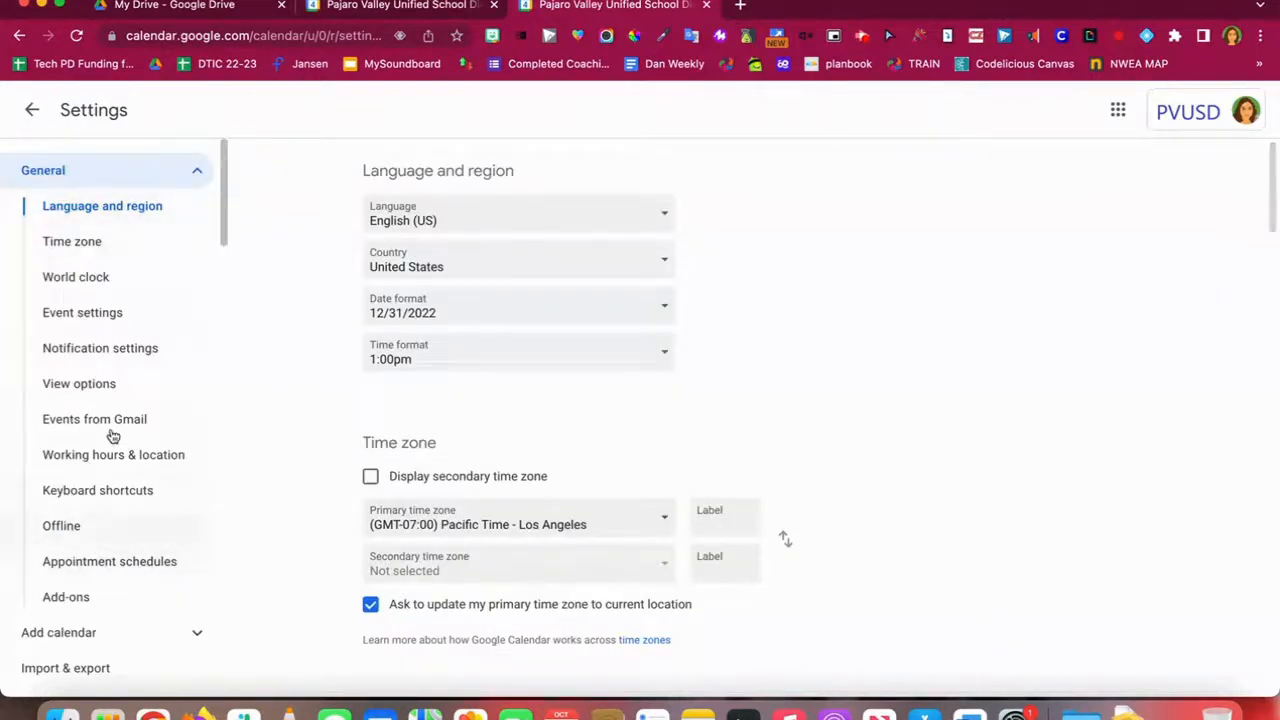
pyautogui.click(127, 566)
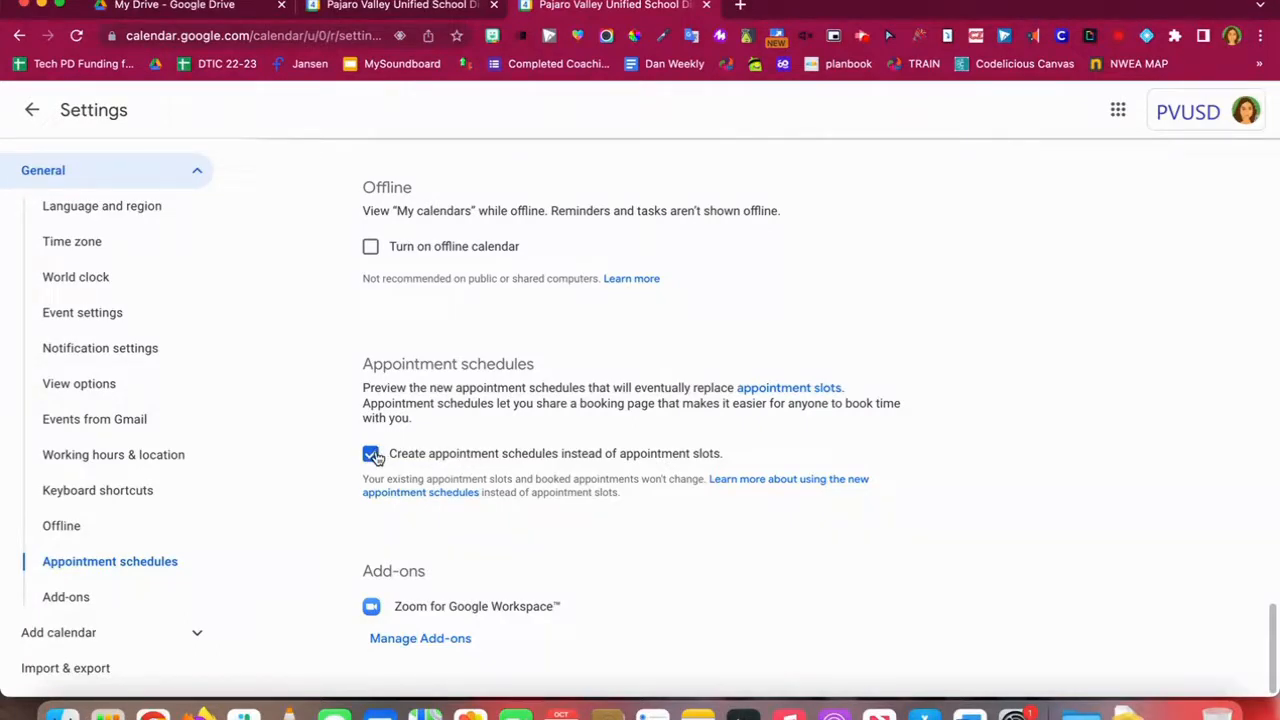
pyautogui.click(33, 112)
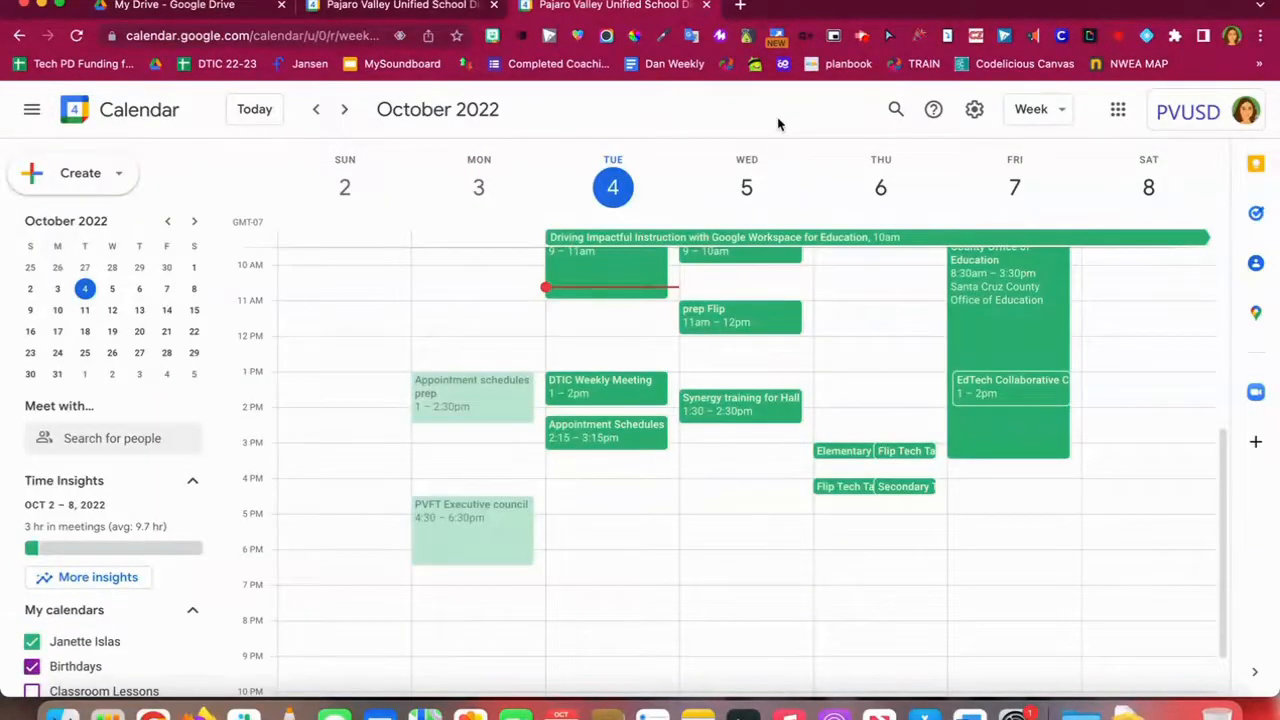
# Show the week containing Monday, November 14, 2022 in the week view.
pyautogui.click(1064, 113)
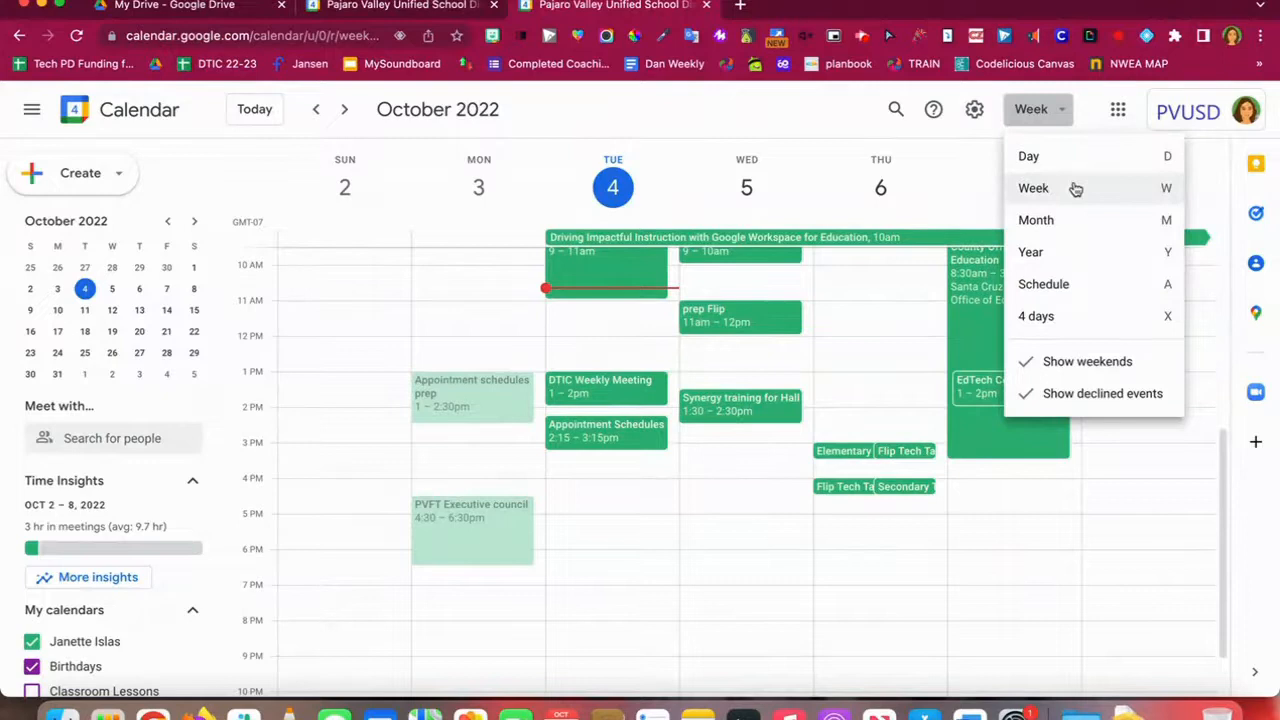
pyautogui.click(809, 122)
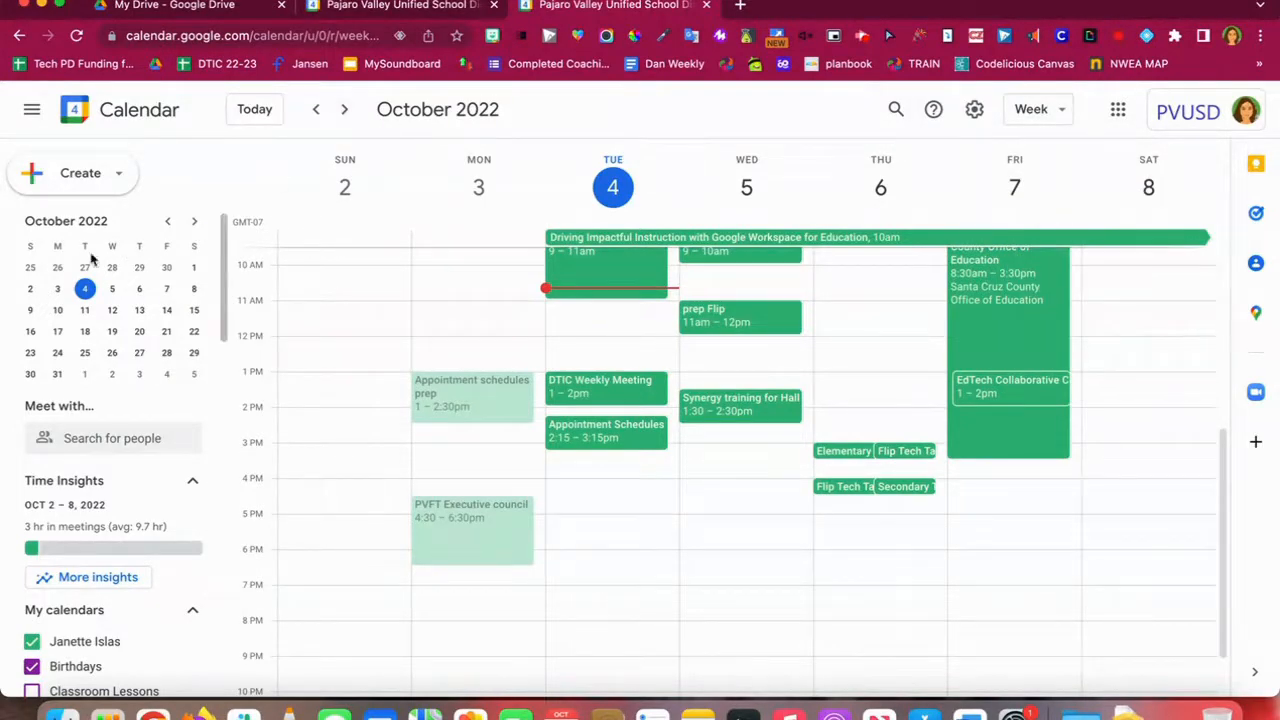
pyautogui.click(195, 224)
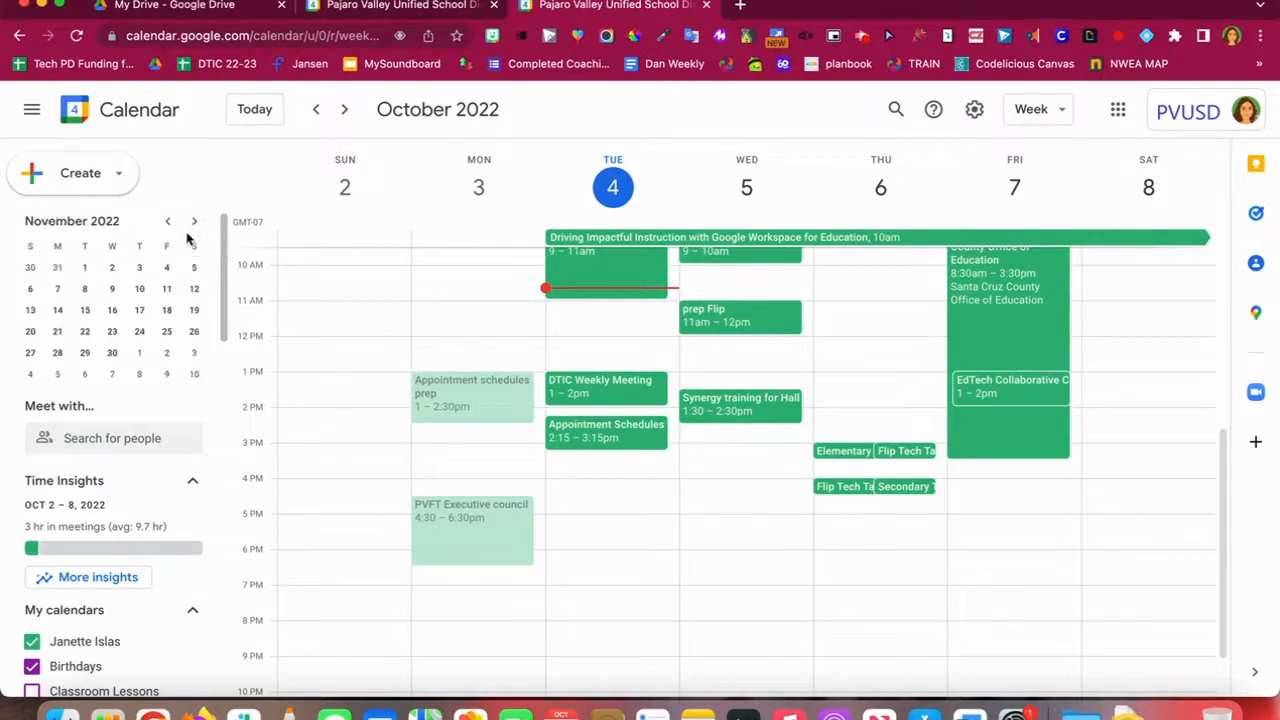
pyautogui.click(58, 315)
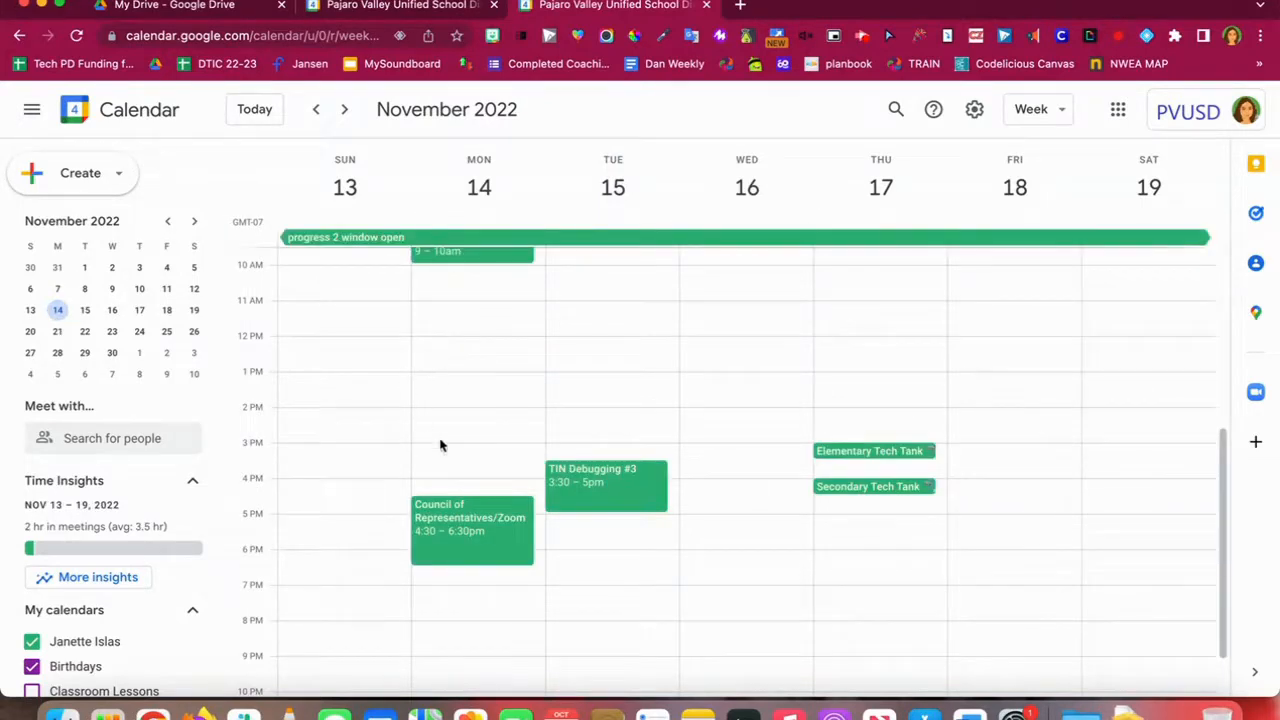
# Create a new appointment schedule titled "Parent Teacher Conferences" on Monday, November 14 from 12:00pm to 1:00pm, and continue to its detailed setup.
pyautogui.click(457, 359)
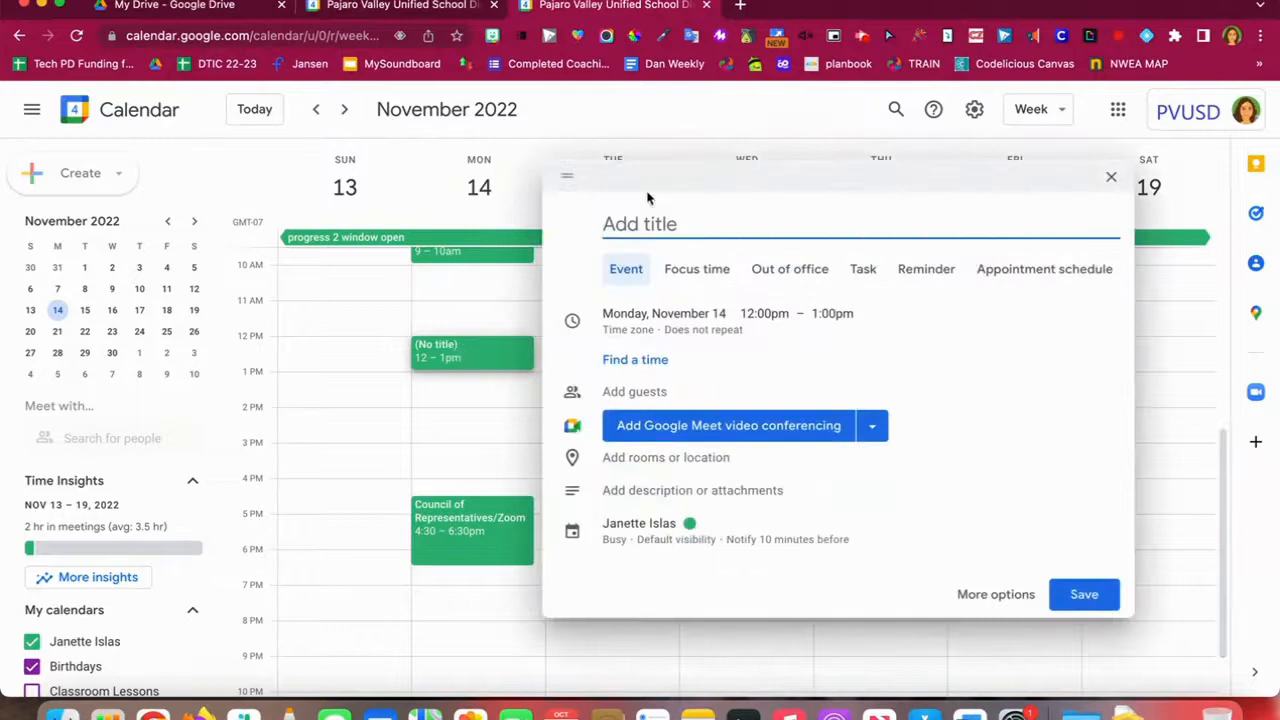
pyautogui.click(1022, 272)
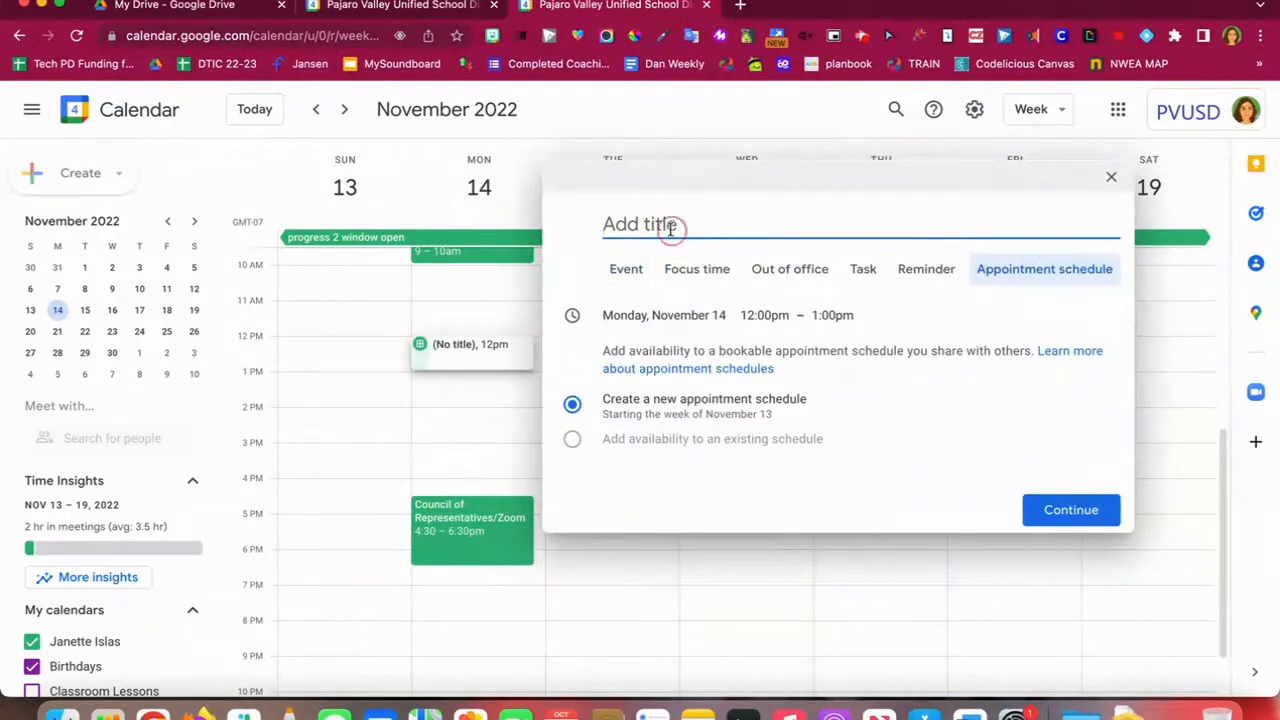
pyautogui.write('Parent ')
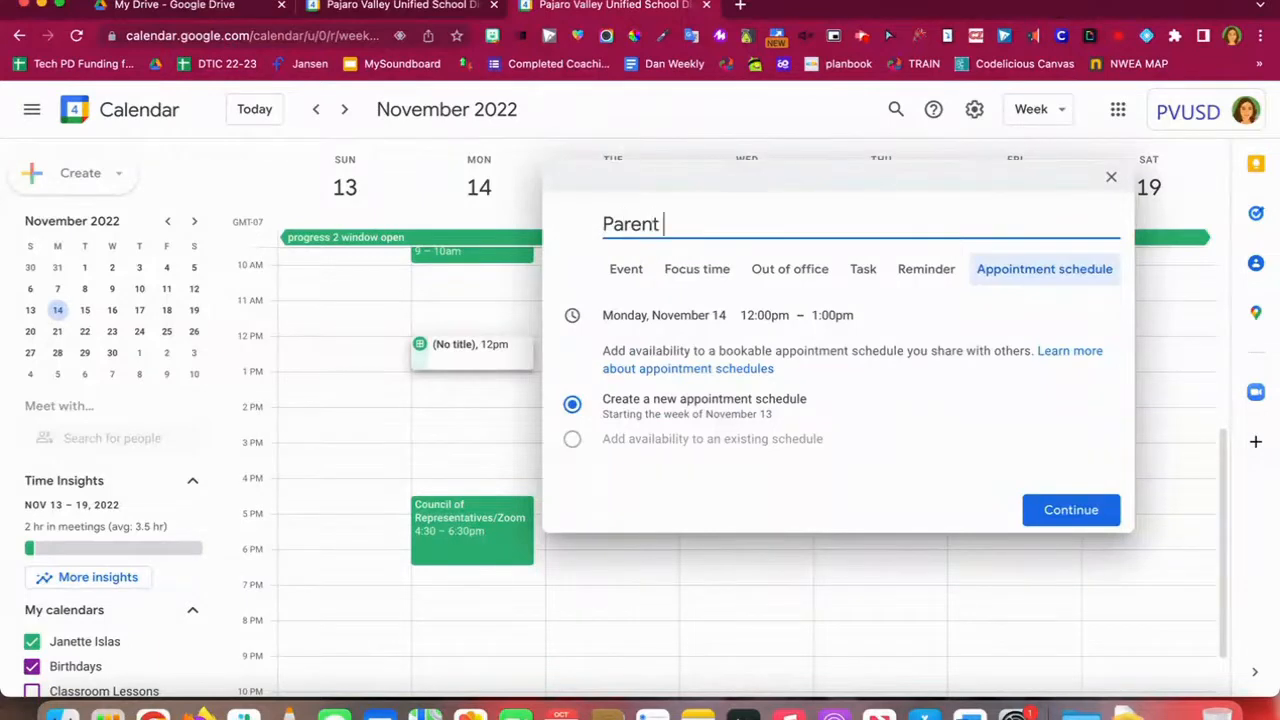
pyautogui.write('Teacher Conferences')
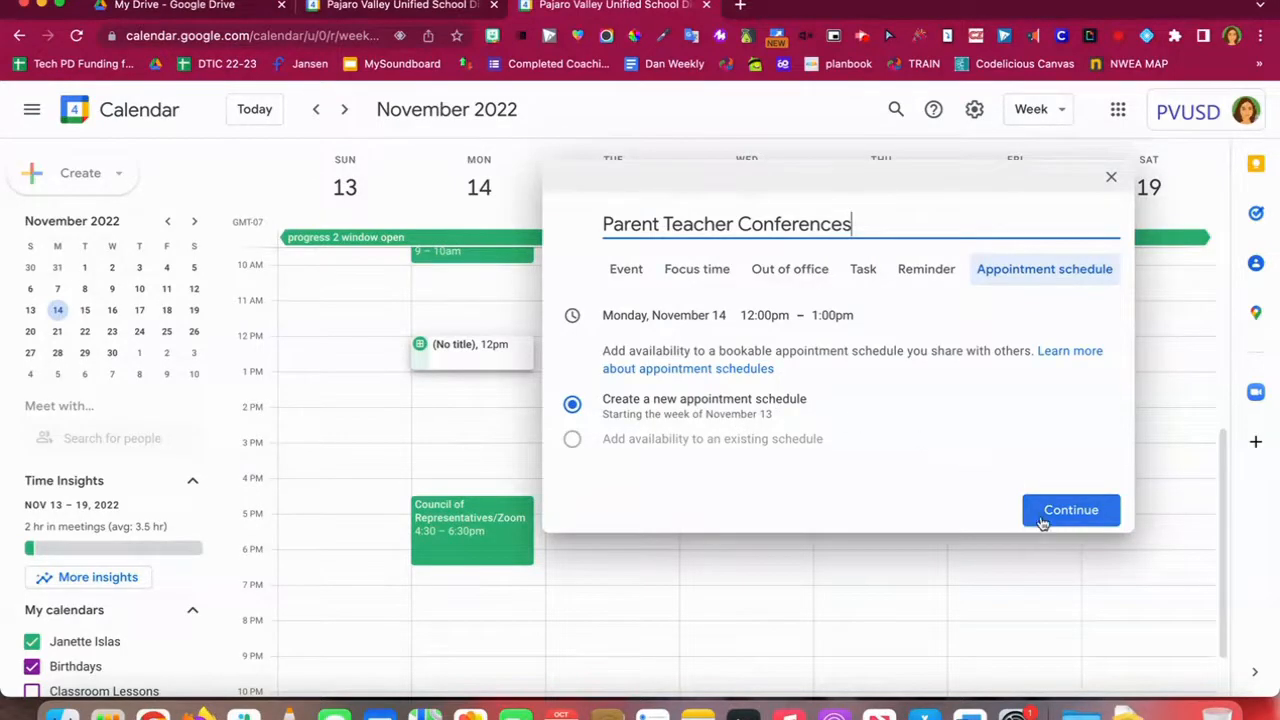
pyautogui.click(1072, 514)
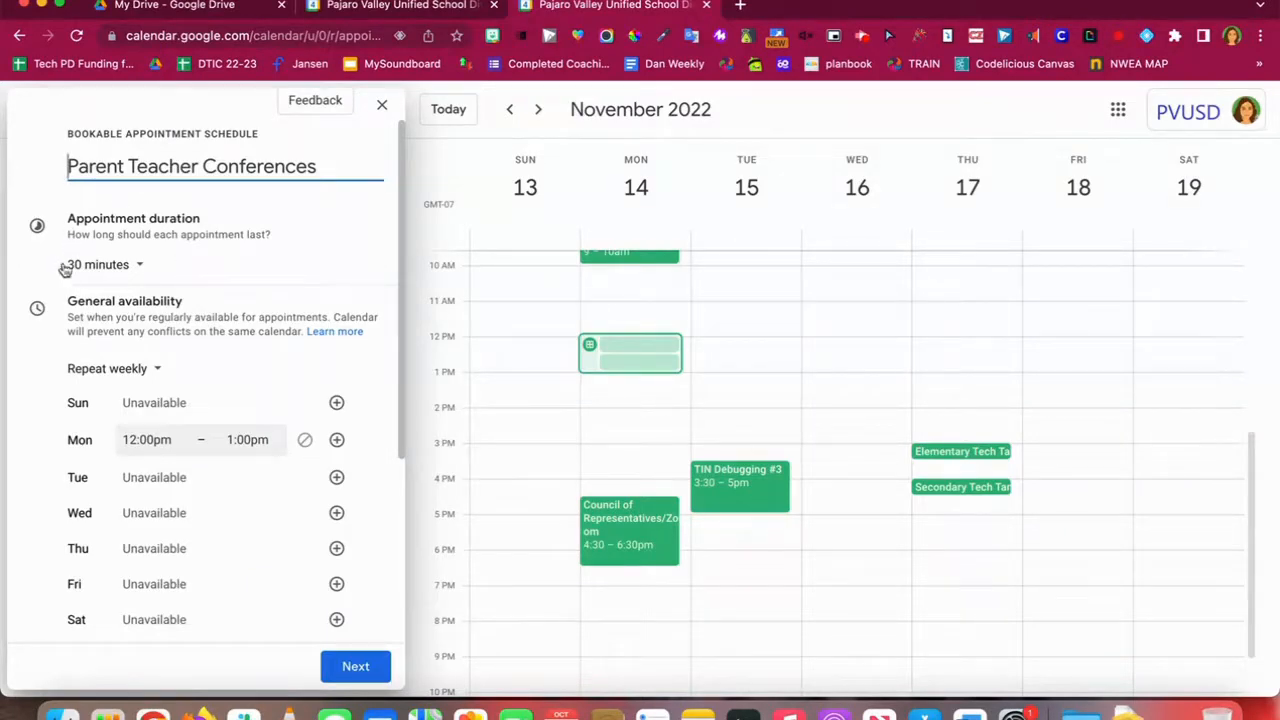
# Set a custom appointment duration of 20 minutes.
pyautogui.click(139, 270)
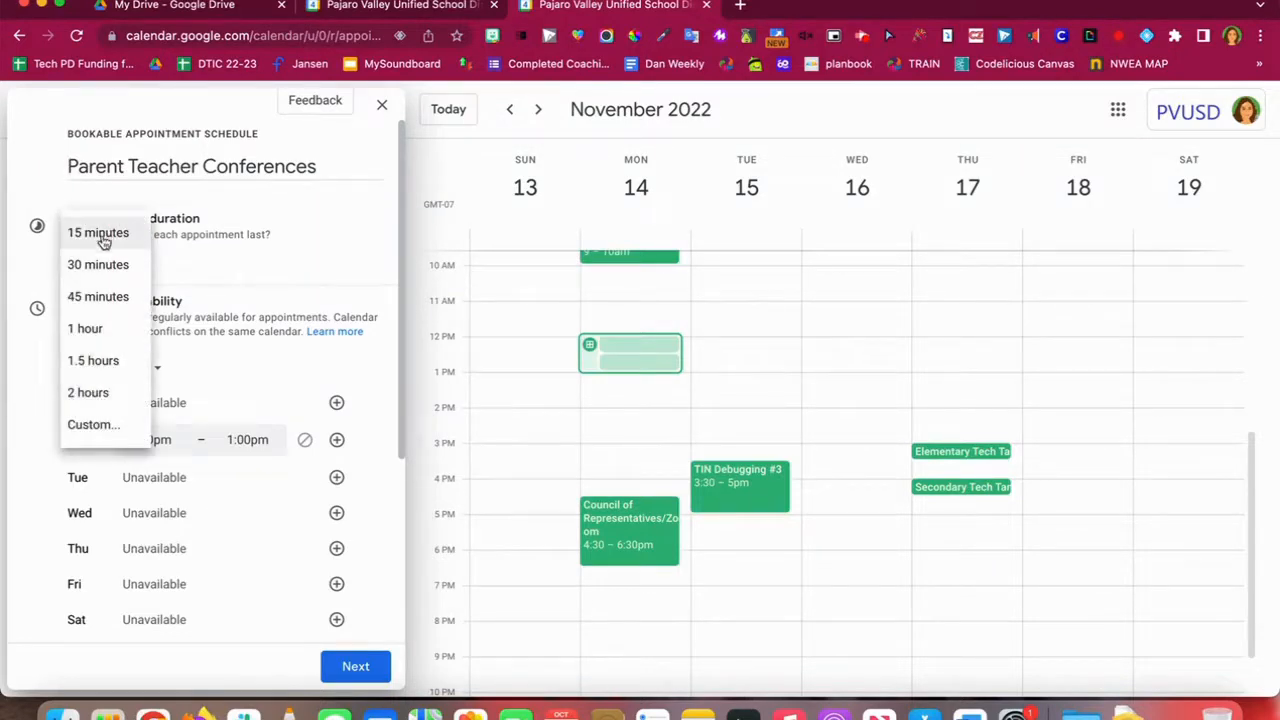
pyautogui.click(100, 432)
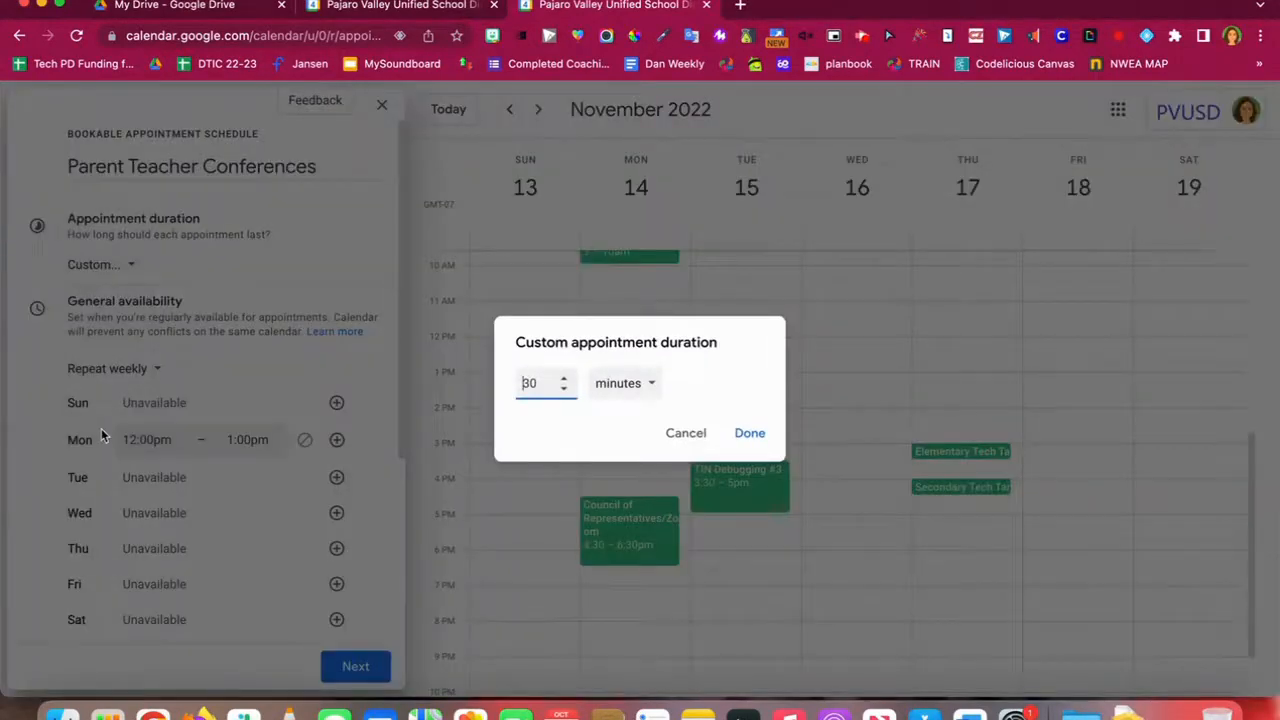
pyautogui.doubleClick(540, 383)
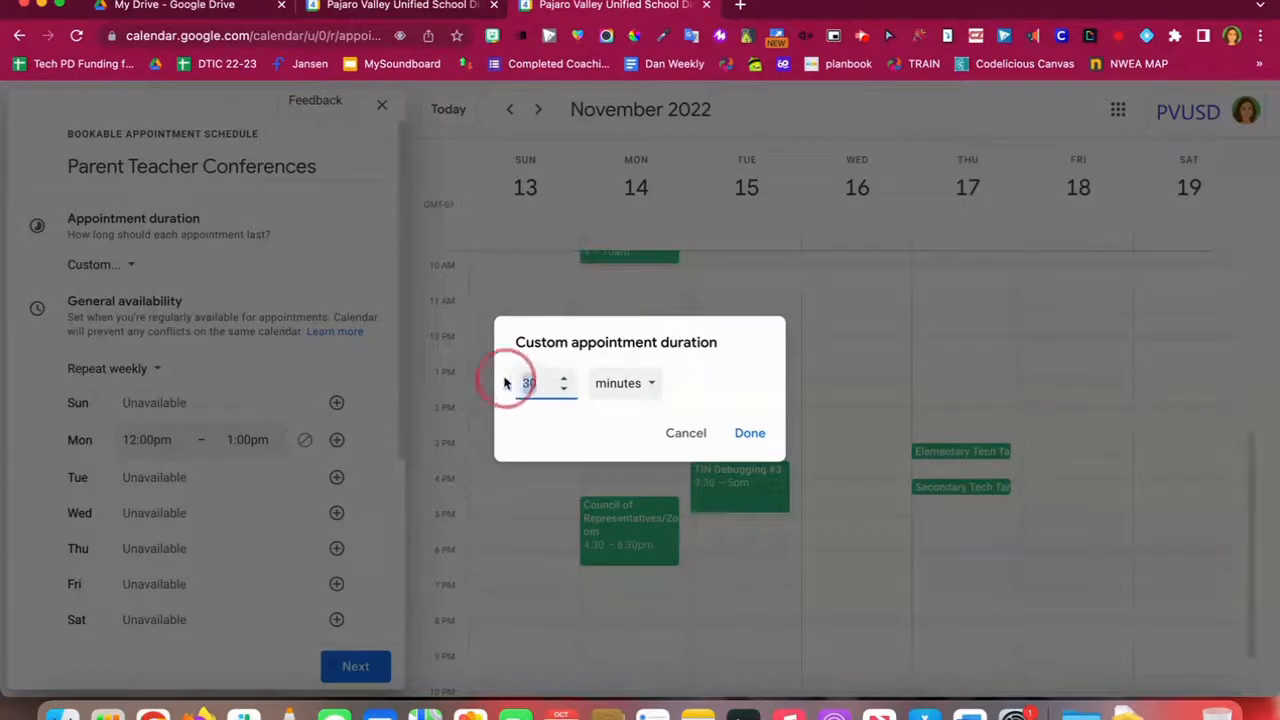
pyautogui.write('20')
pyautogui.click(749, 433)
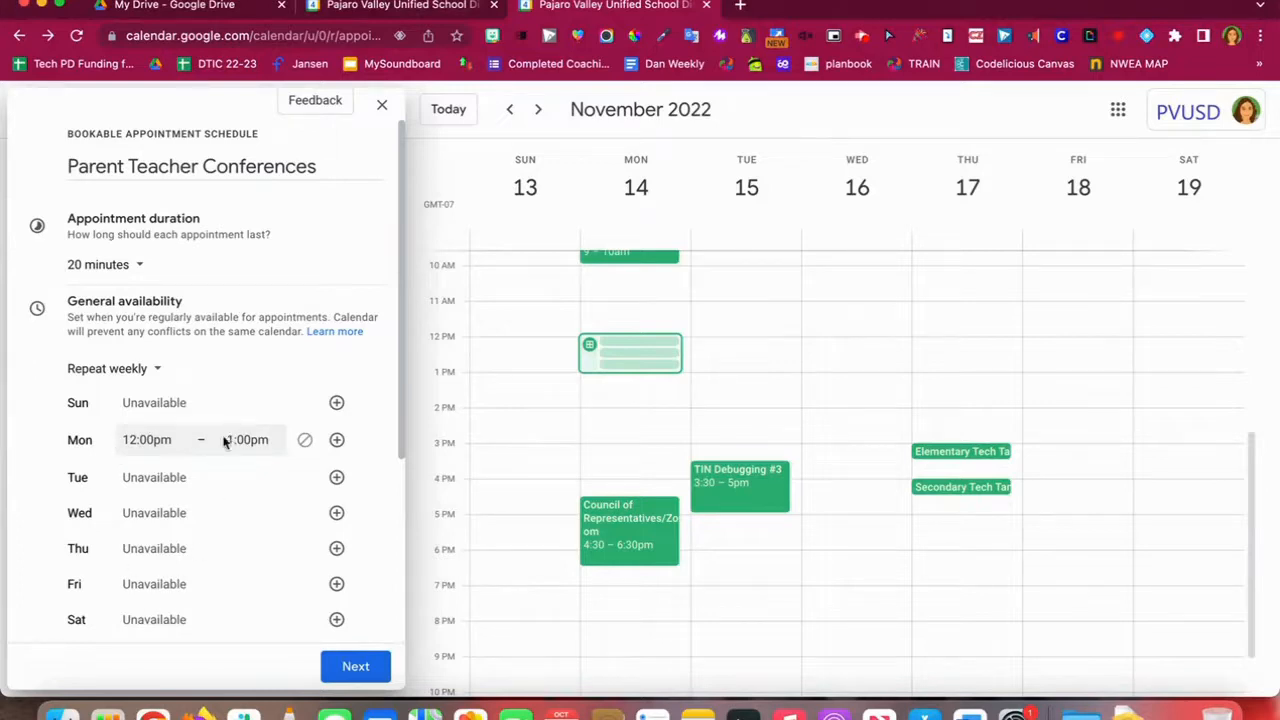
# Set Monday's general availability to 12:30pm – 3:30pm.
pyautogui.click(150, 443)
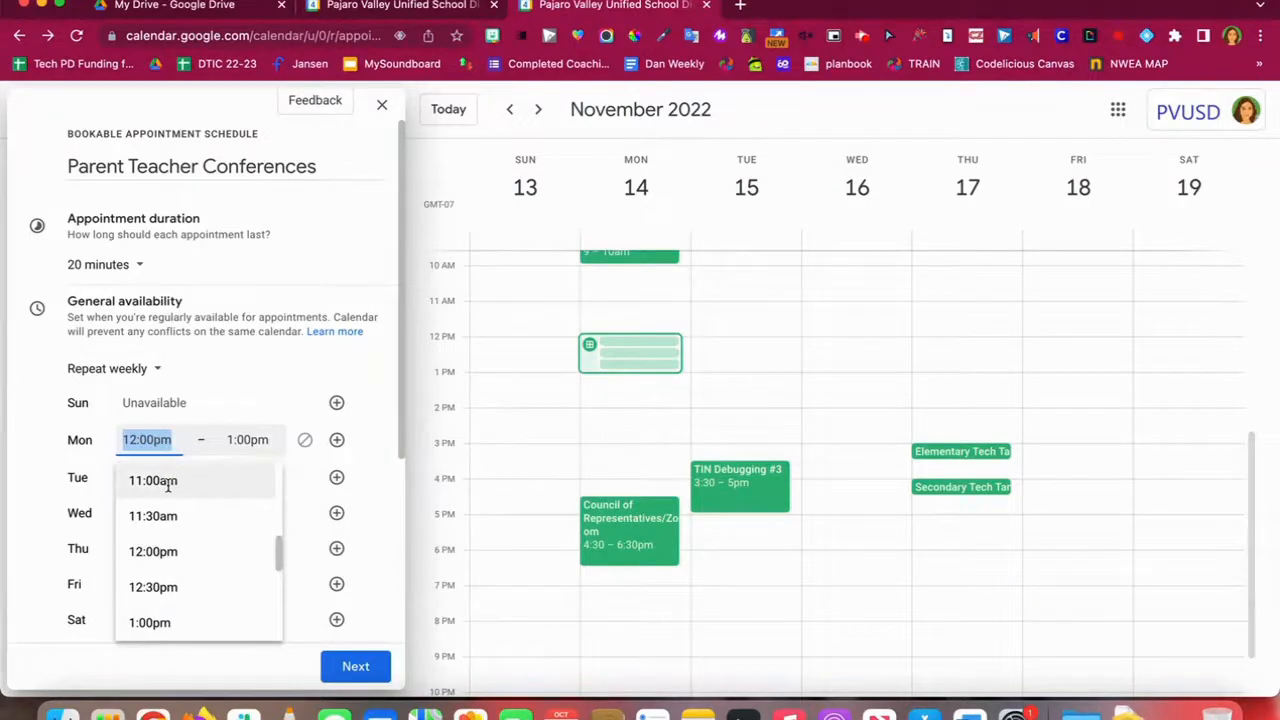
pyautogui.click(169, 588)
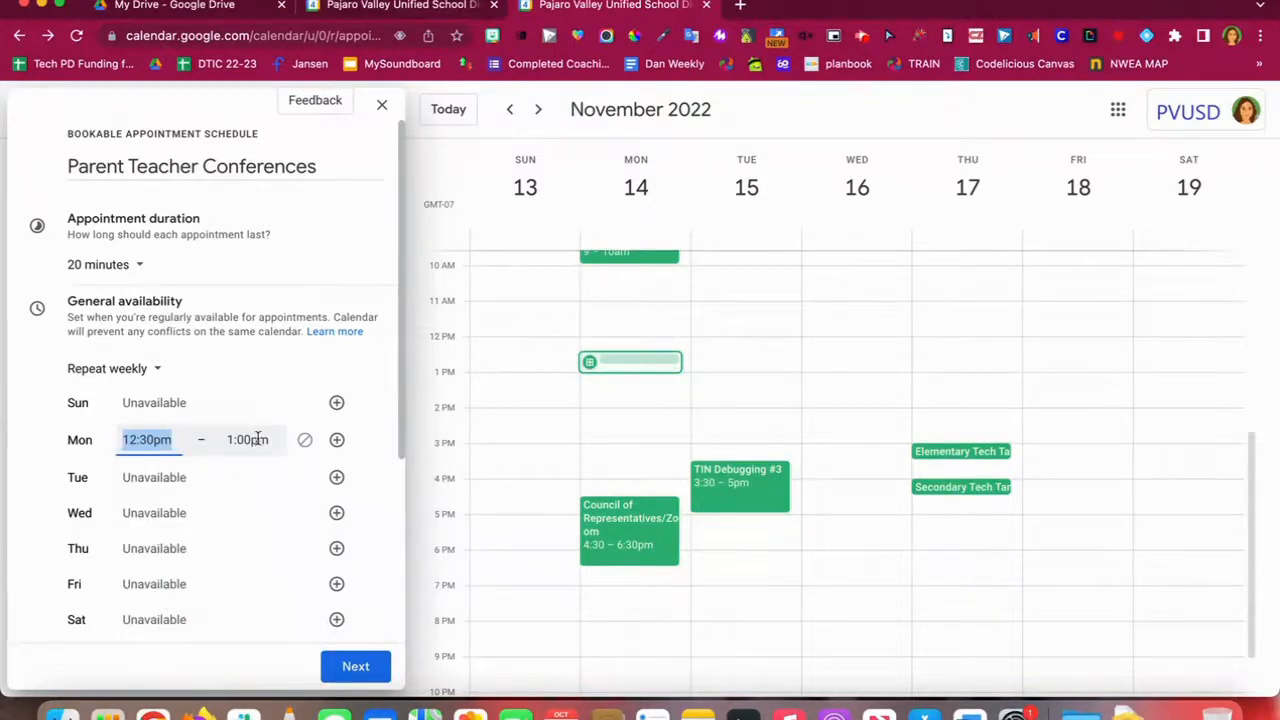
pyautogui.click(256, 439)
pyautogui.scroll(-3, 283, 598)
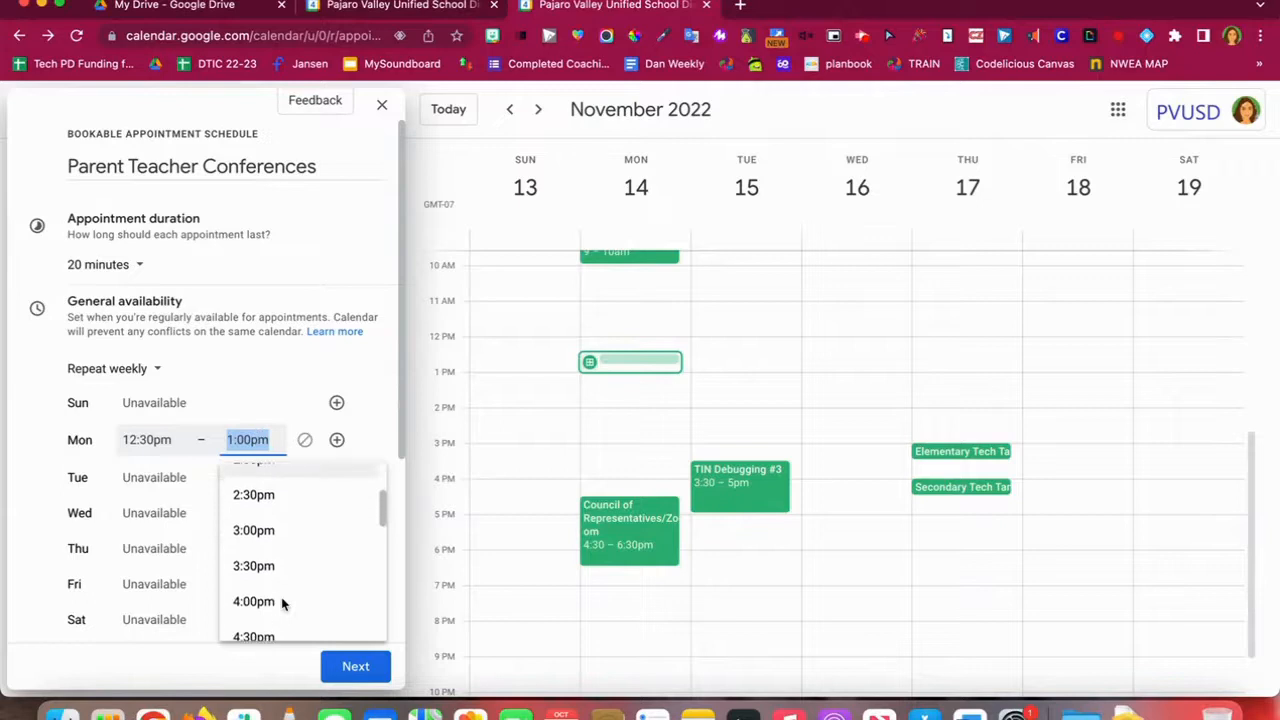
pyautogui.click(268, 574)
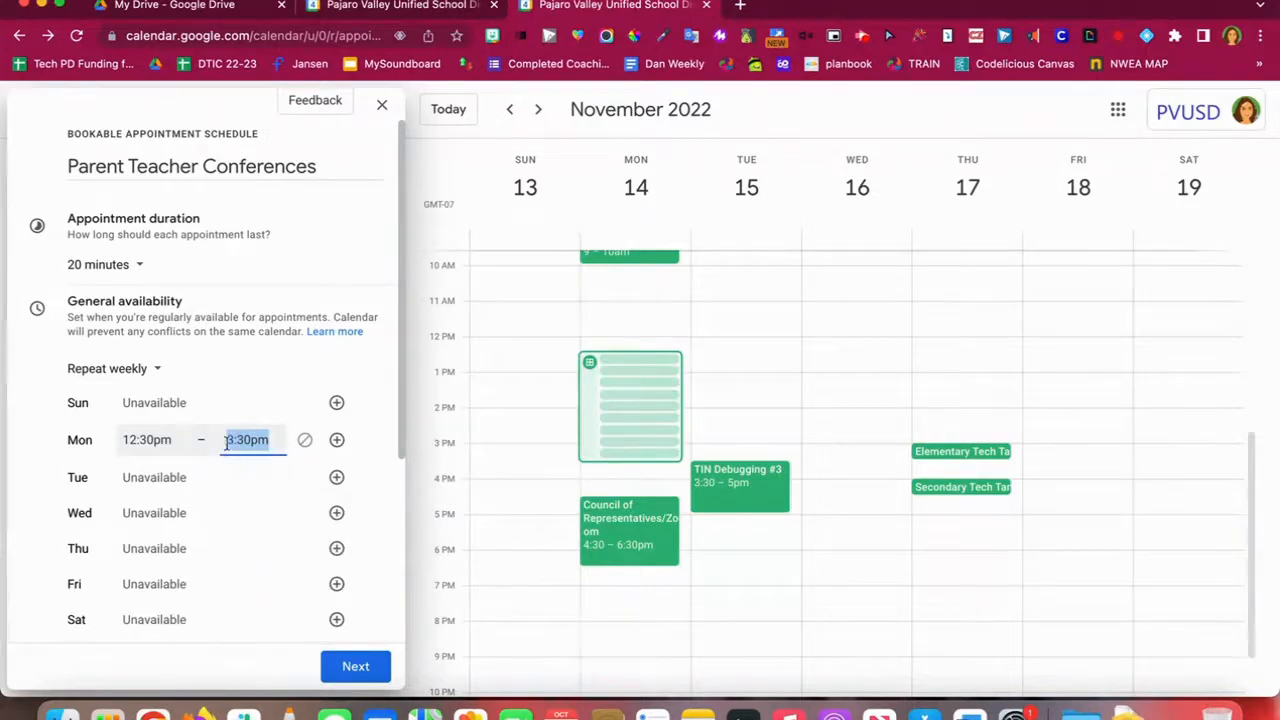
pyautogui.click(170, 478)
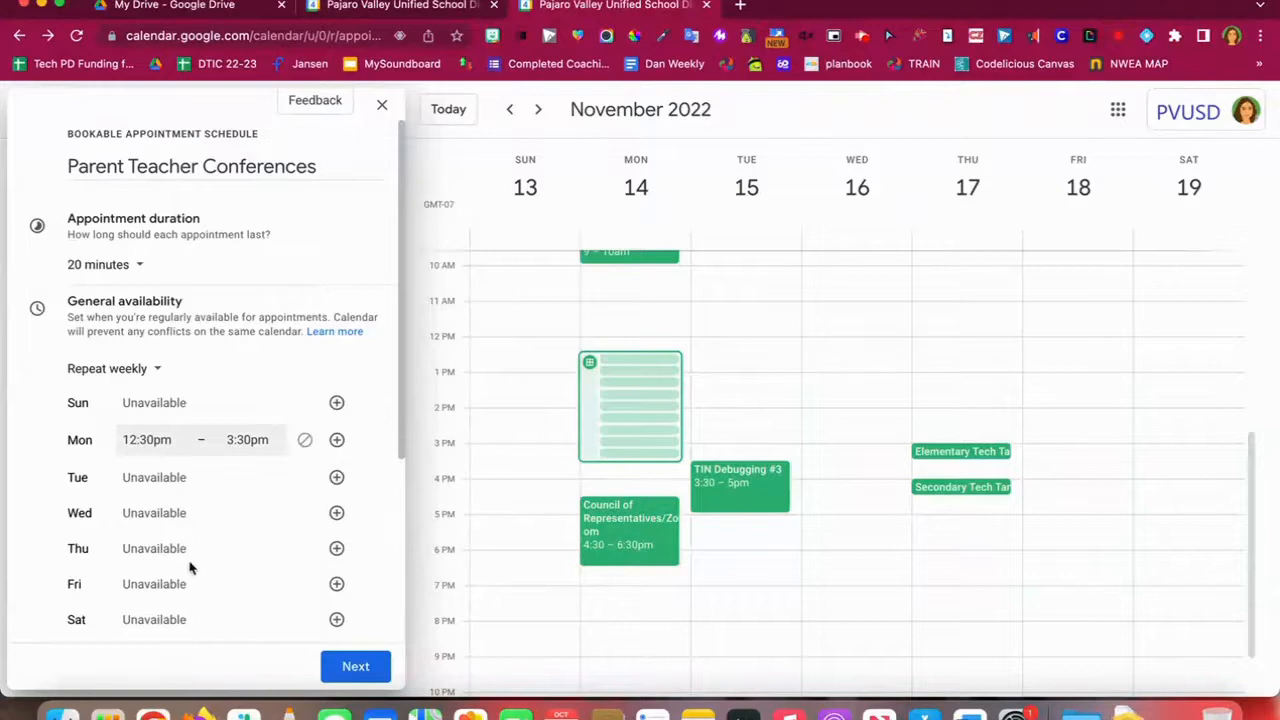
# Add availability for Tuesday through Friday and copy Monday's 12:30pm – 3:30pm times to all of these days.
pyautogui.click(336, 477)
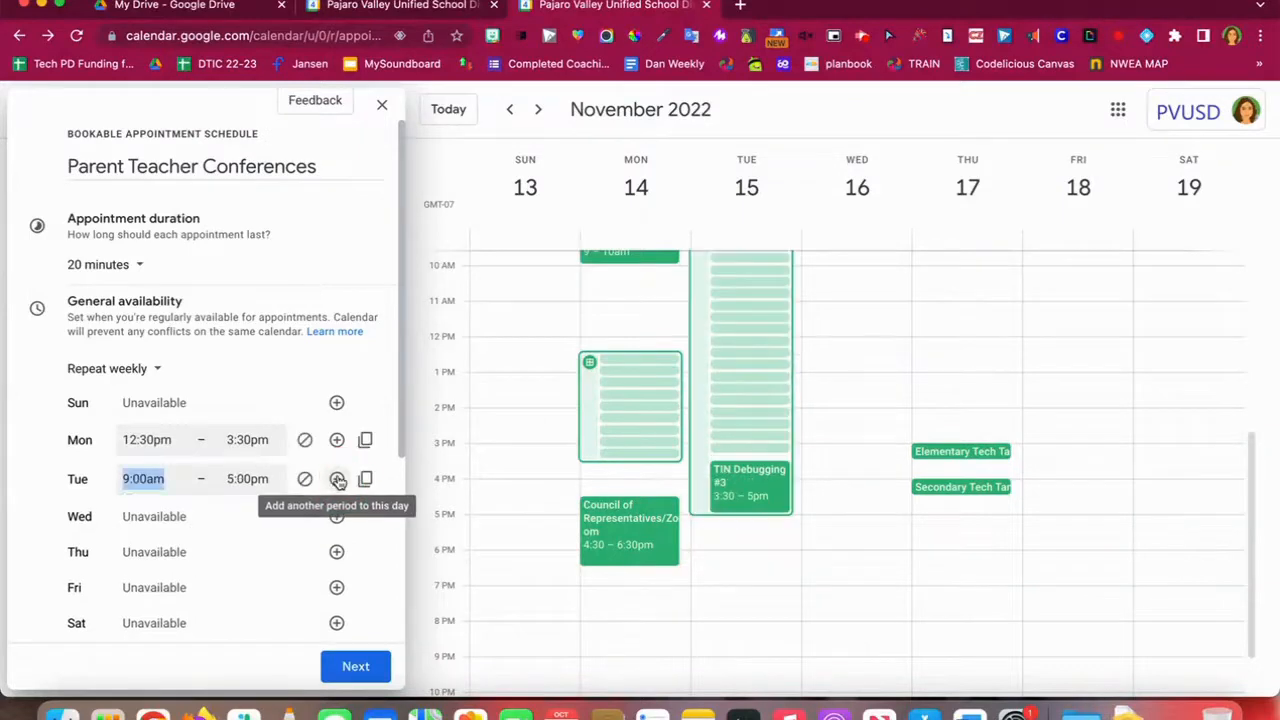
pyautogui.click(336, 516)
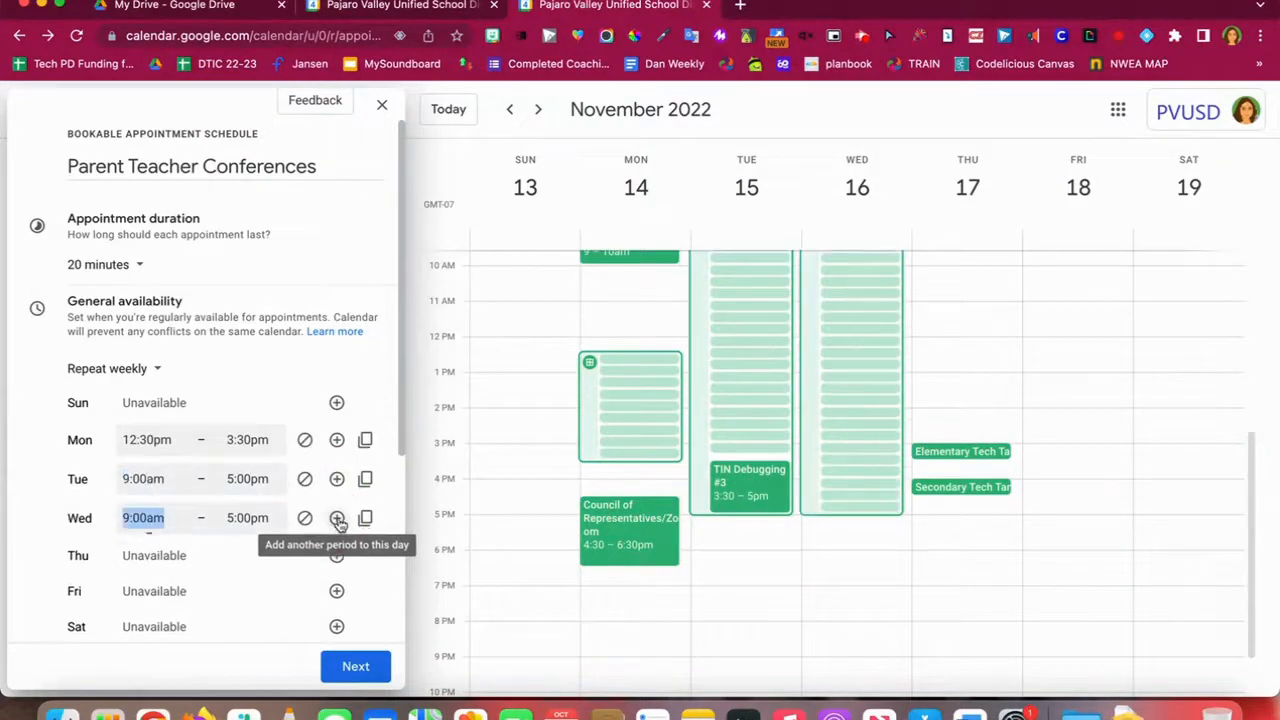
pyautogui.click(337, 555)
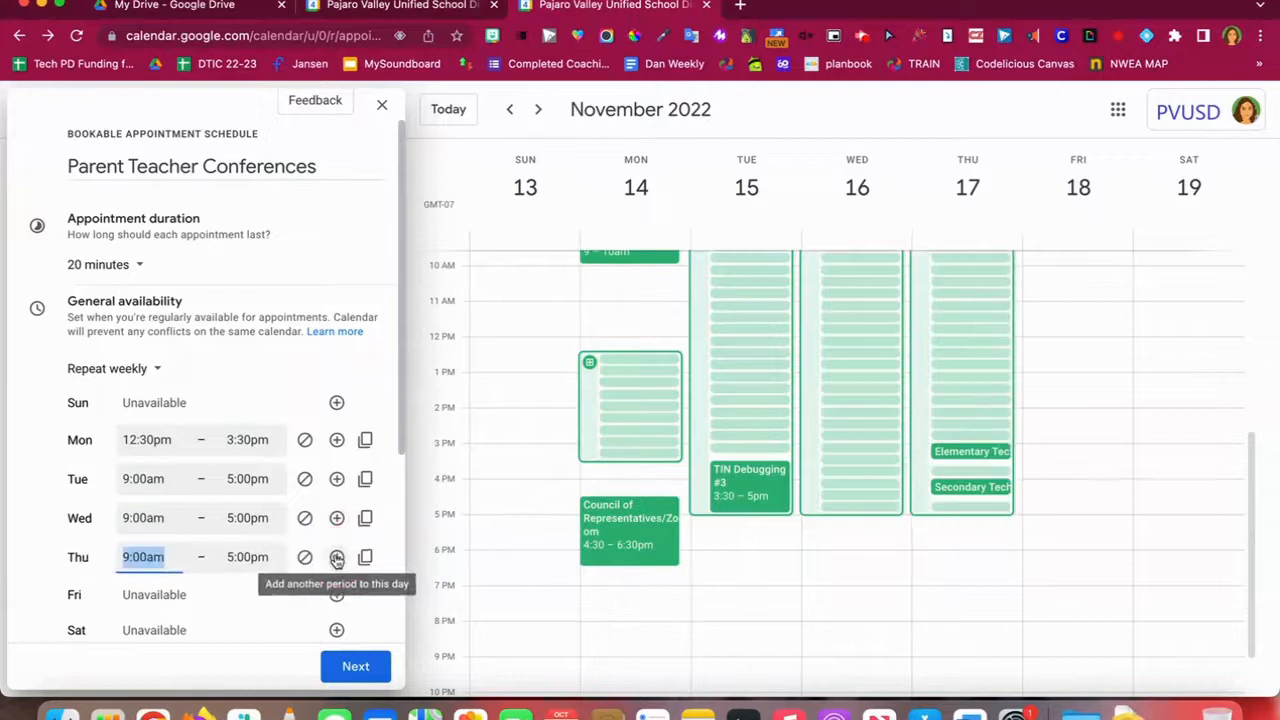
pyautogui.click(337, 595)
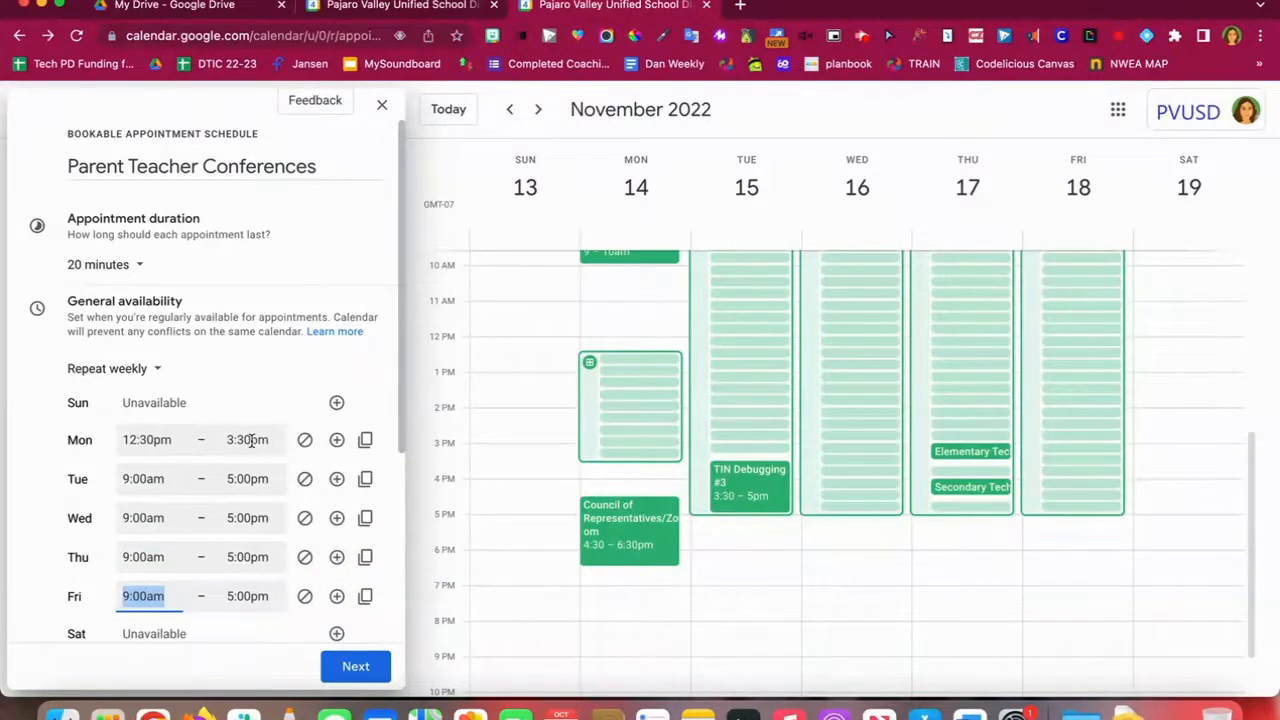
pyautogui.click(366, 441)
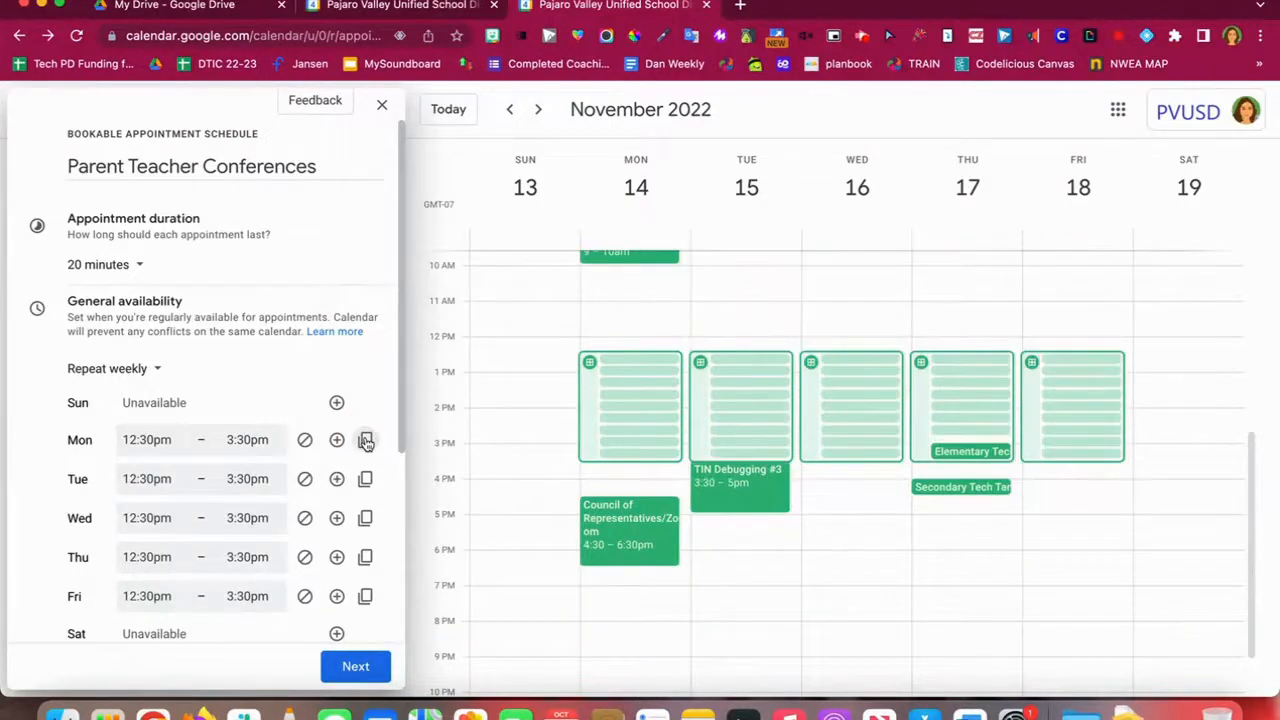
# Add a second availability period on Wednesday, starting at 4:00pm and ending at 5:30pm.
pyautogui.scroll(-3, 310, 480)
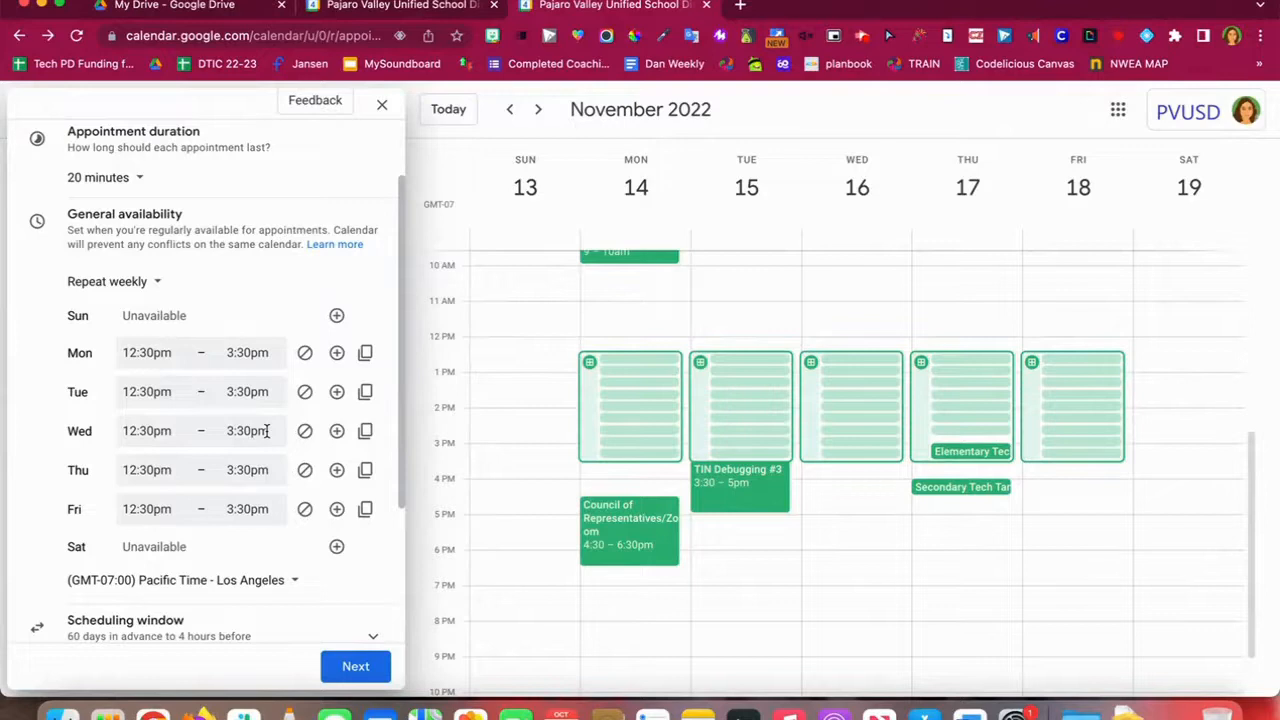
pyautogui.click(337, 432)
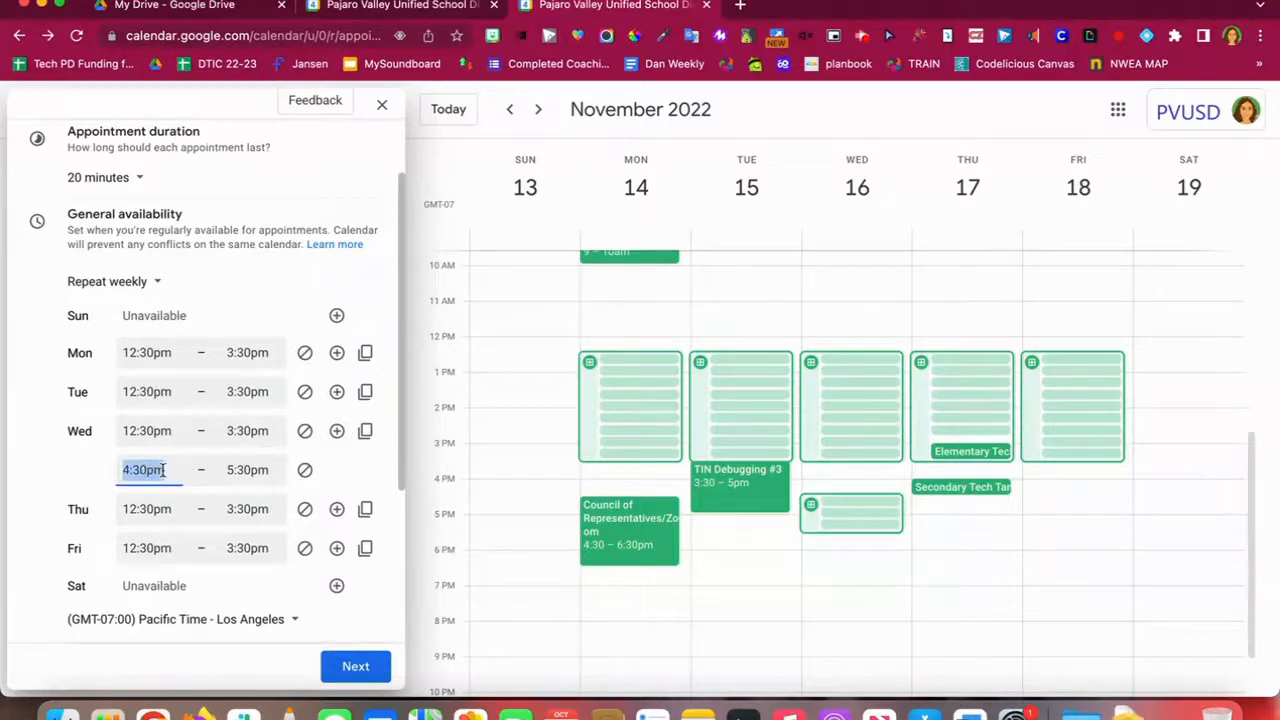
pyautogui.write('4:00')
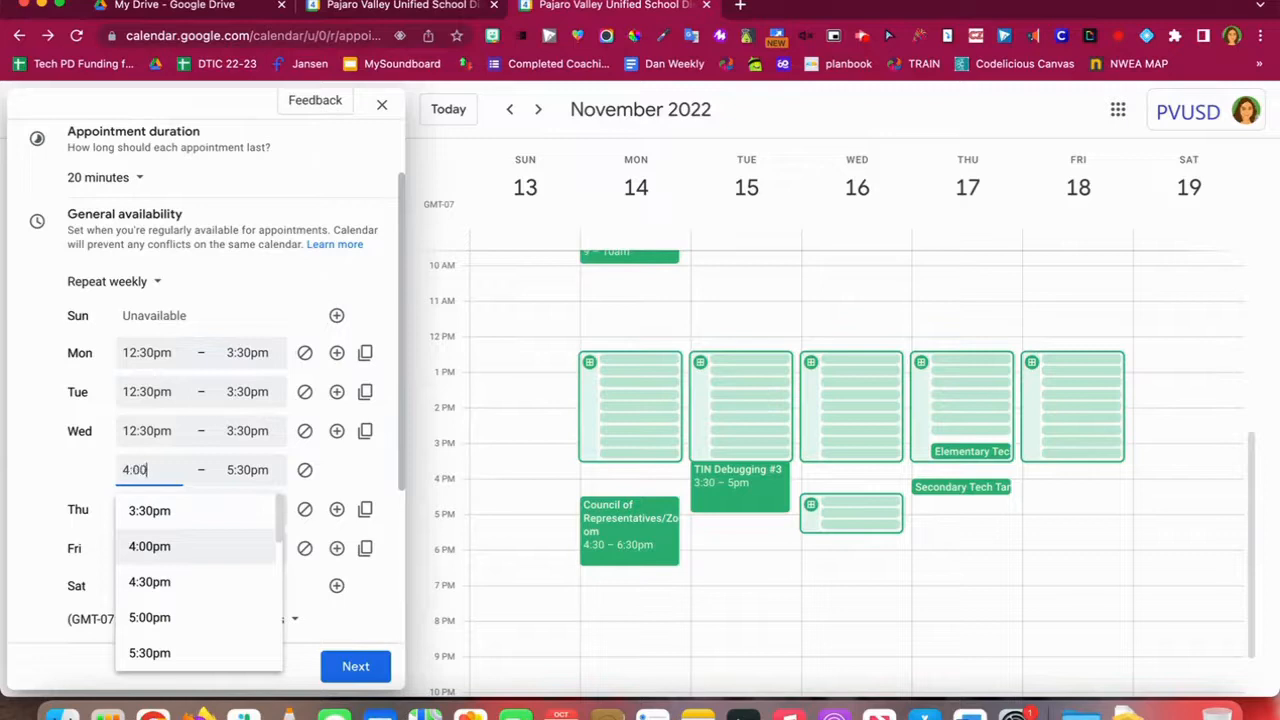
pyautogui.write('pm')
pyautogui.click(337, 469)
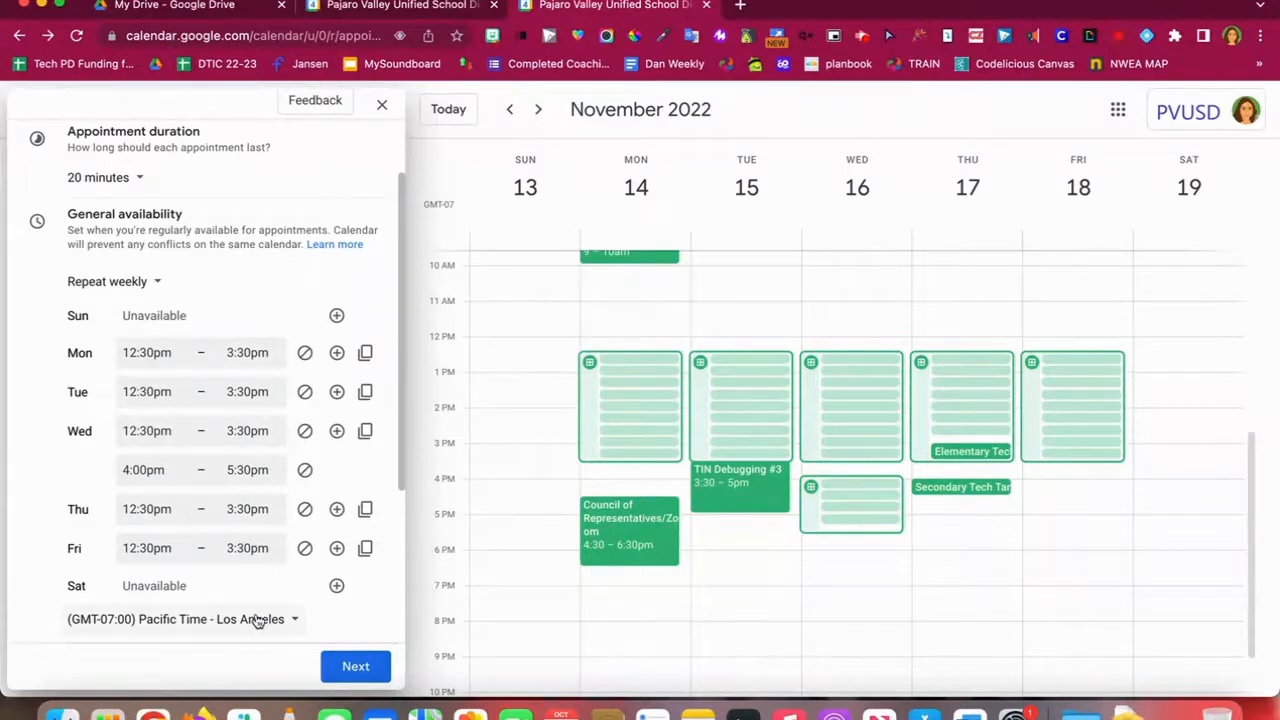
pyautogui.scroll(-1, 257, 619)
pyautogui.scroll(-5, 257, 621)
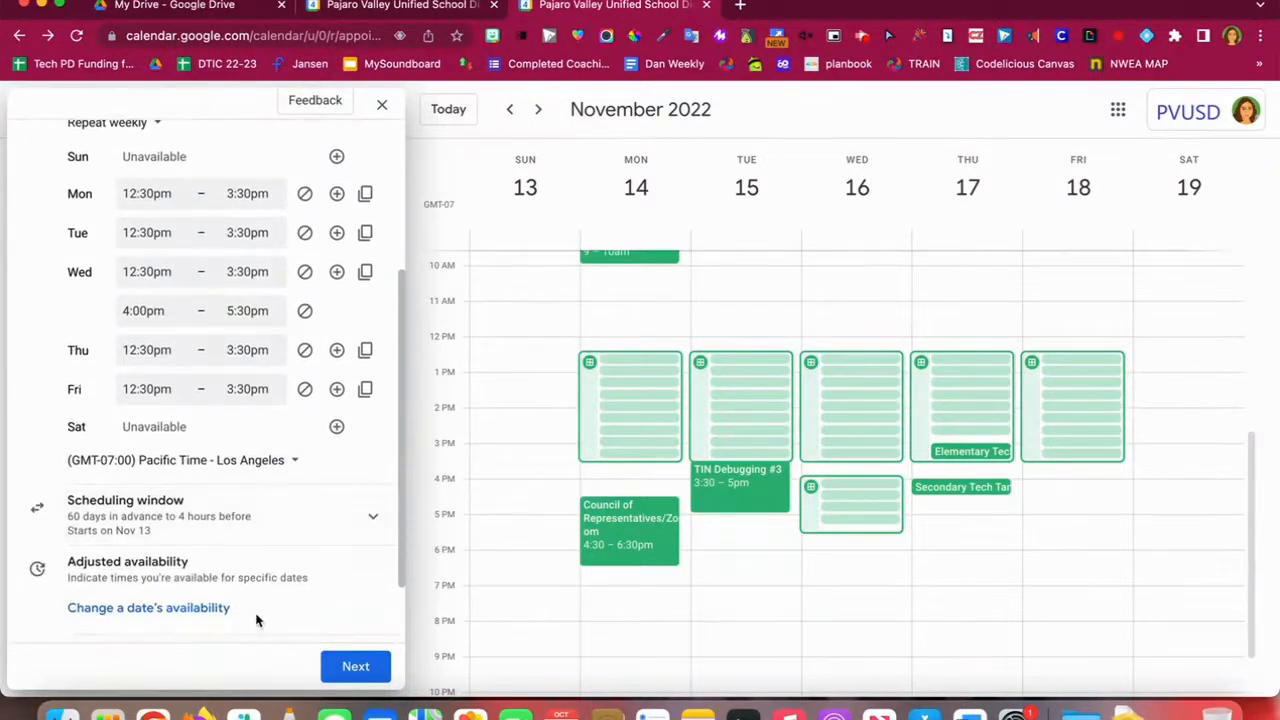
# In the scheduling window's start and end dates, enable an end date and set it to Nov 18, 2022.
pyautogui.scroll(-2, 255, 535)
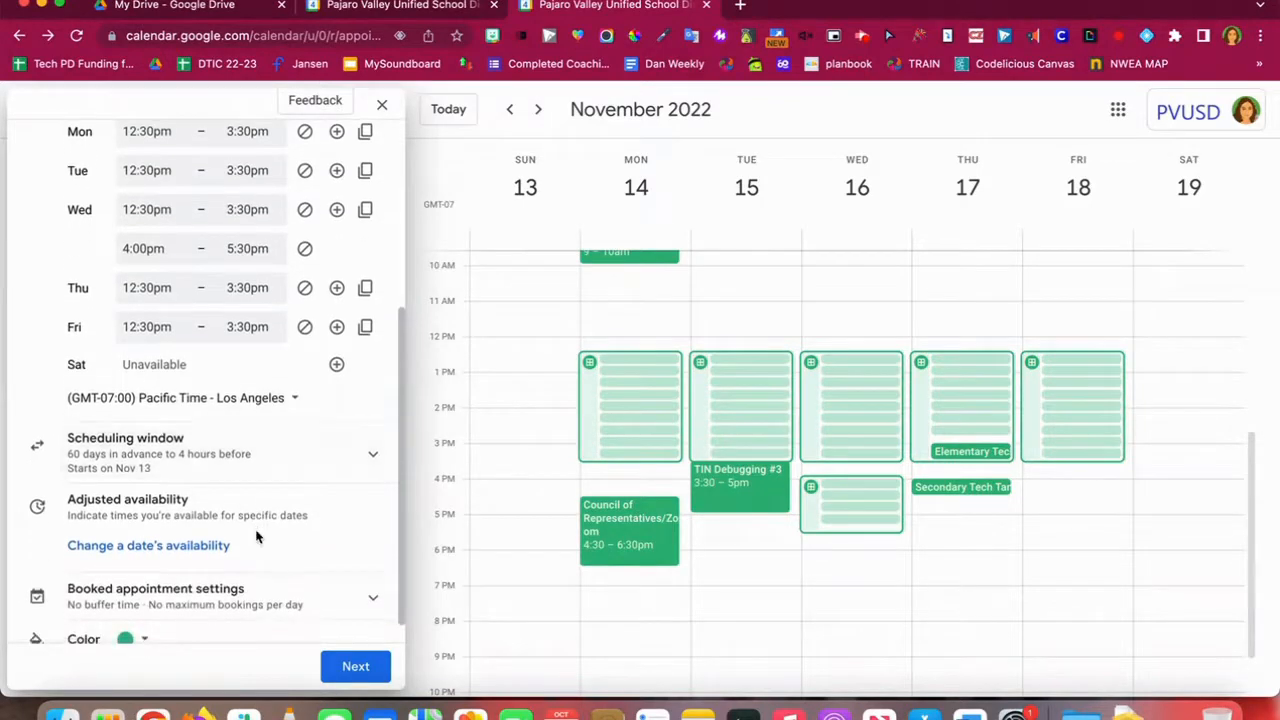
pyautogui.scroll(-1, 256, 536)
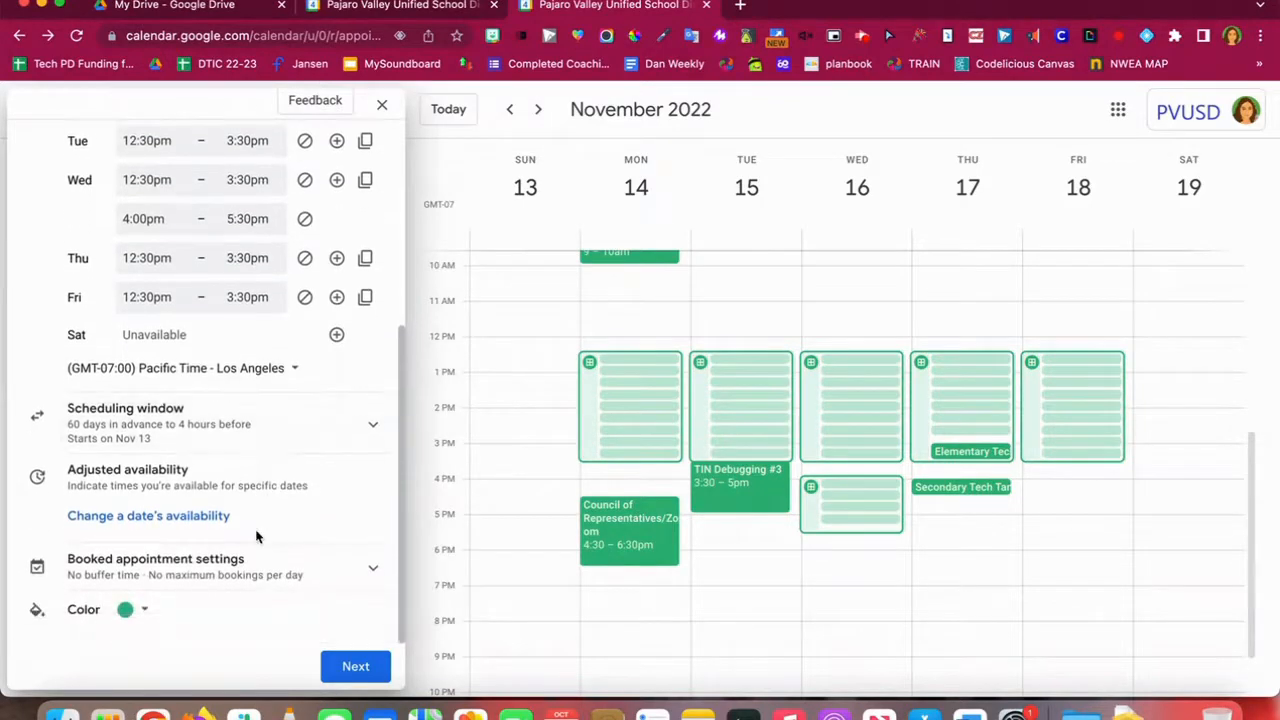
pyautogui.click(372, 430)
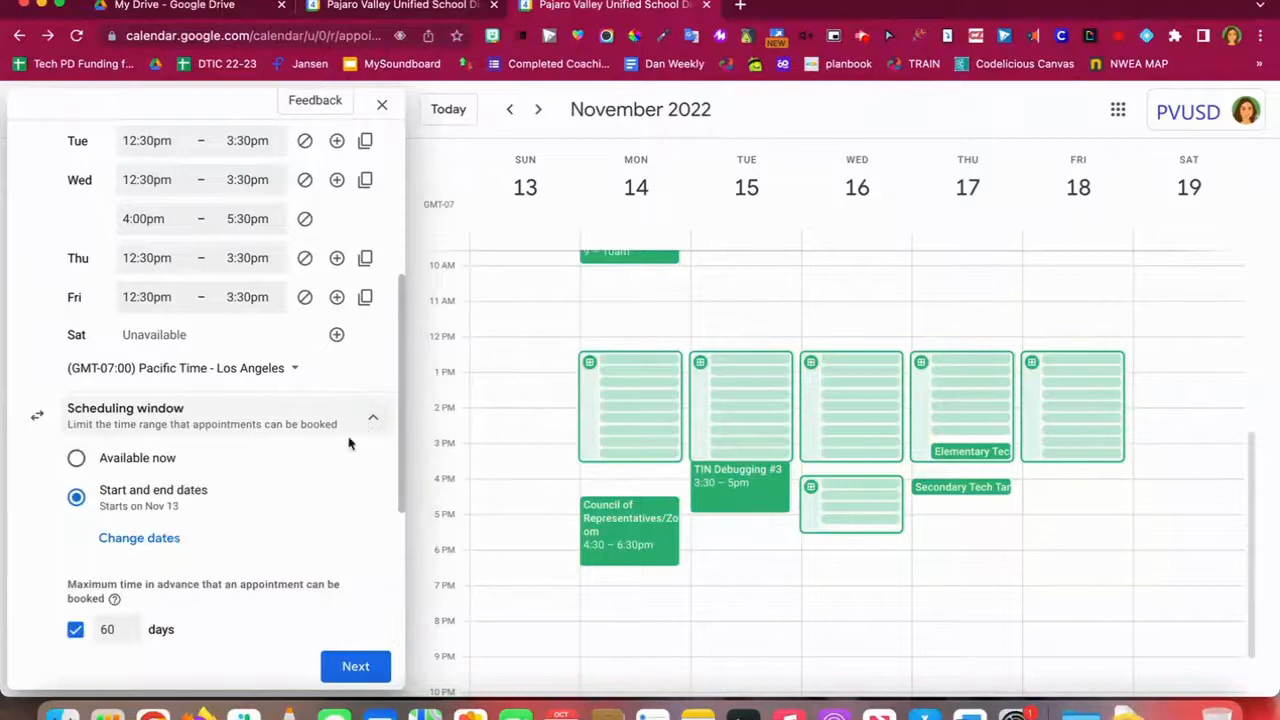
pyautogui.scroll(-1, 254, 503)
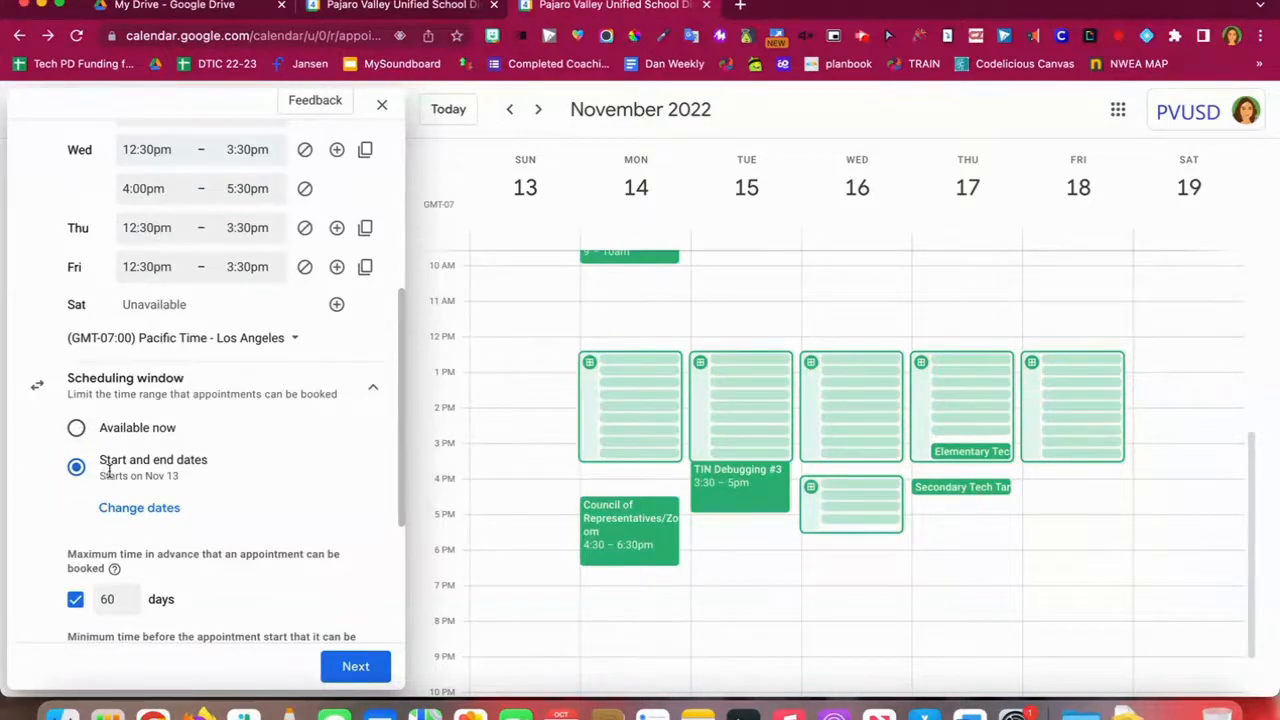
pyautogui.click(141, 512)
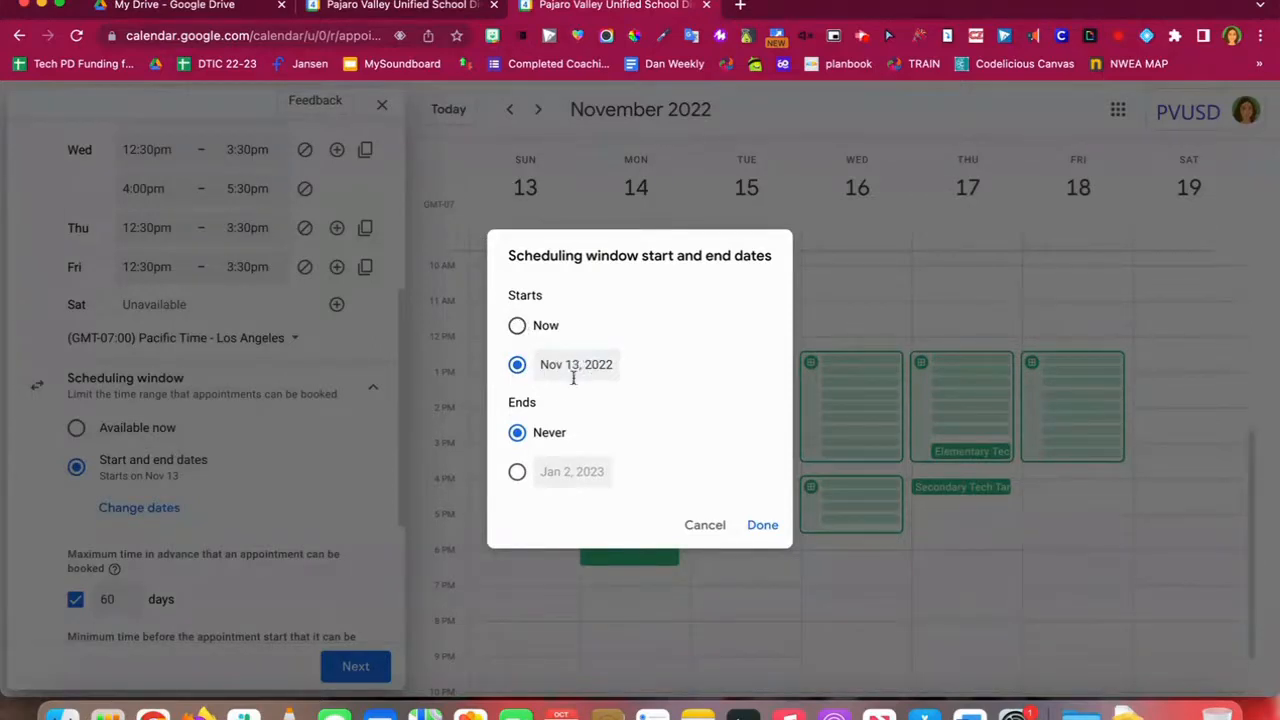
pyautogui.click(517, 471)
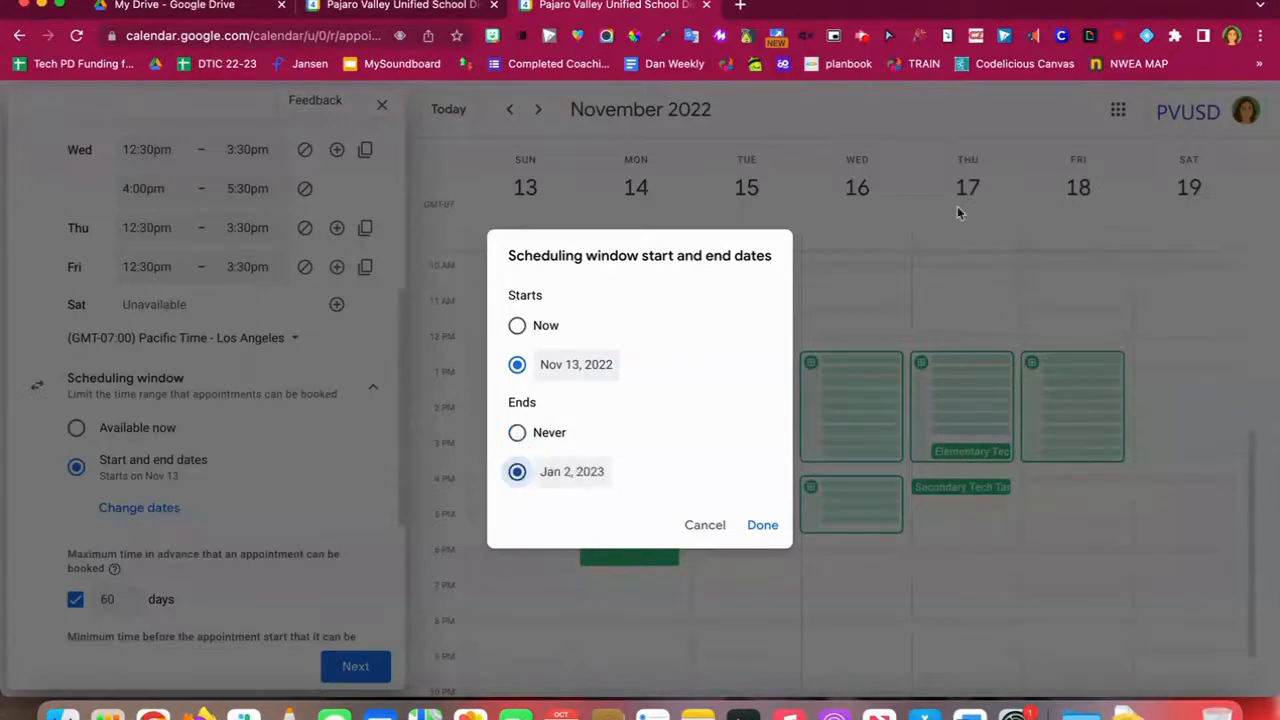
pyautogui.click(572, 471)
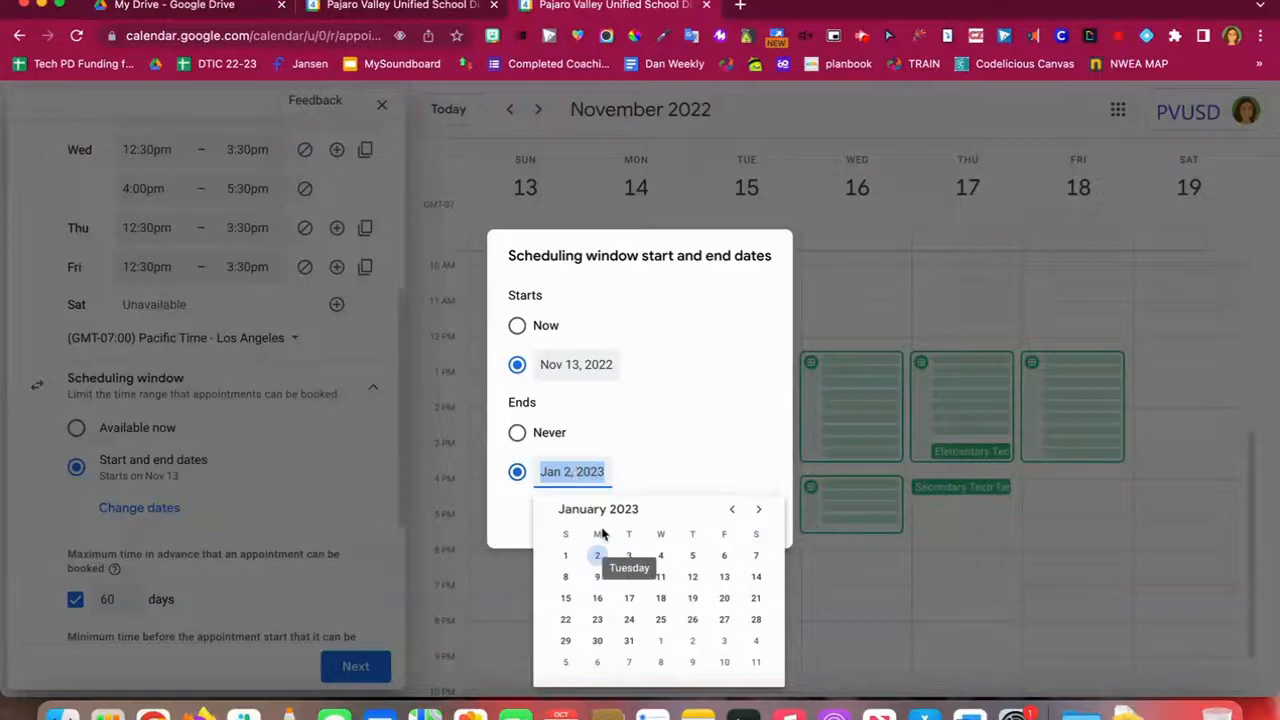
pyautogui.click(733, 510)
pyautogui.click(737, 512)
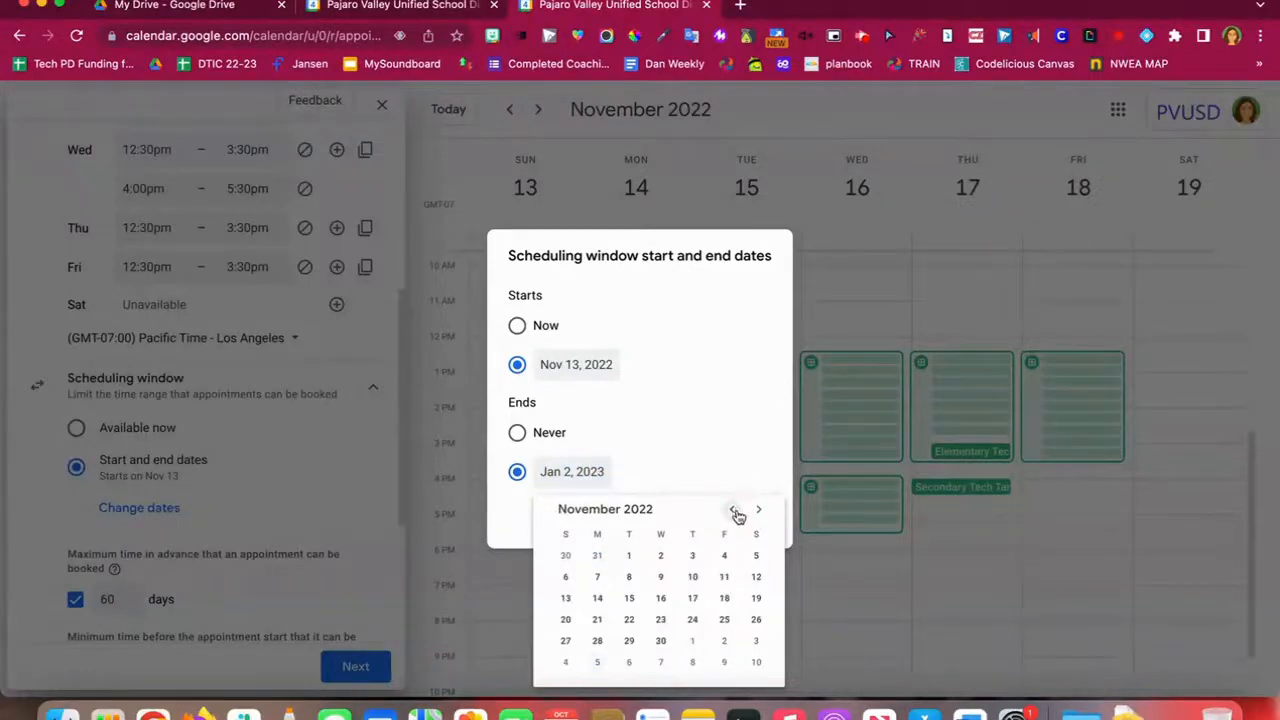
pyautogui.click(726, 600)
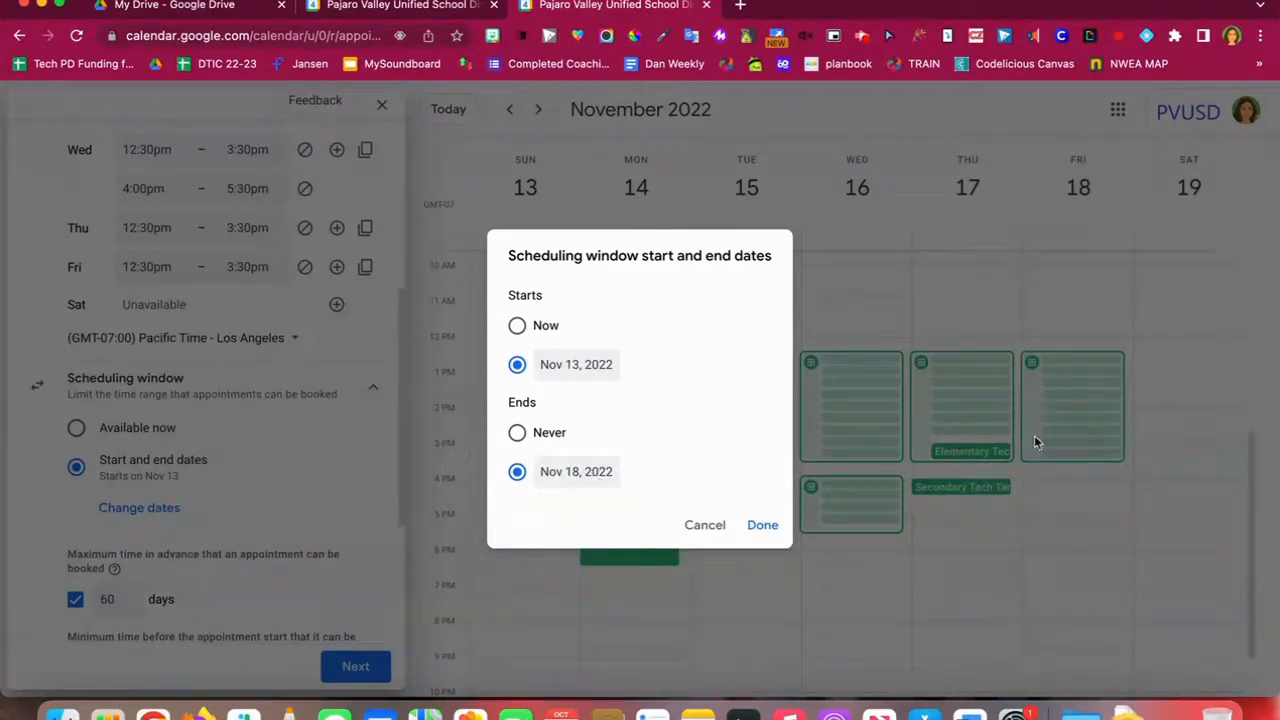
# Change the scheduling window's end date to Nov 19, 2022 and apply the dates.
pyautogui.click(573, 471)
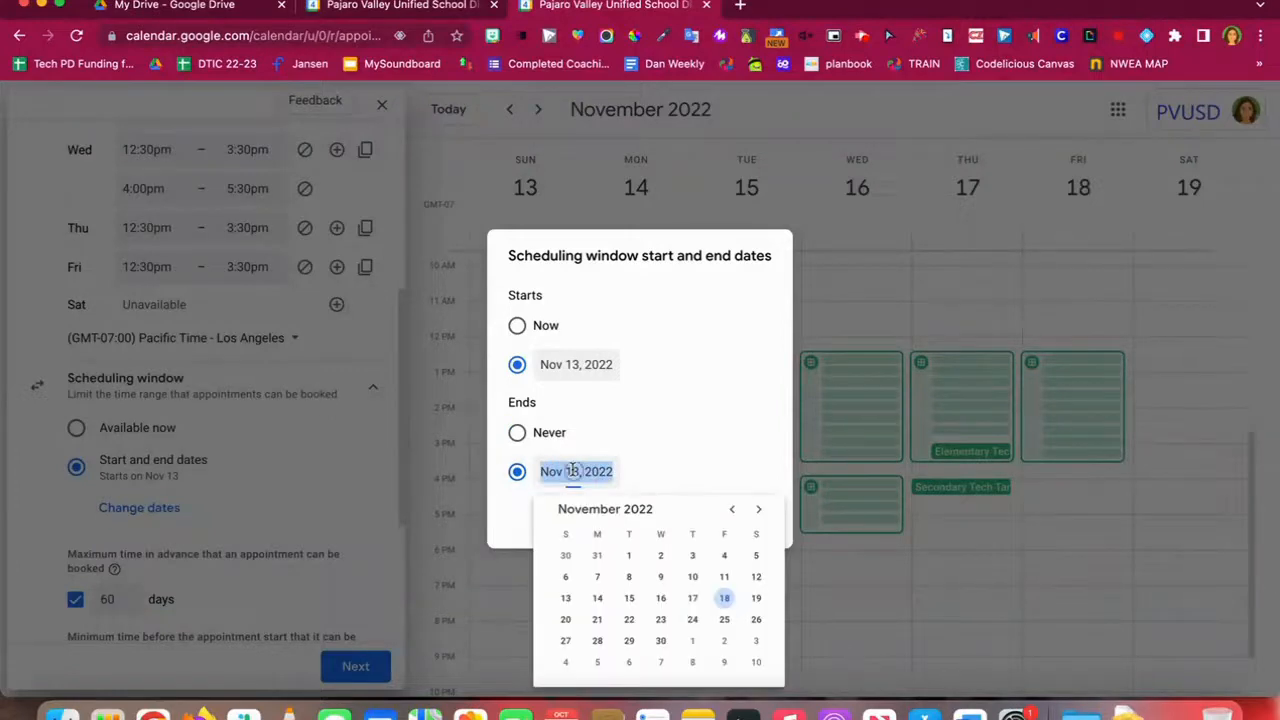
pyautogui.click(757, 602)
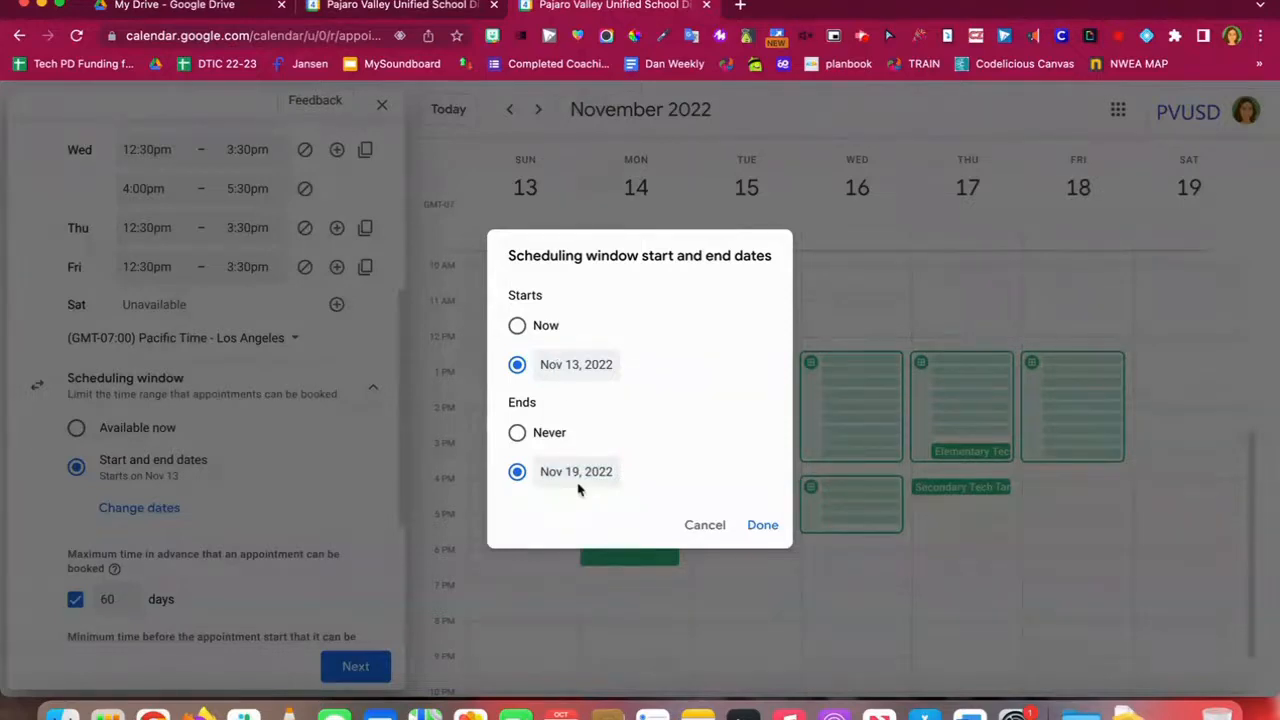
pyautogui.click(762, 527)
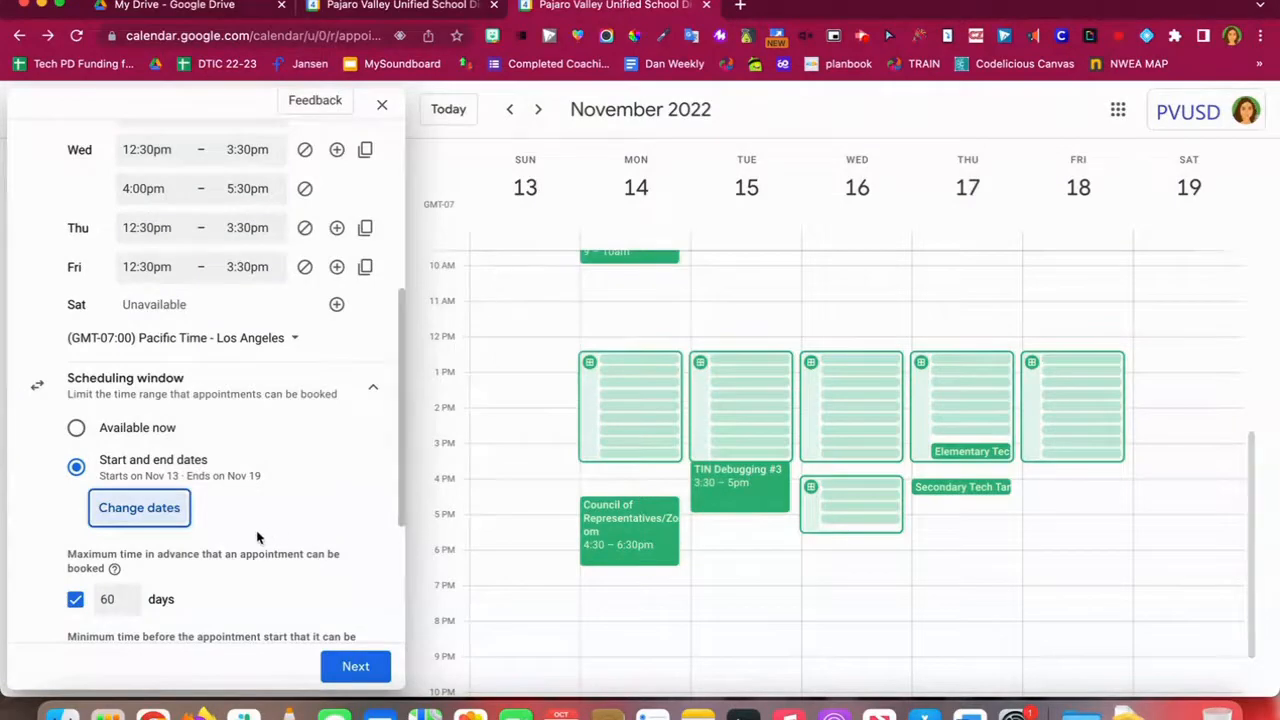
pyautogui.scroll(-5, 257, 534)
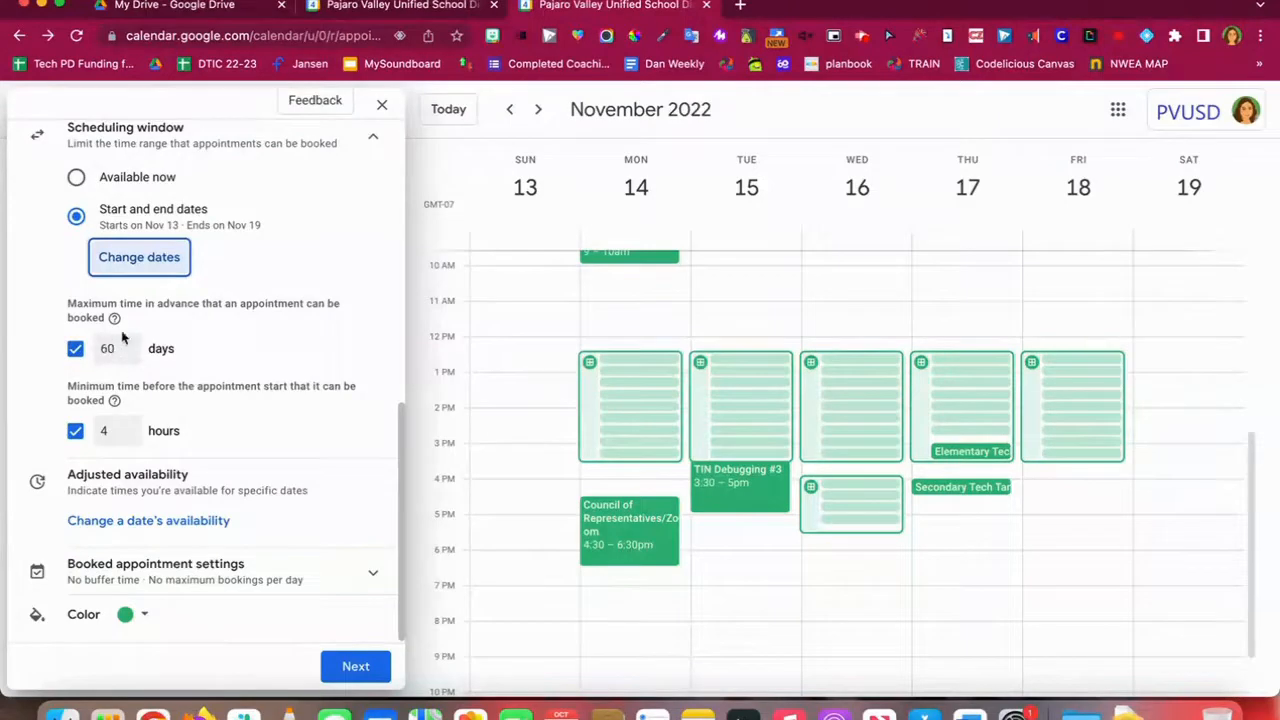
pyautogui.doubleClick(109, 431)
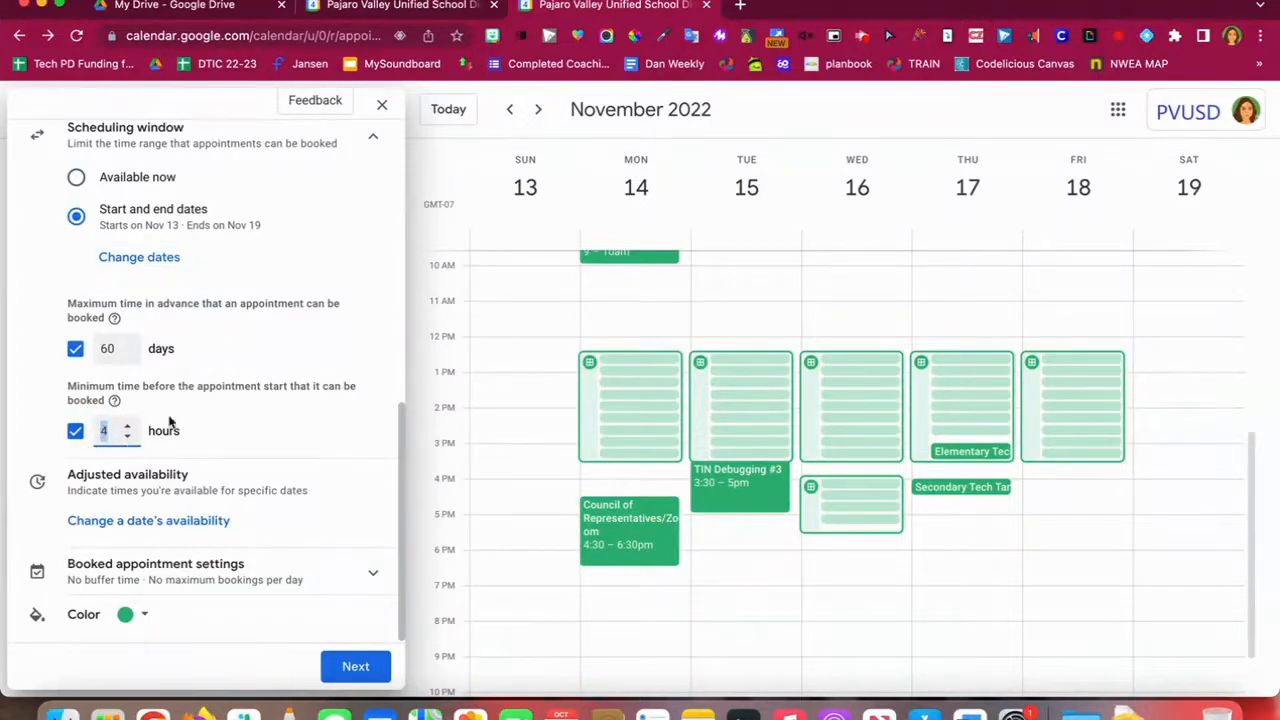
pyautogui.click(238, 412)
# Add an adjusted availability for Nov 21, 2022, from 2:00pm to 3:00pm.
pyautogui.scroll(-1, 185, 543)
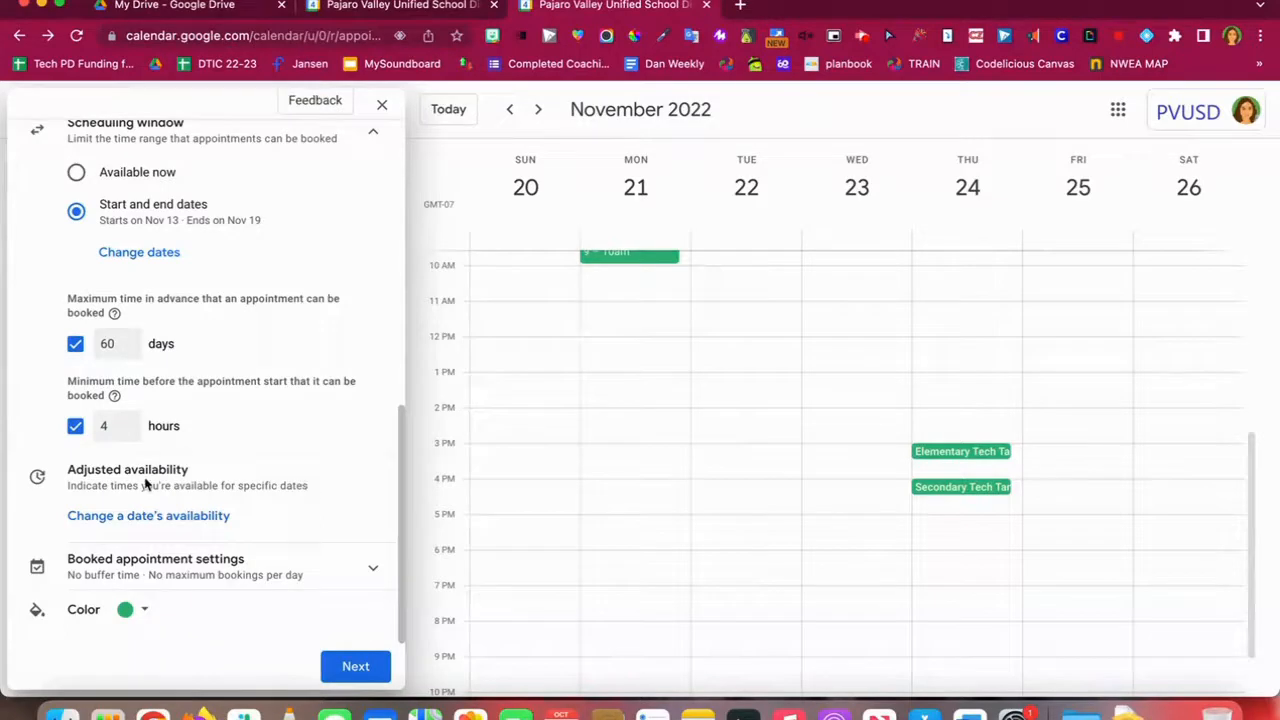
pyautogui.click(162, 525)
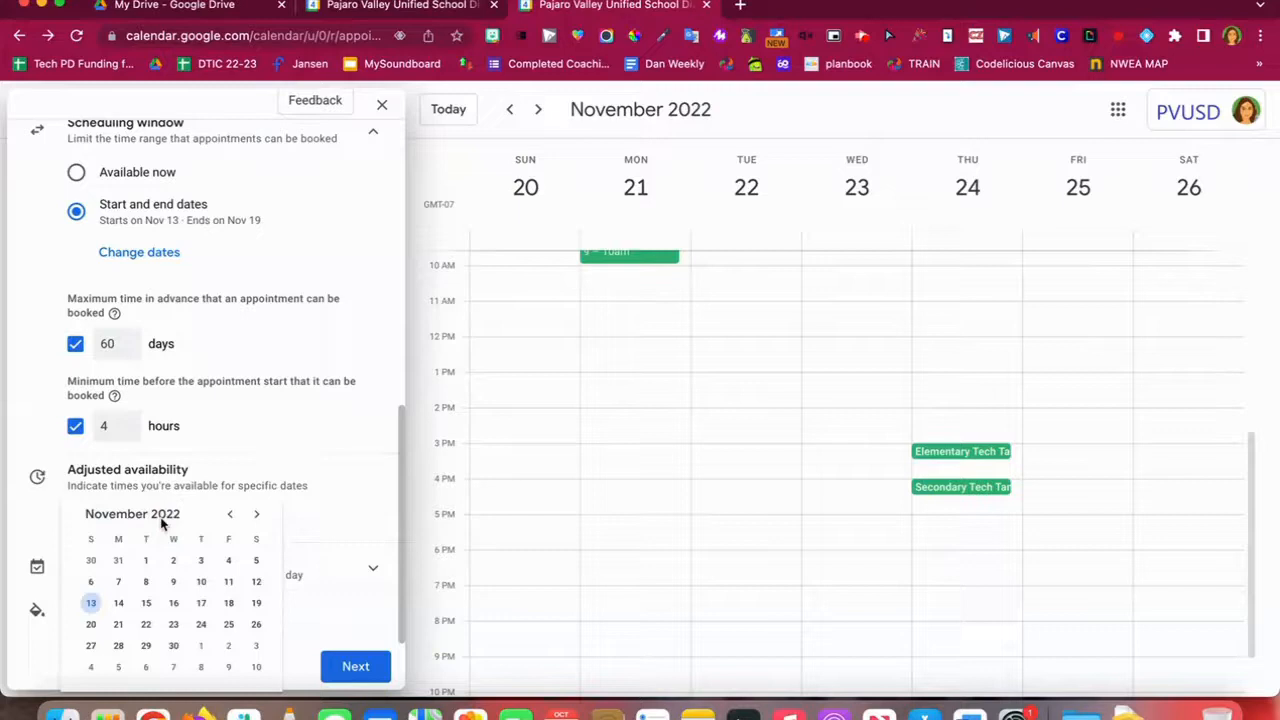
pyautogui.click(119, 625)
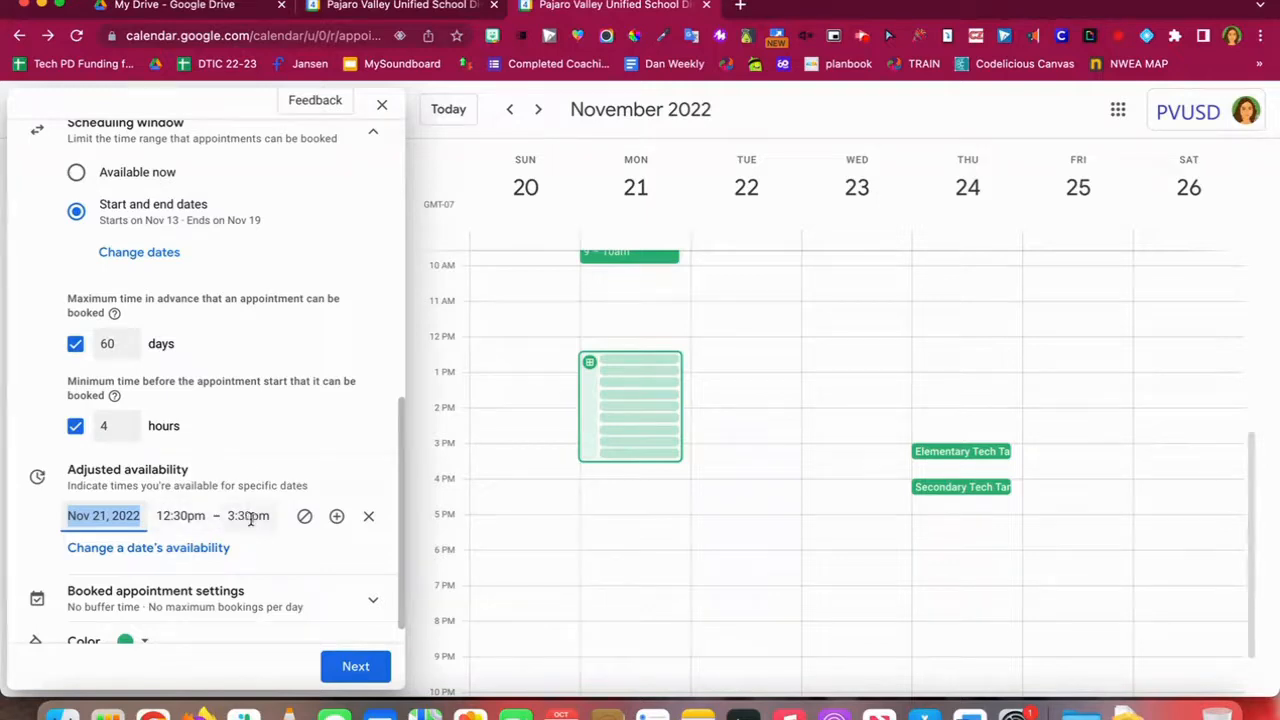
pyautogui.click(187, 517)
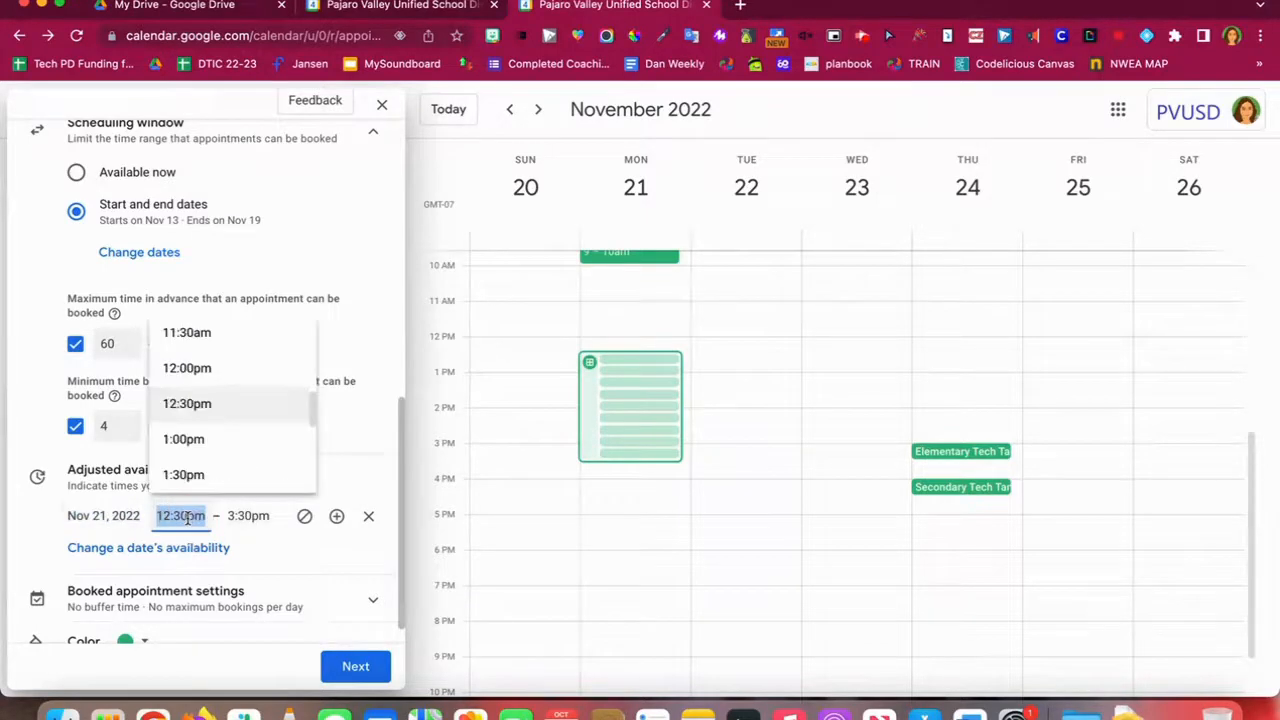
pyautogui.scroll(-2, 234, 449)
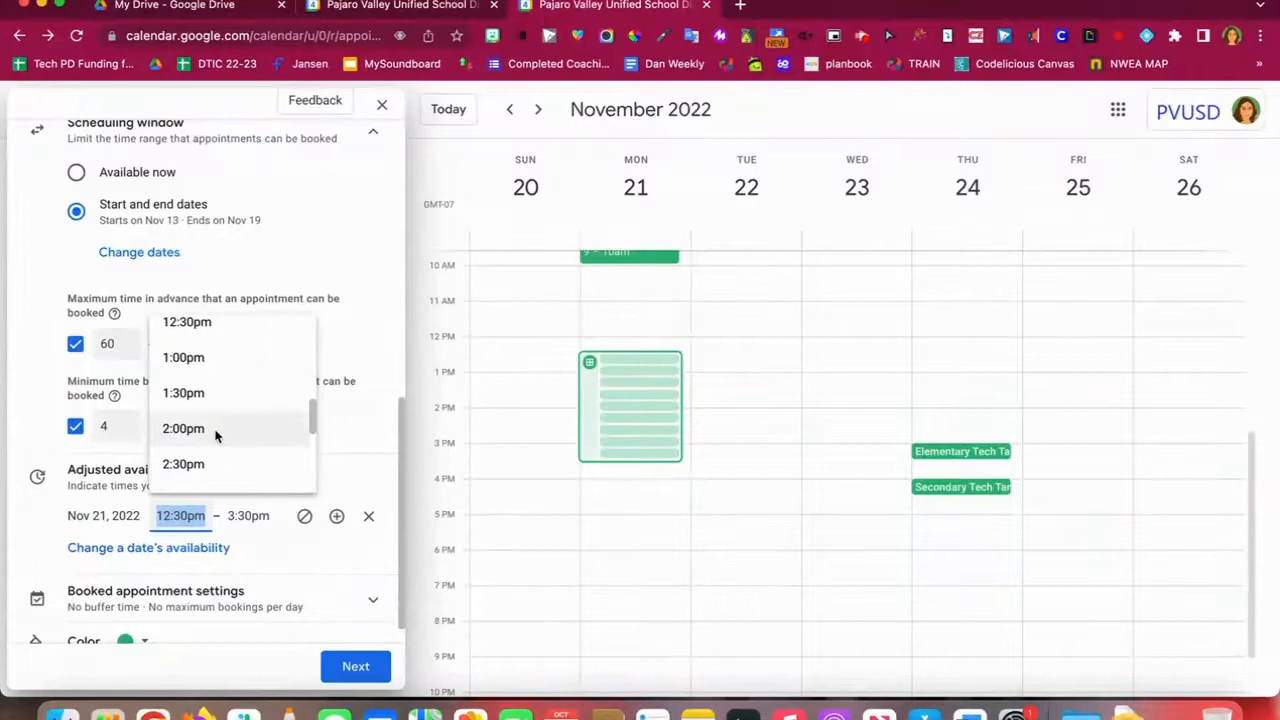
pyautogui.click(217, 437)
pyautogui.click(242, 515)
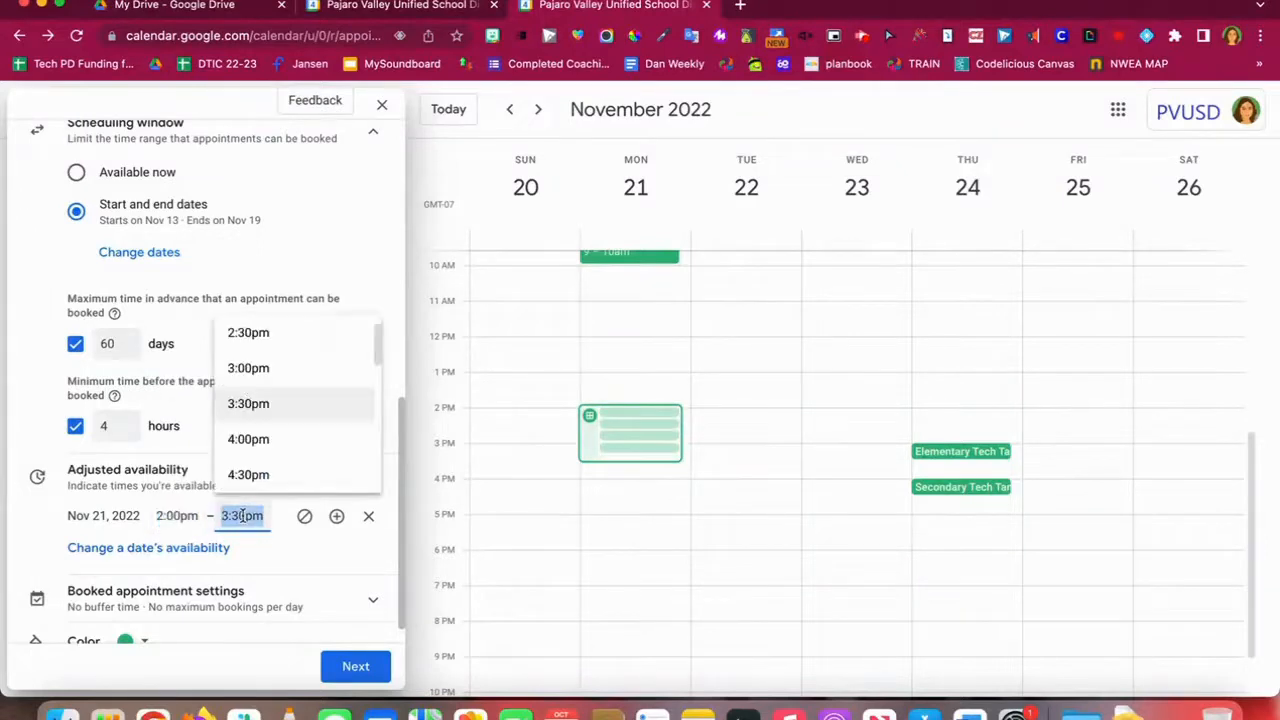
pyautogui.click(269, 367)
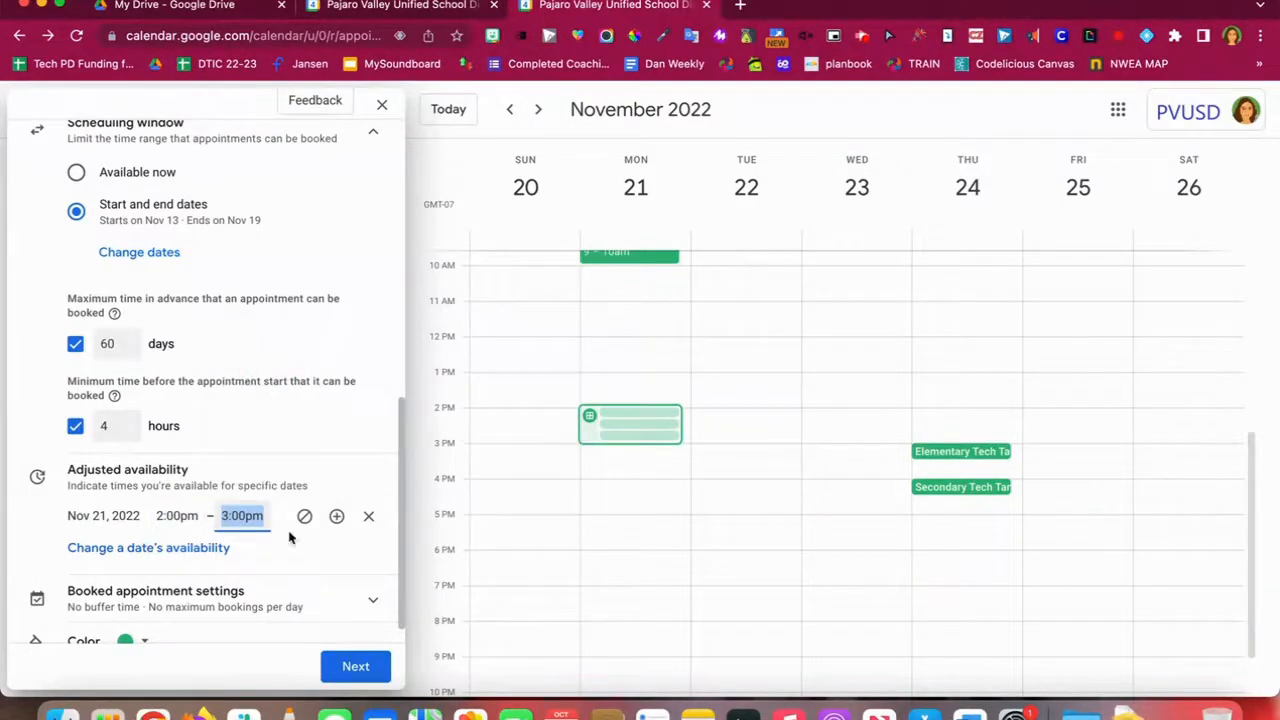
# Enable buffer time between appointment slots in the booked appointment settings and set it to 10 minutes.
pyautogui.scroll(-1, 325, 595)
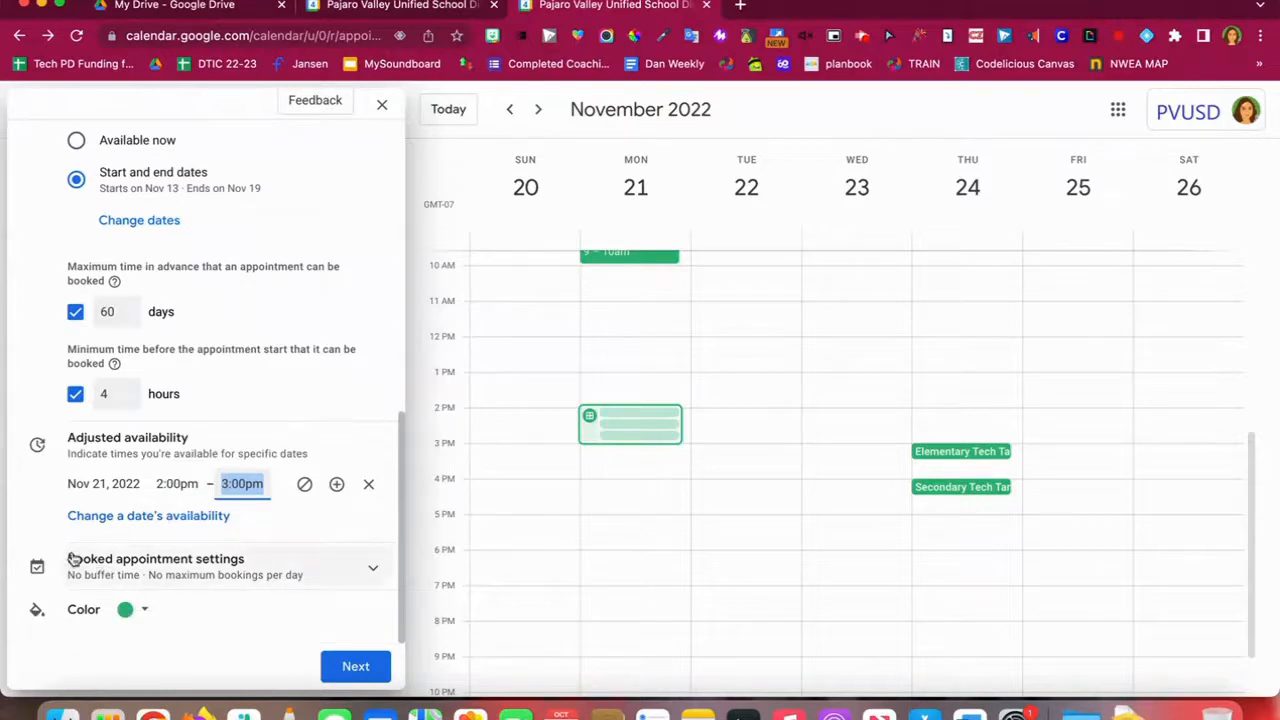
pyautogui.click(375, 573)
pyautogui.scroll(-2, 283, 563)
pyautogui.scroll(-1, 279, 562)
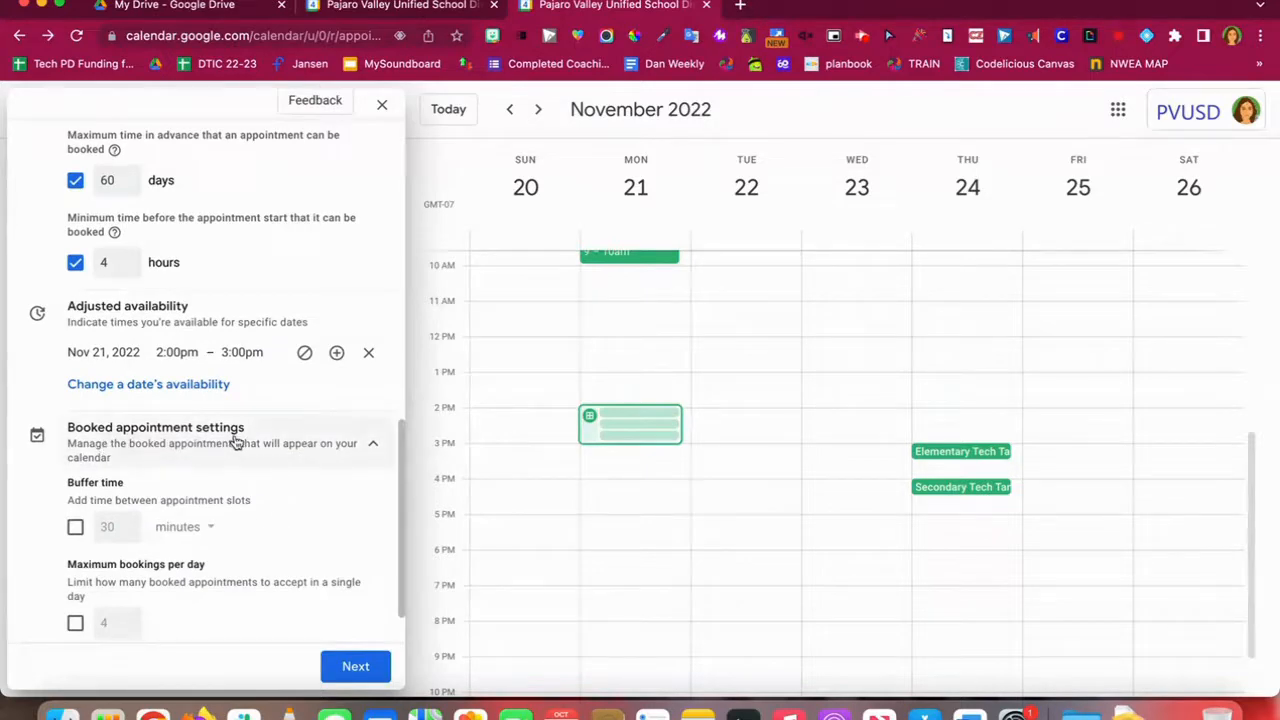
pyautogui.scroll(-1, 237, 440)
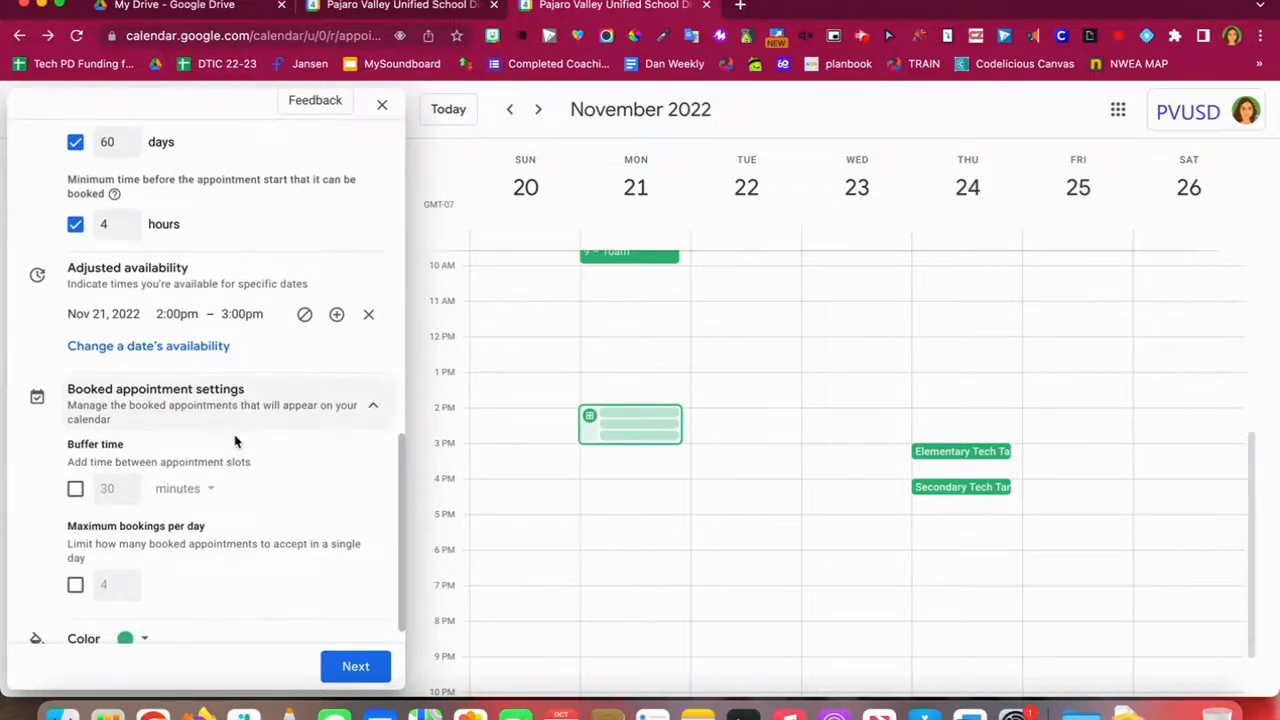
pyautogui.click(75, 488)
pyautogui.doubleClick(108, 488)
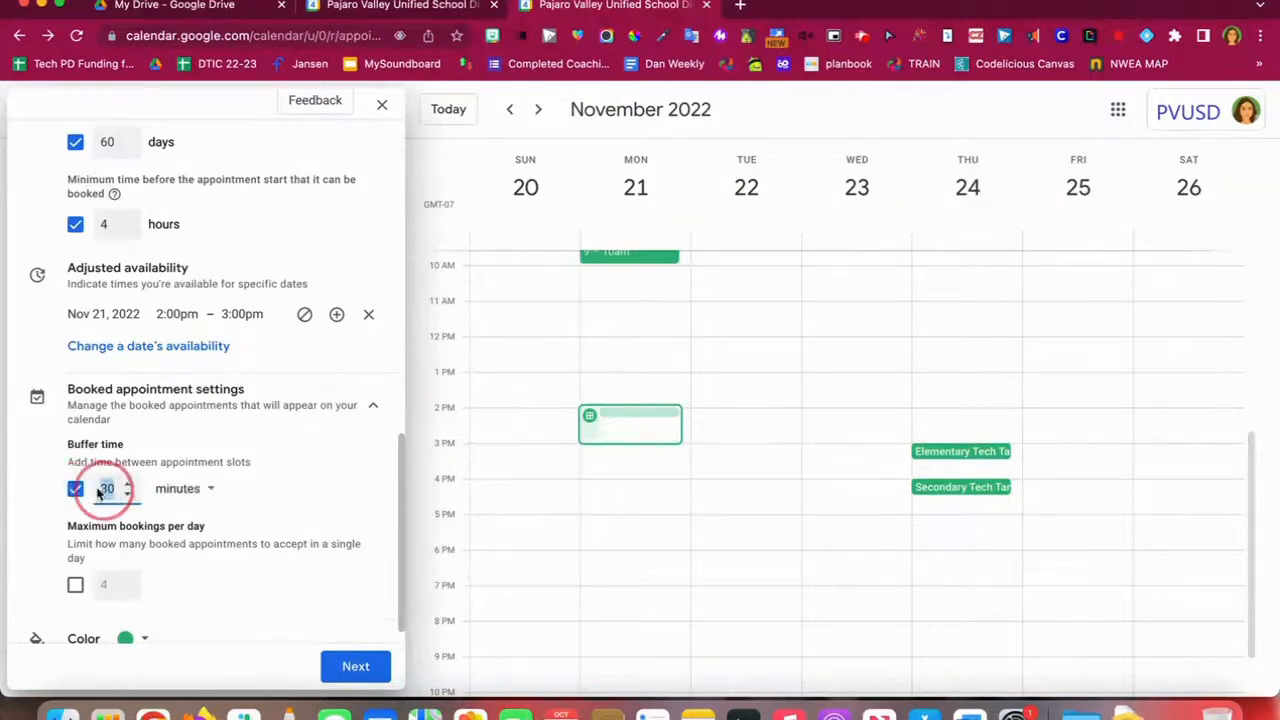
pyautogui.write('1')
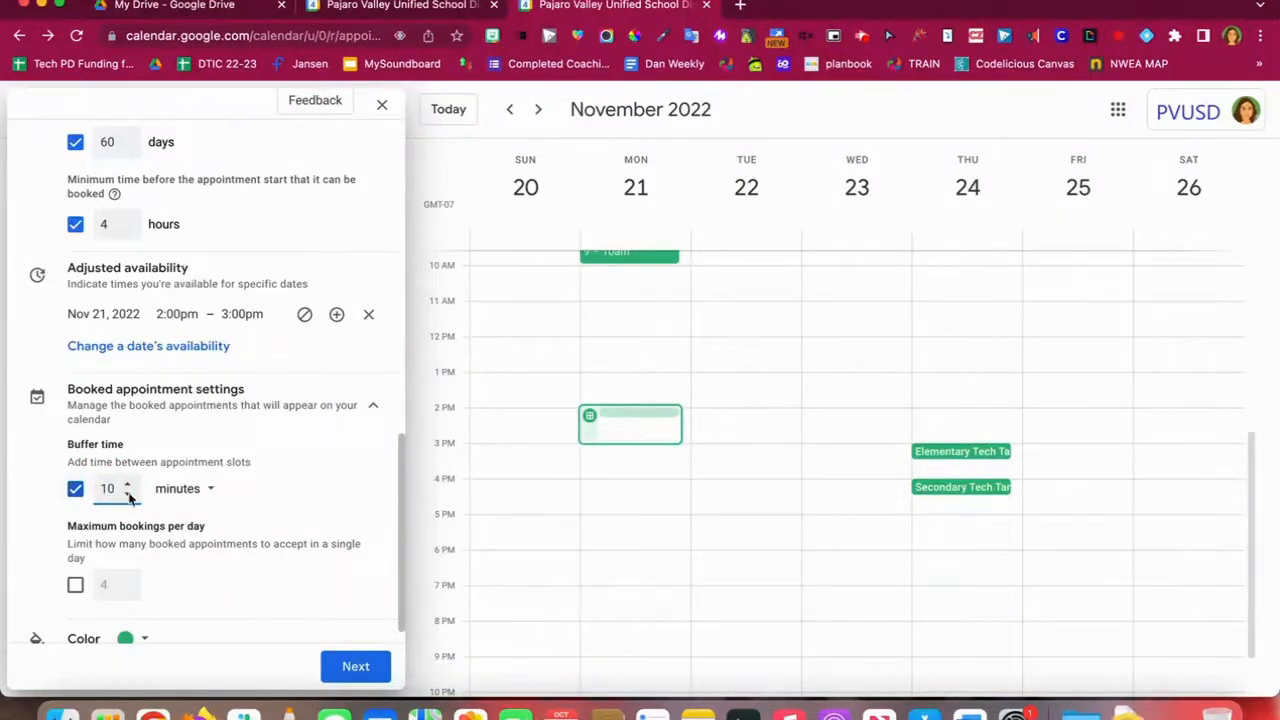
pyautogui.click(297, 495)
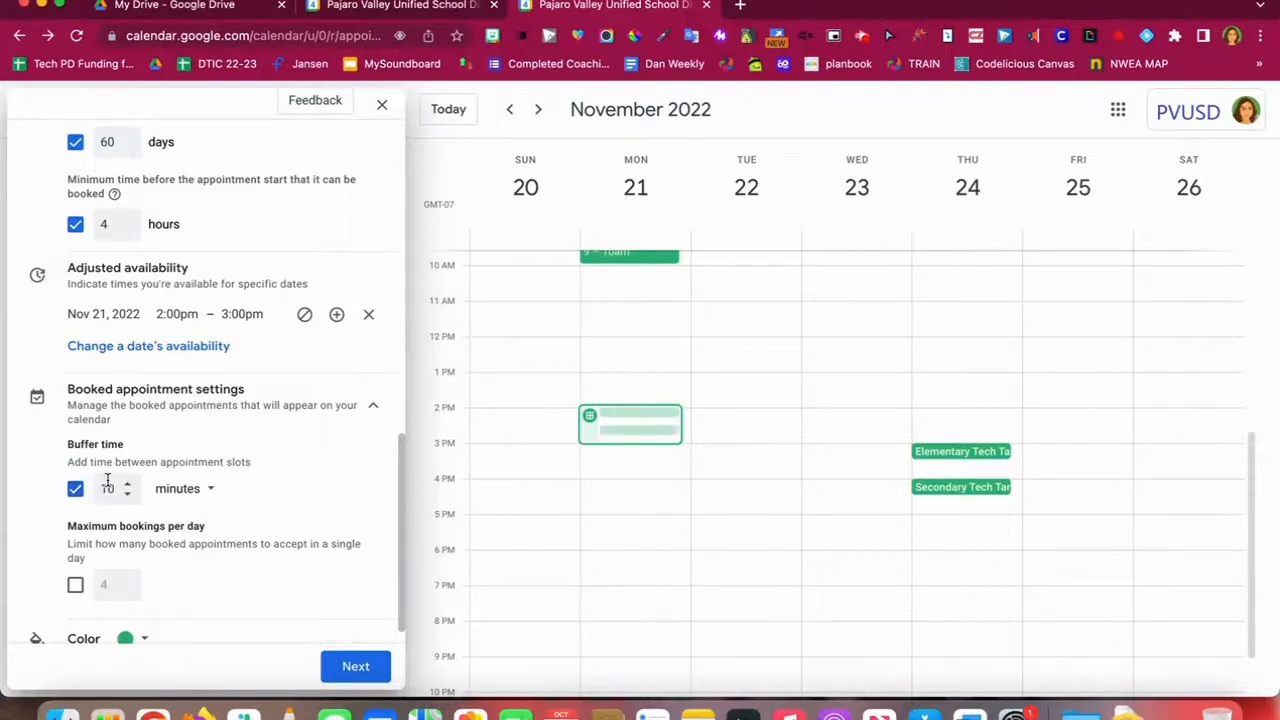
# Enable the maximum bookings per day limit and set it to 5.
pyautogui.scroll(-1, 110, 497)
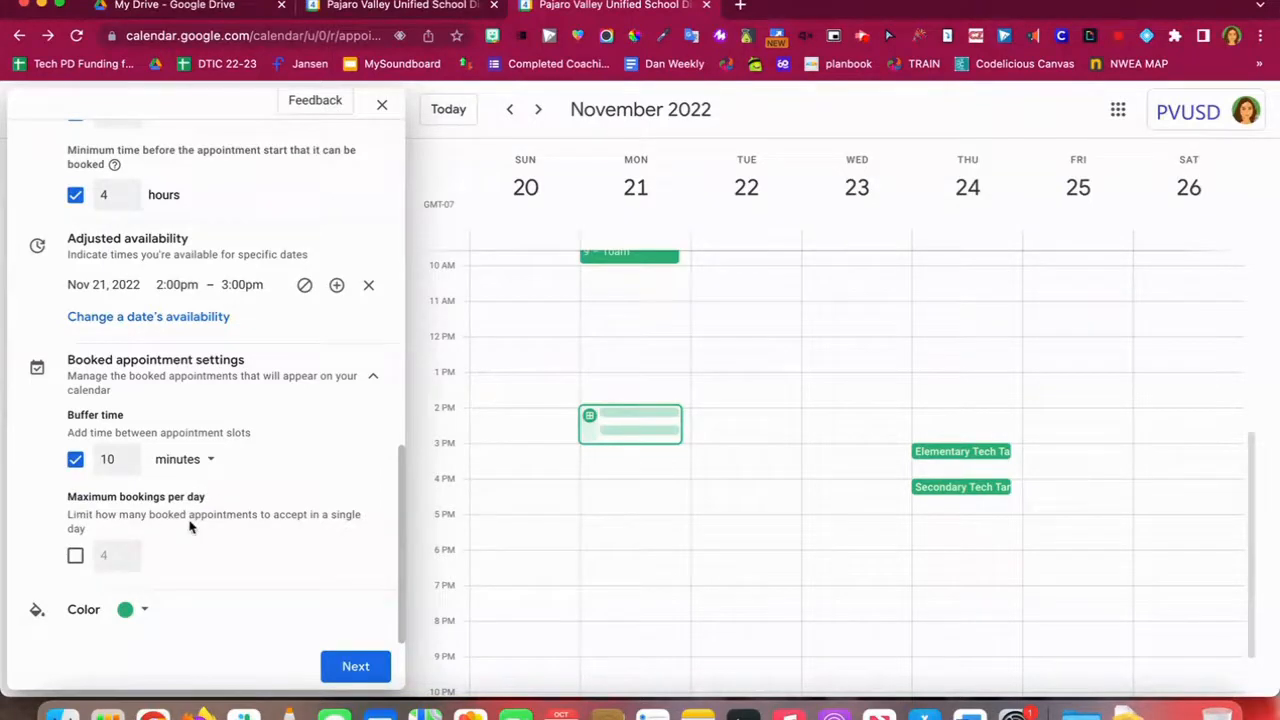
pyautogui.click(75, 555)
pyautogui.click(108, 555)
pyautogui.press('BackSpace')
pyautogui.write('5')
pyautogui.click(215, 565)
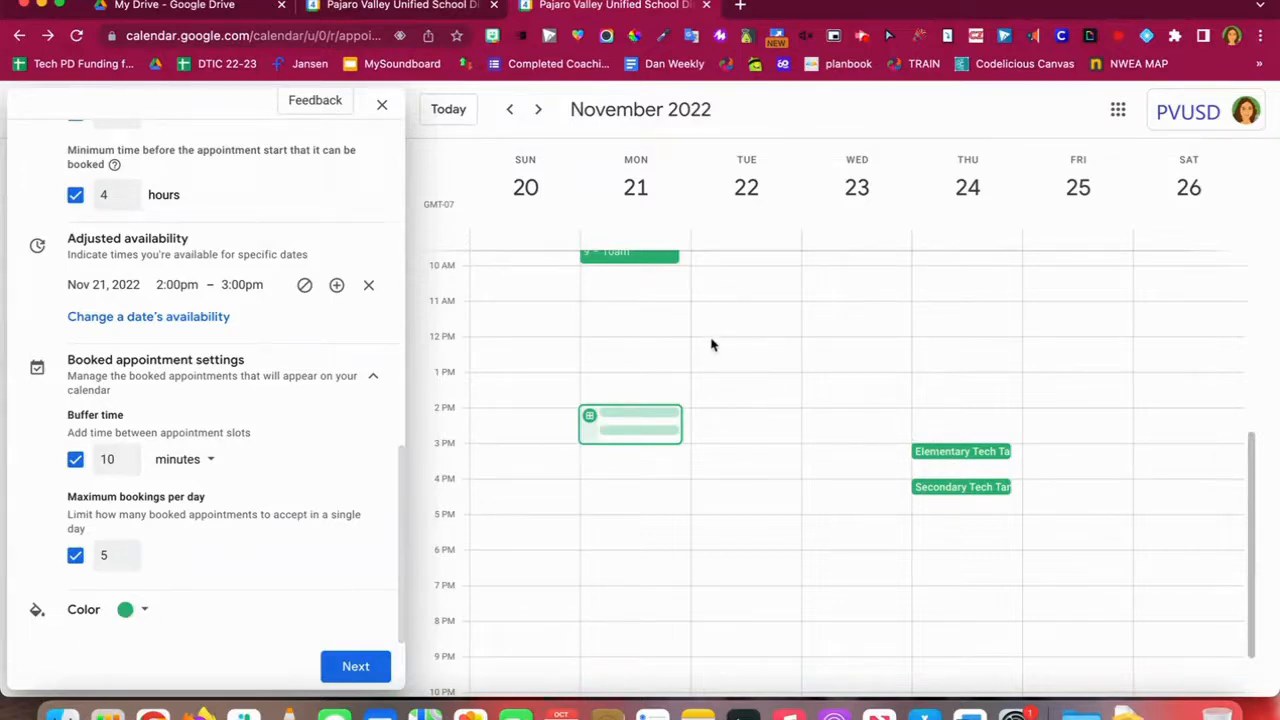
# Set the appointment schedule's color to purple and continue to the booking page settings.
pyautogui.click(141, 616)
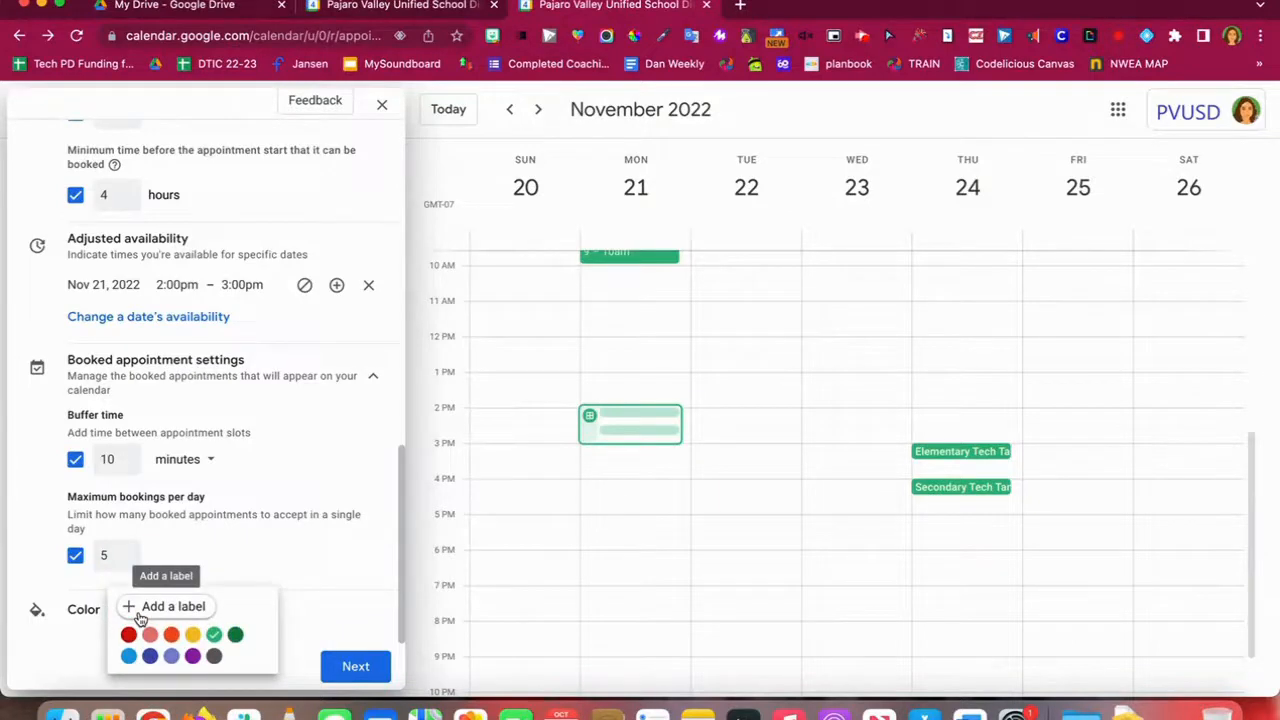
pyautogui.click(192, 656)
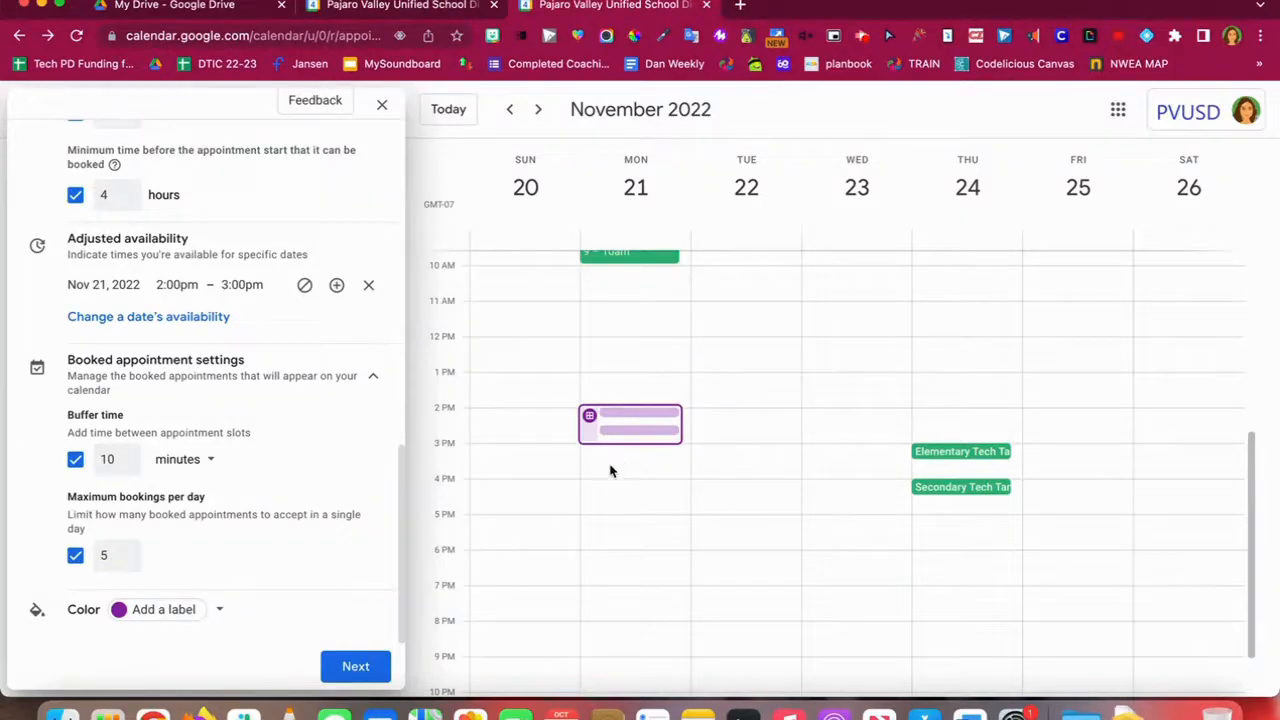
pyautogui.click(363, 666)
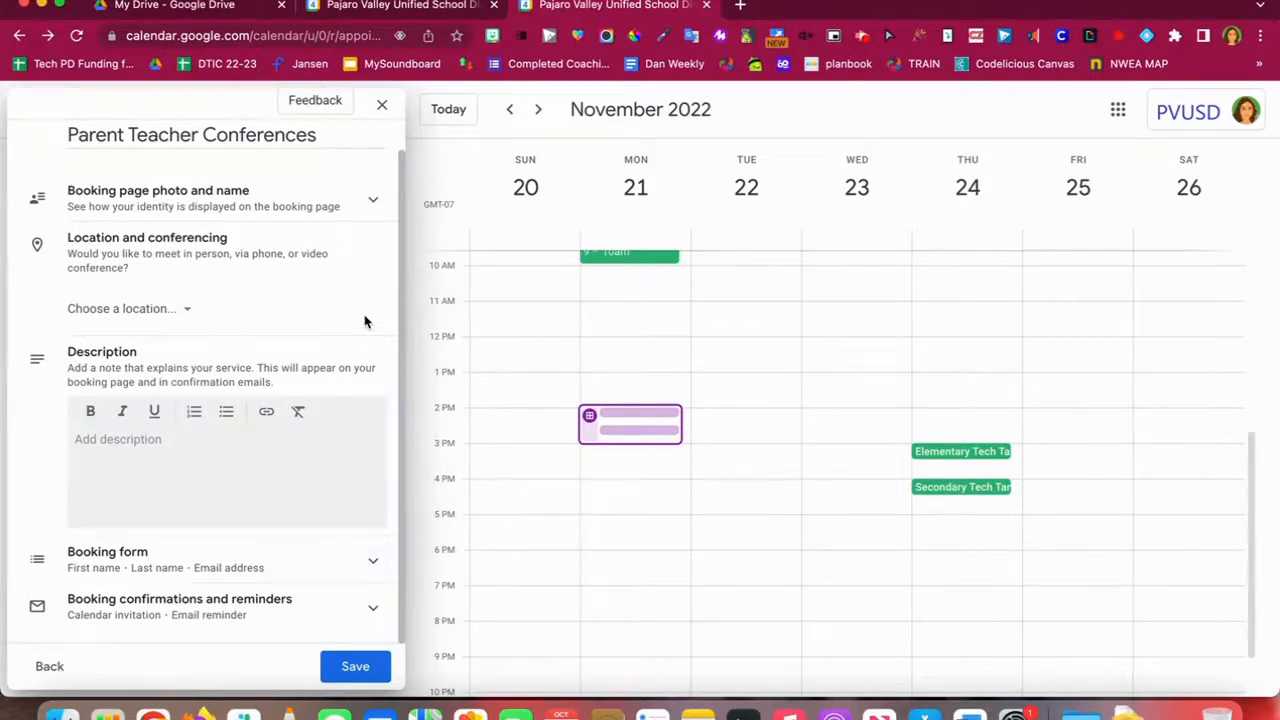
# Expand the booking page photo and name details, view the linked Google account management page, and return to the schedule.
pyautogui.click(374, 203)
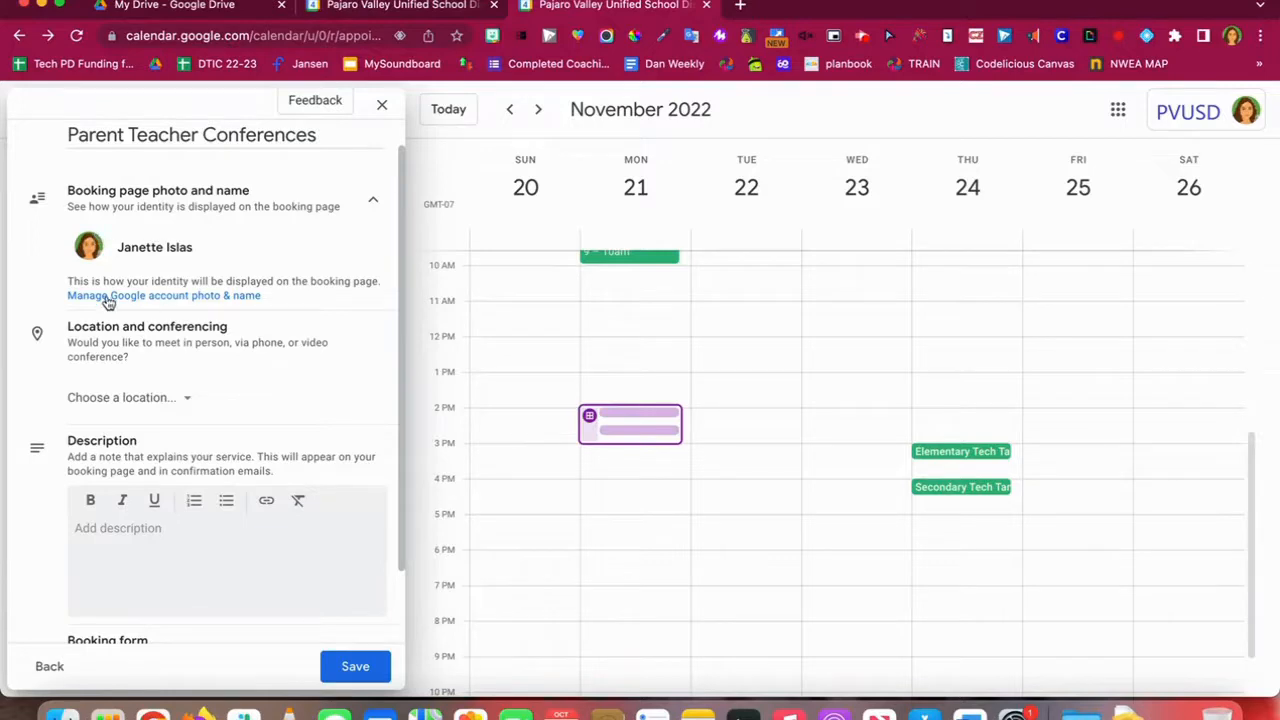
pyautogui.click(190, 300)
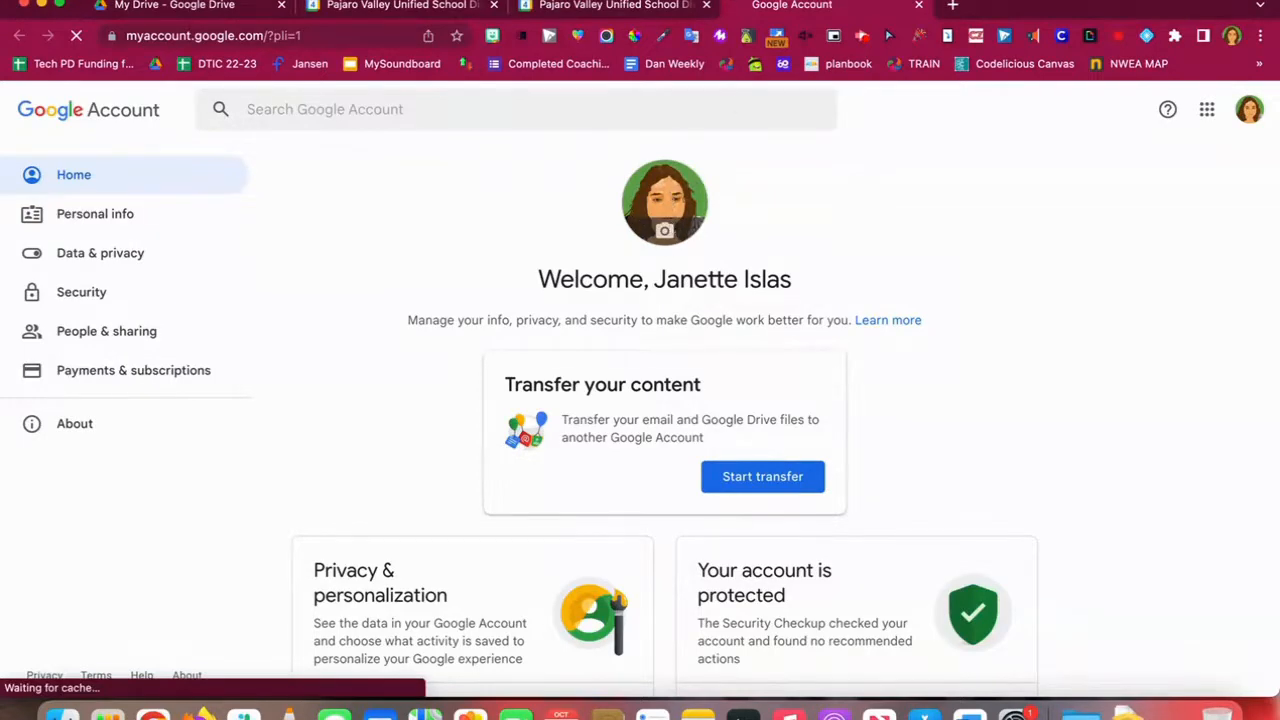
pyautogui.press('super+w')
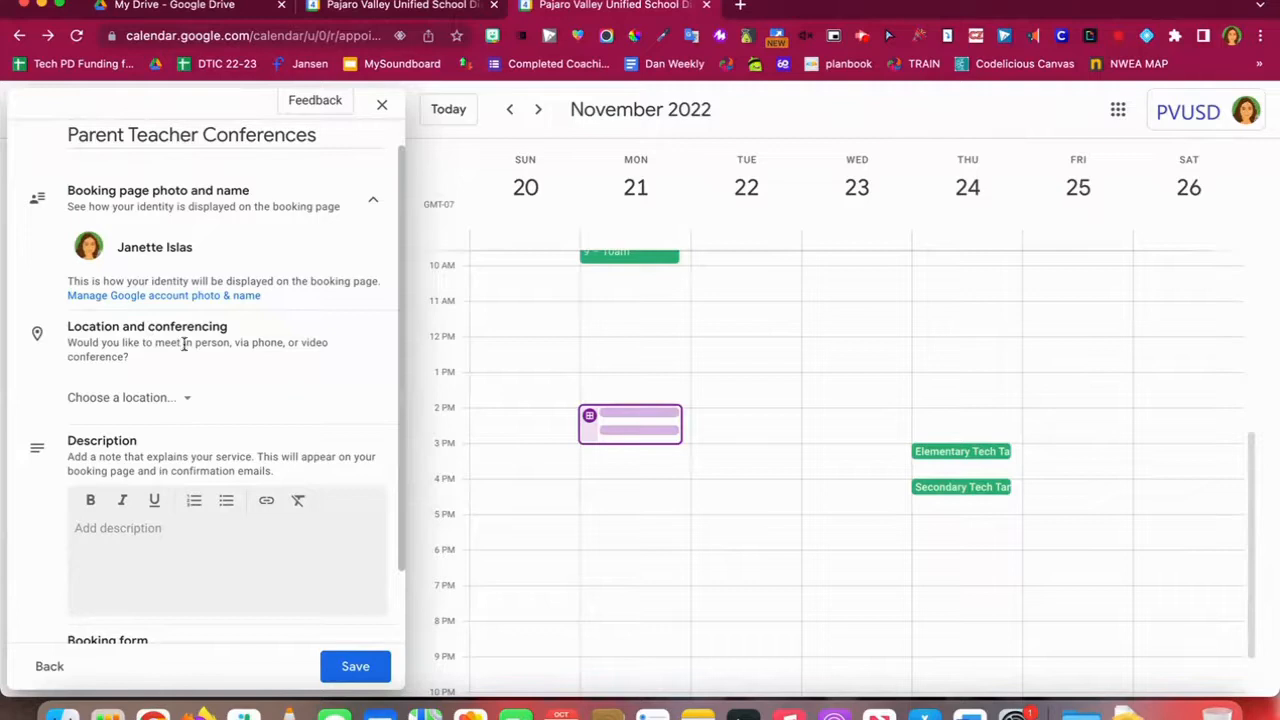
# Set the booking page location to an in-person meeting at "H. A. Hyde room 17".
pyautogui.scroll(-1, 166, 403)
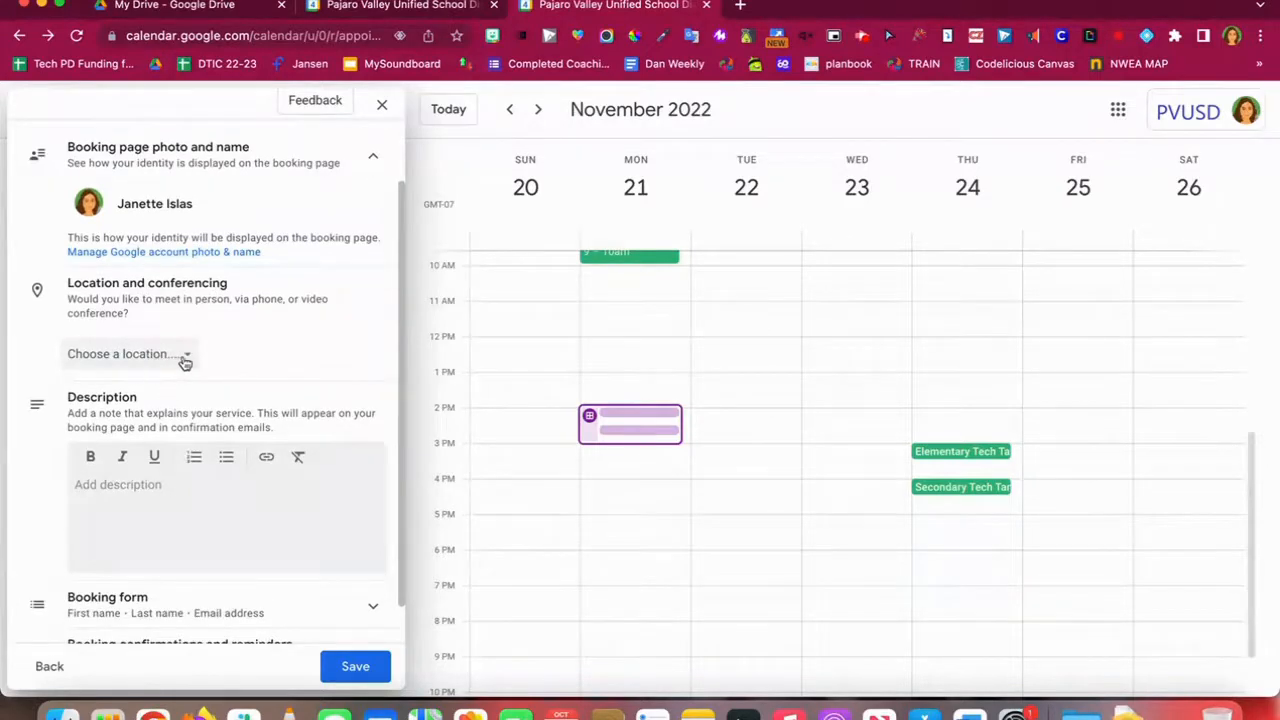
pyautogui.click(185, 360)
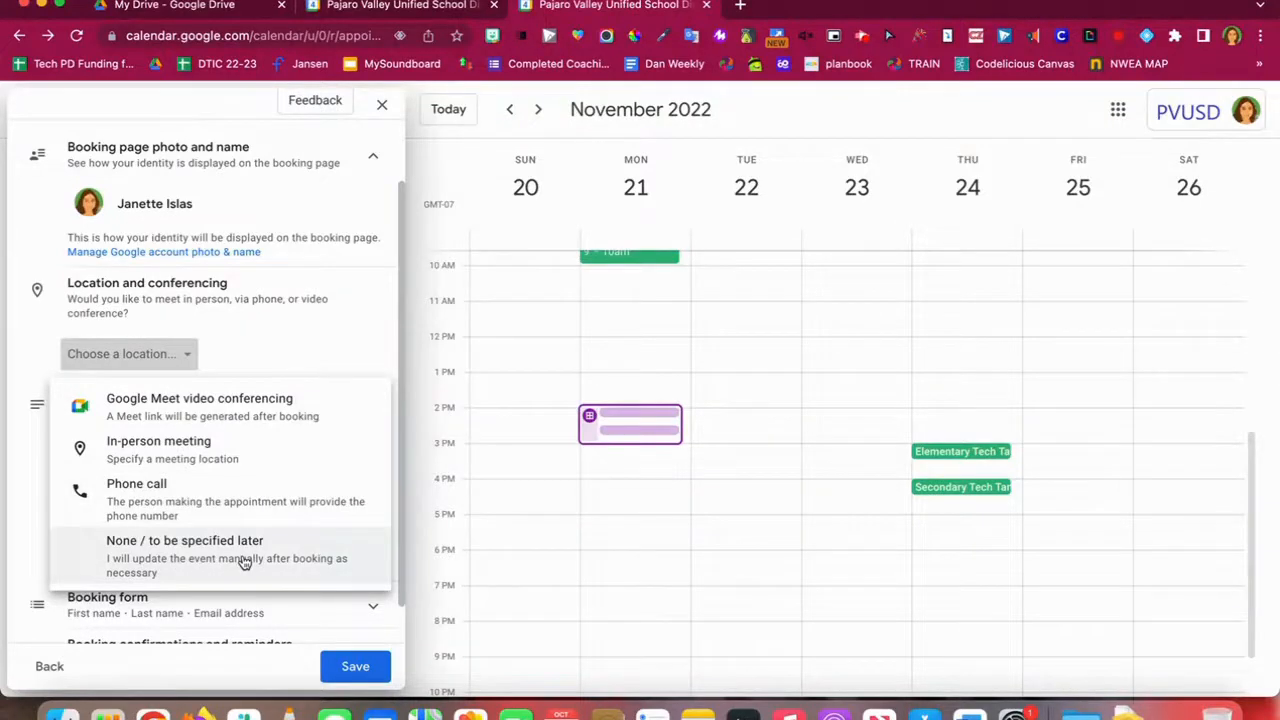
pyautogui.click(155, 452)
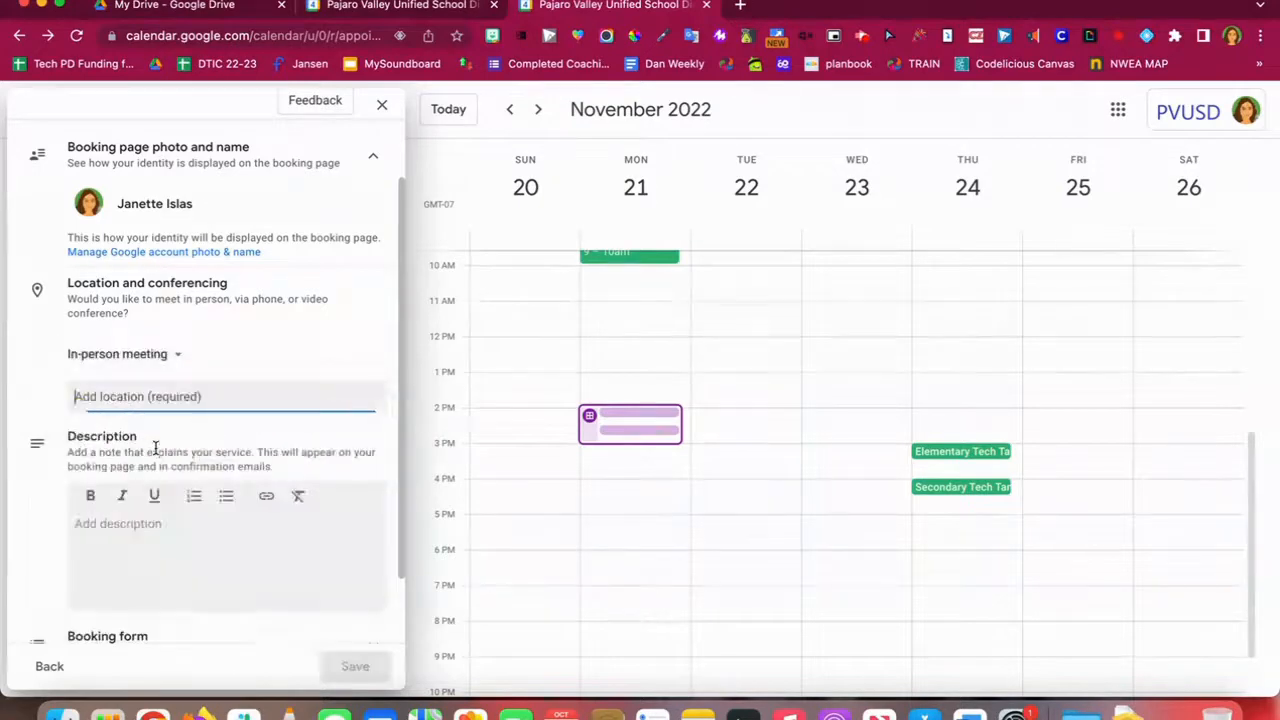
pyautogui.click(115, 396)
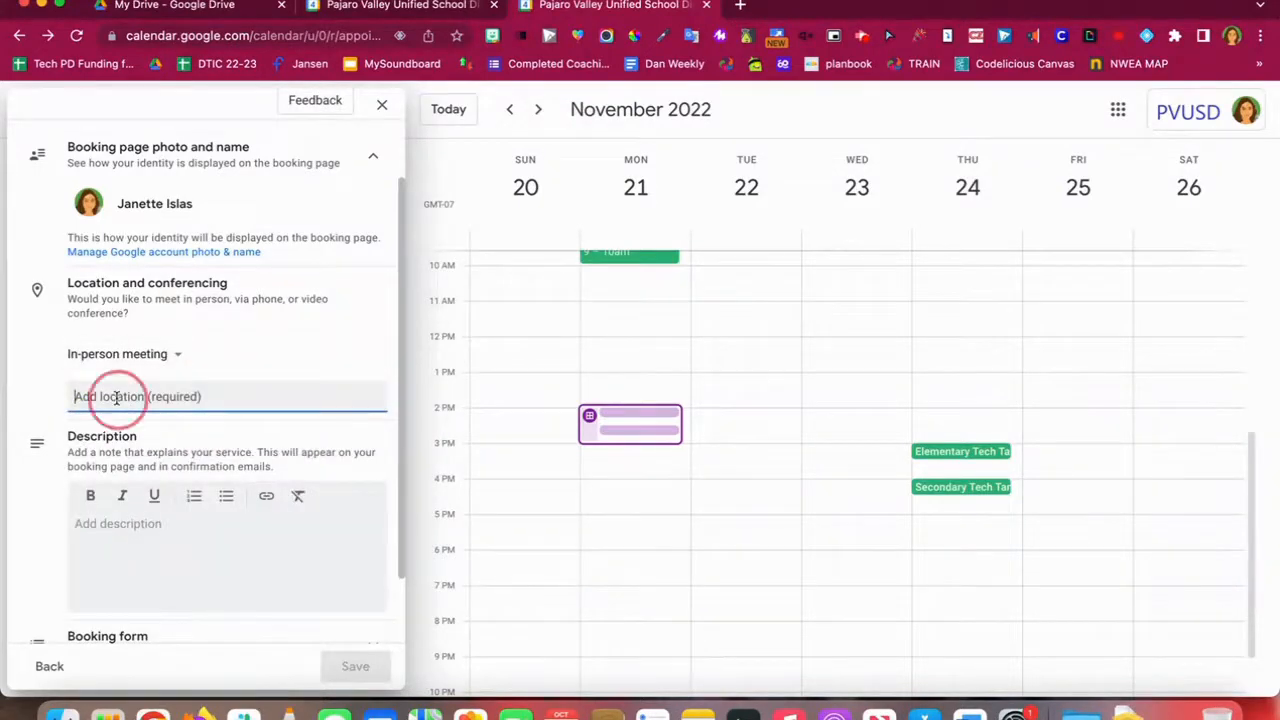
pyautogui.write('H')
pyautogui.click(237, 358)
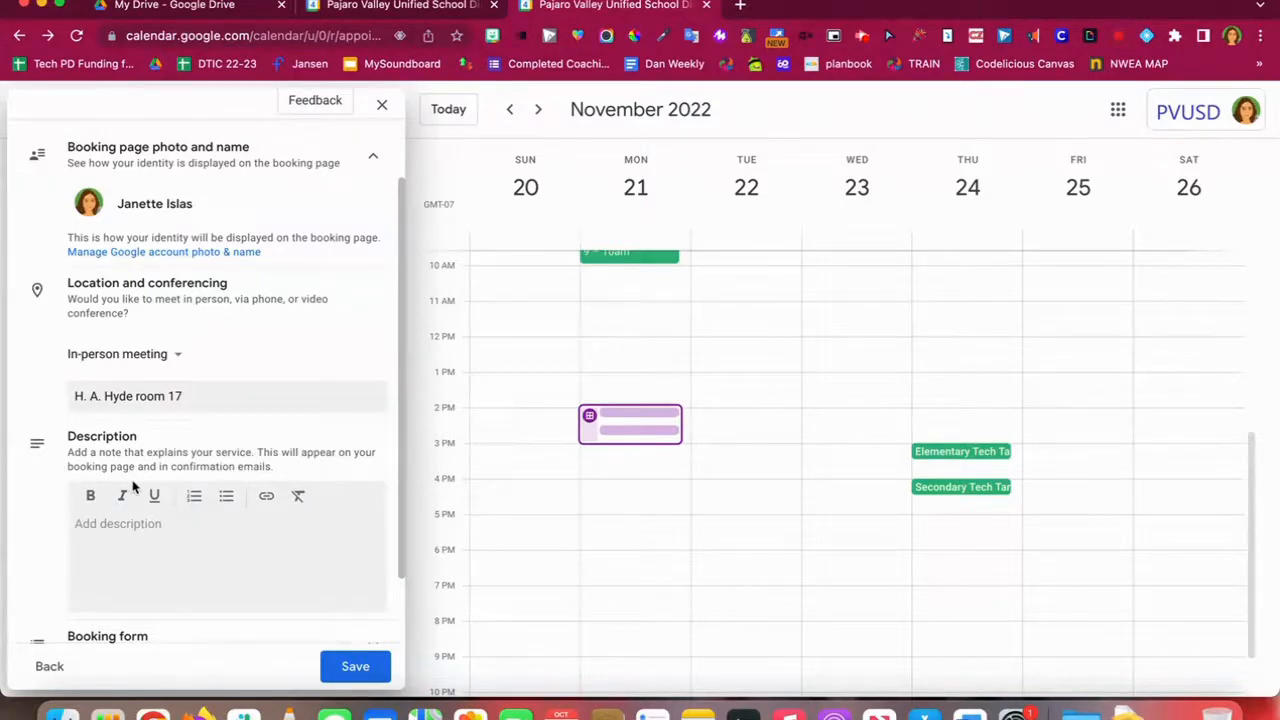
# Add the description "Please sign-up choose a time to sign up for Parent Teacher Conferences for the week of November 14-18, 2022.".
pyautogui.click(134, 540)
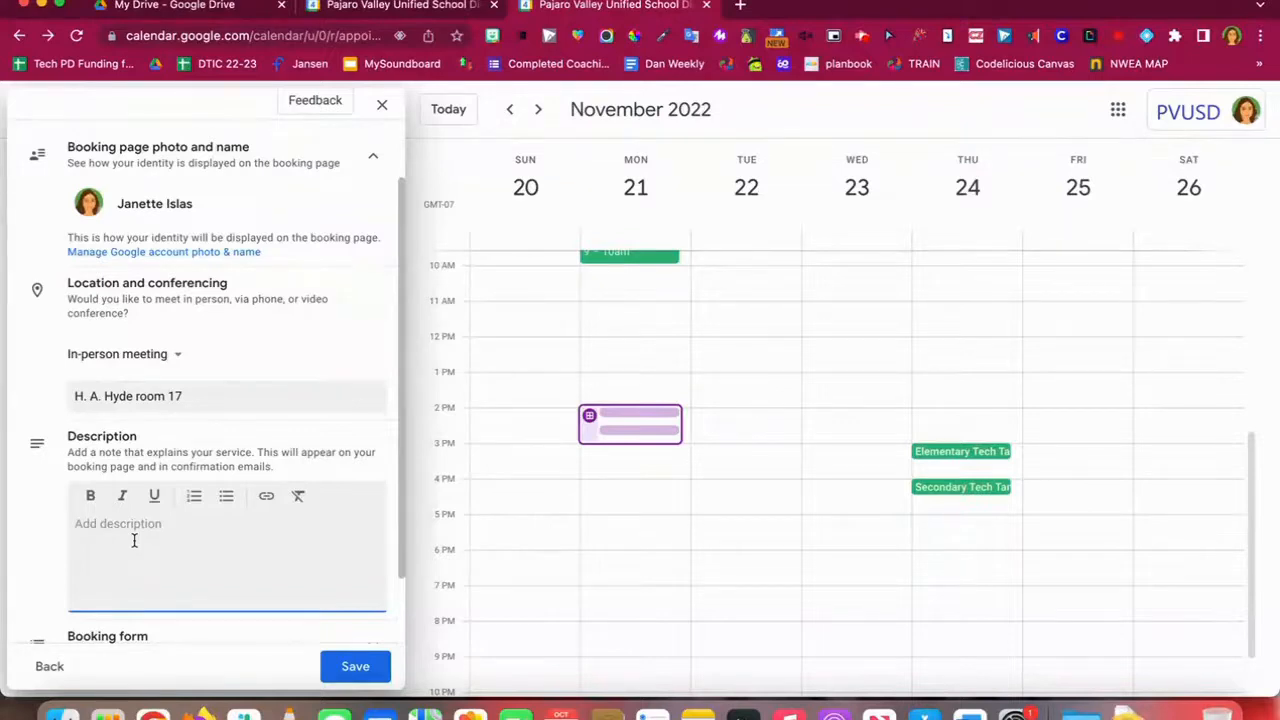
pyautogui.write('Please sign-up choose a time to sign up for Parent Teacher Conferences for the week of November 14-18, 2022.')
# Expand the booking form settings and add a phone number item without making it required.
pyautogui.scroll(-1, 369, 393)
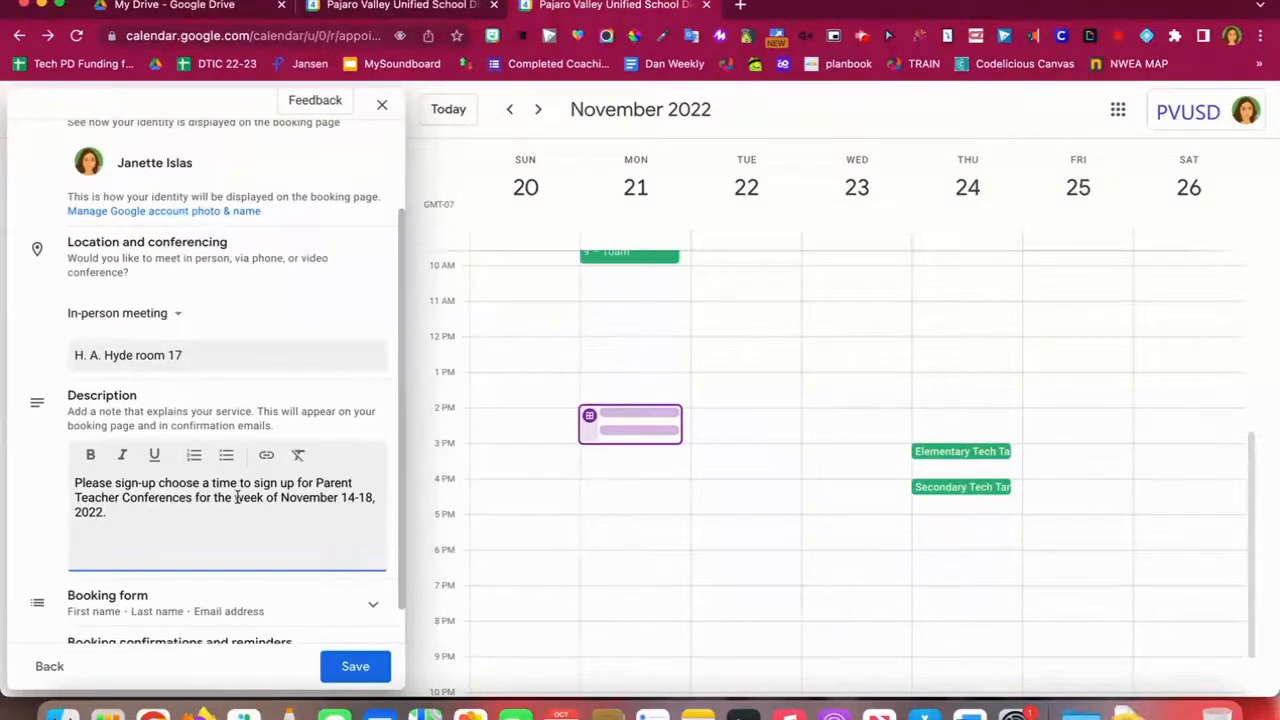
pyautogui.scroll(-1, 185, 527)
pyautogui.scroll(-1, 185, 527)
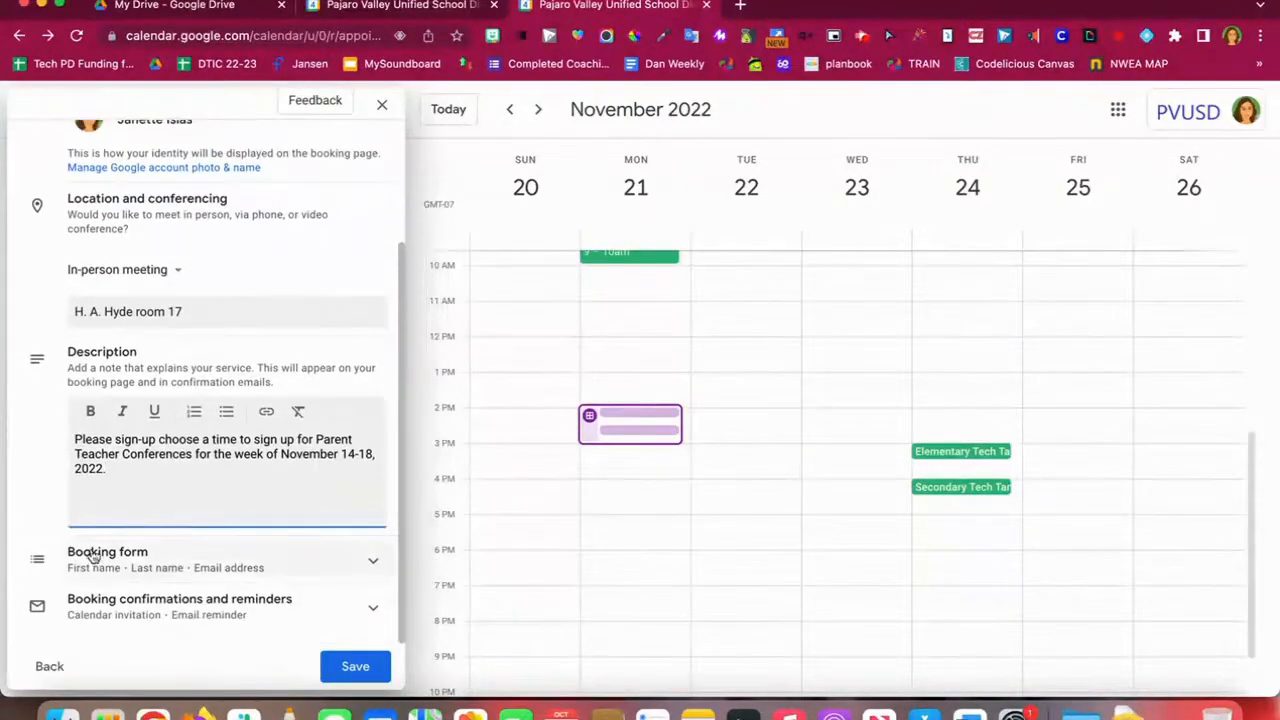
pyautogui.click(371, 565)
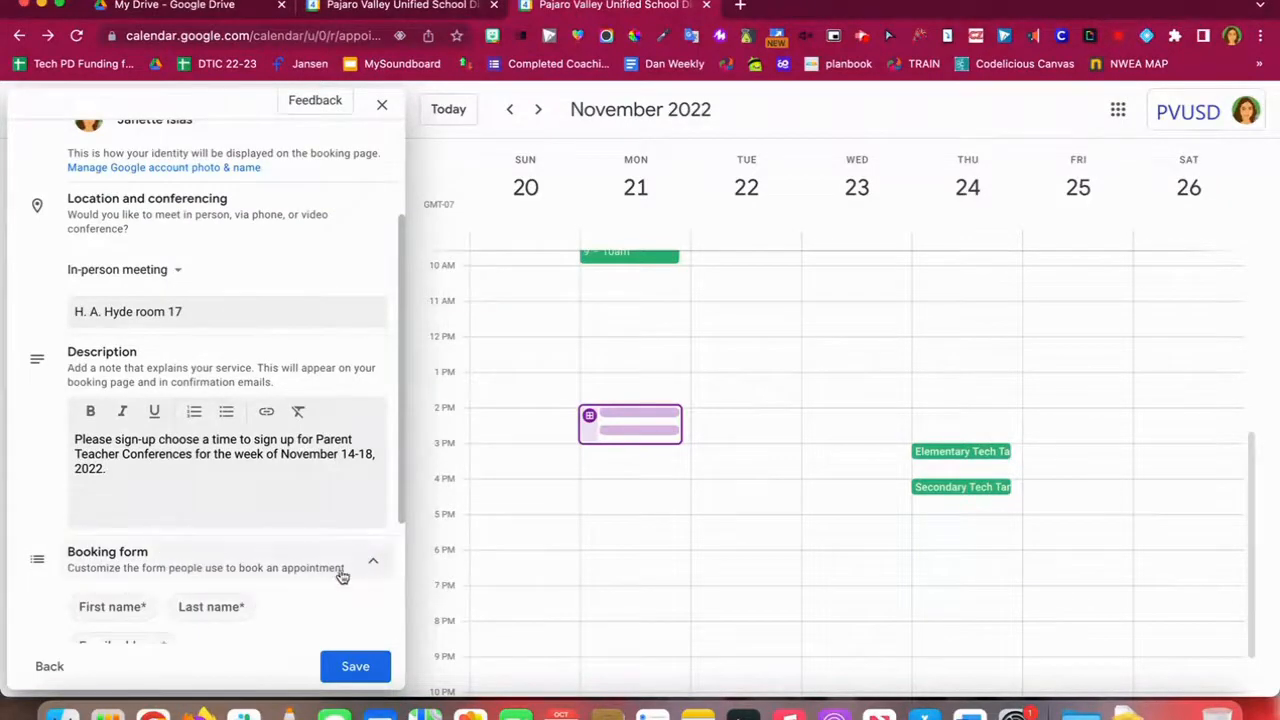
pyautogui.scroll(-5, 317, 591)
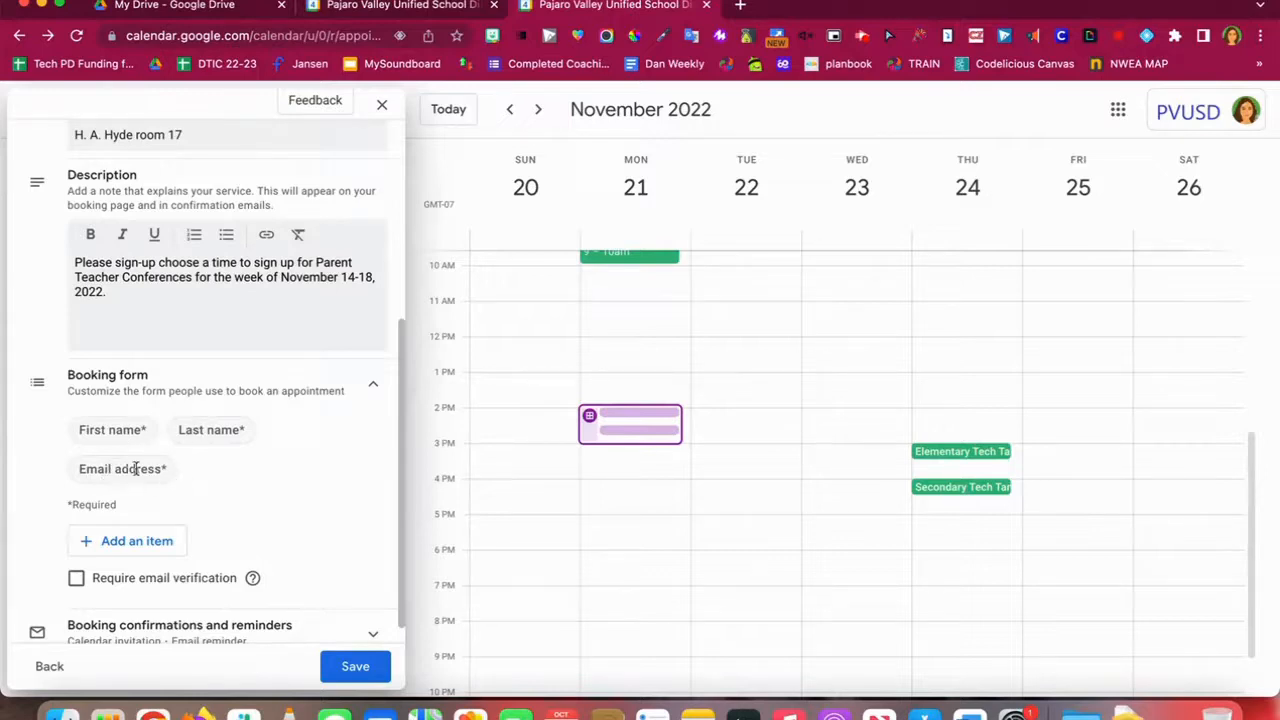
pyautogui.scroll(-1, 130, 465)
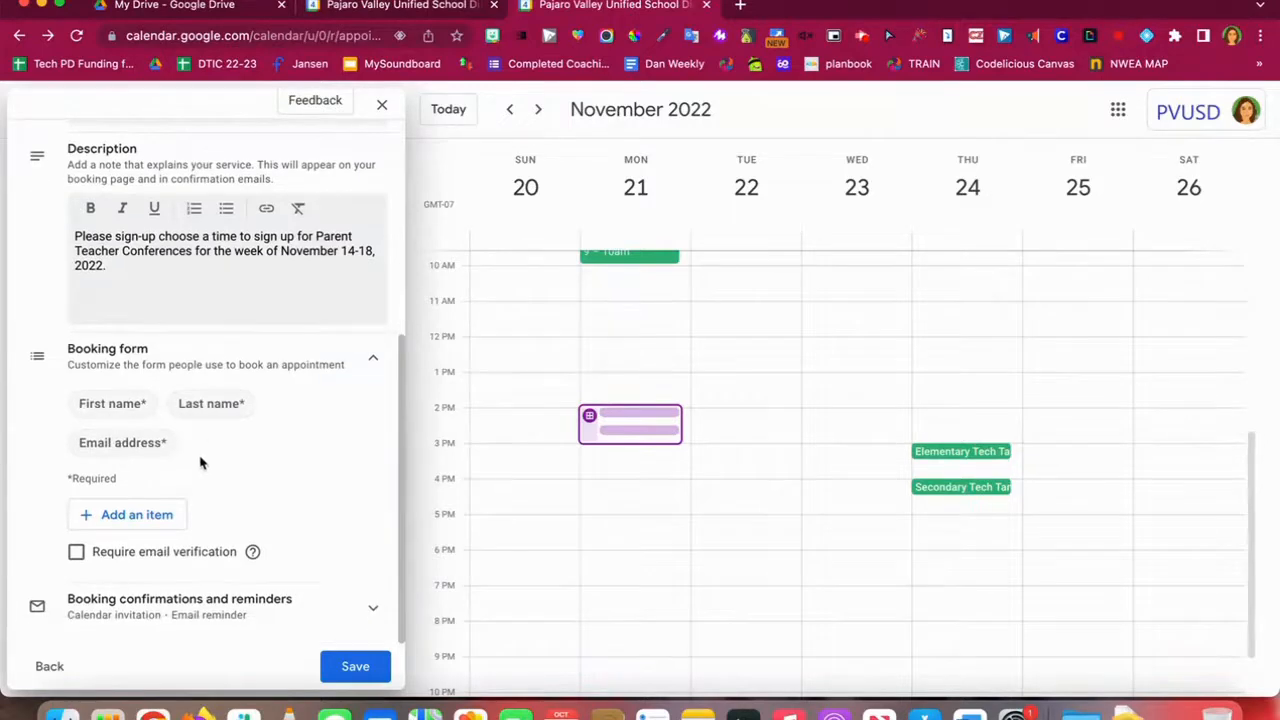
pyautogui.click(145, 520)
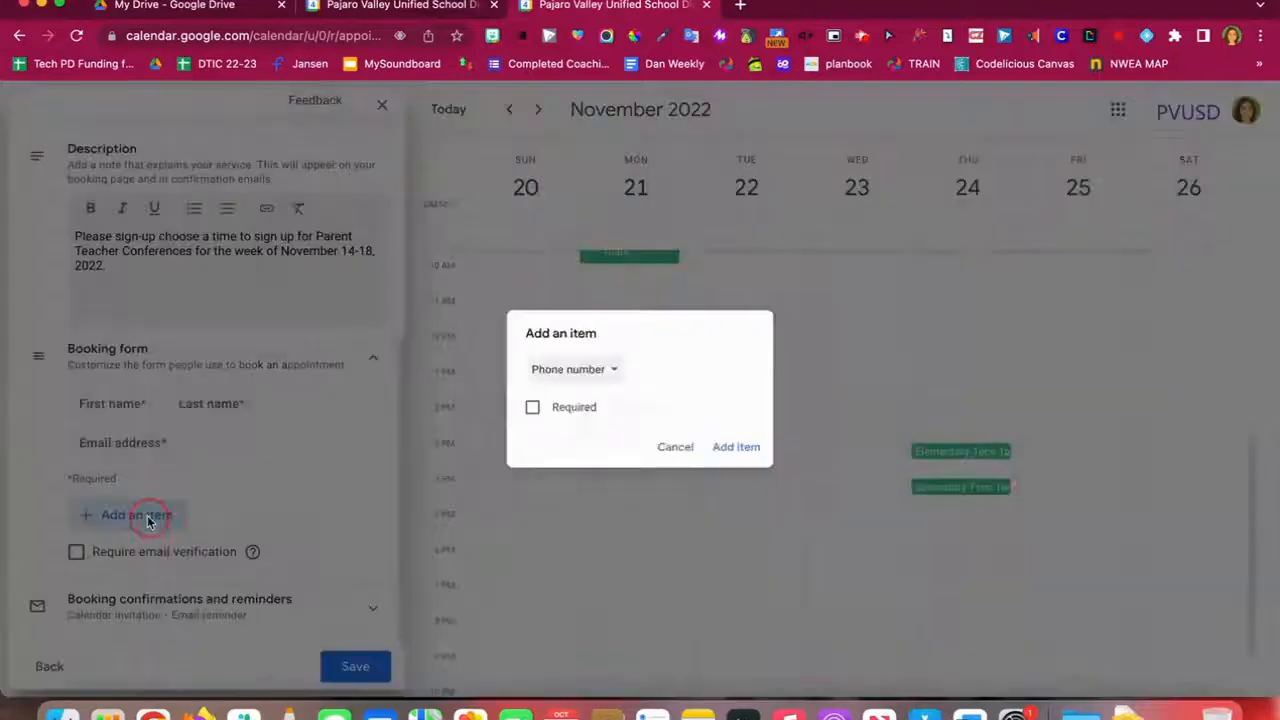
pyautogui.click(614, 366)
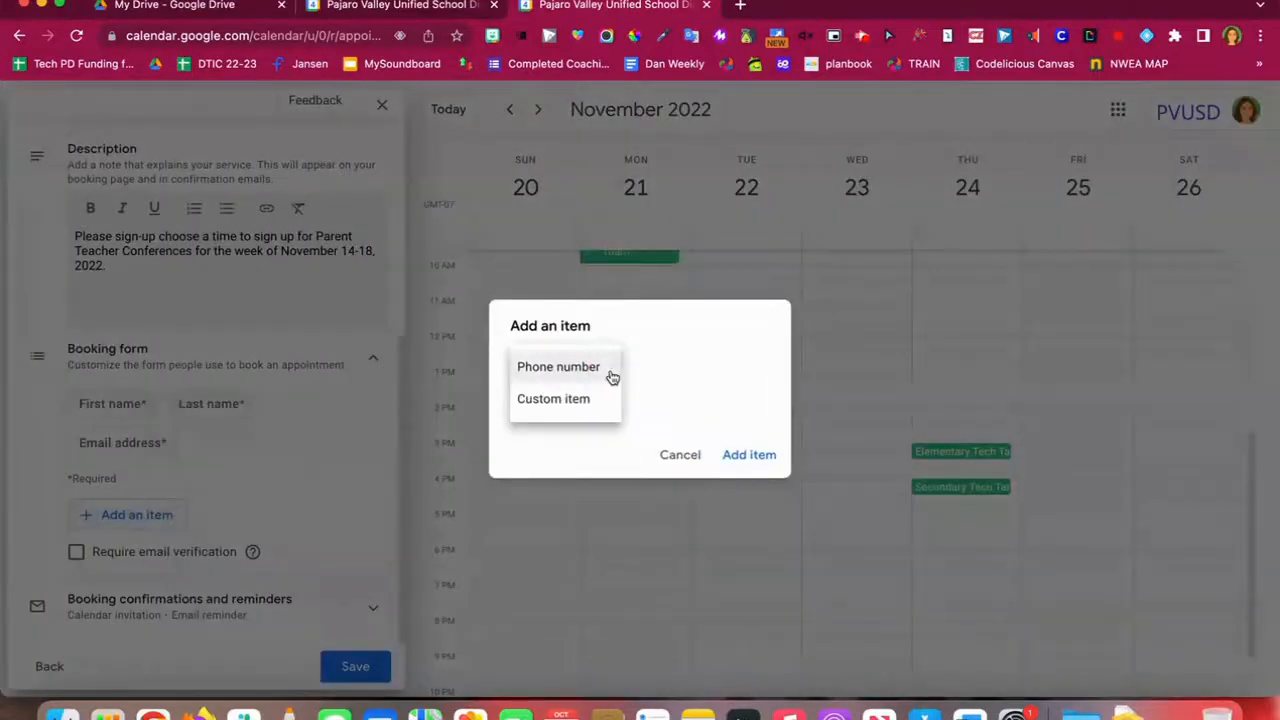
pyautogui.click(584, 368)
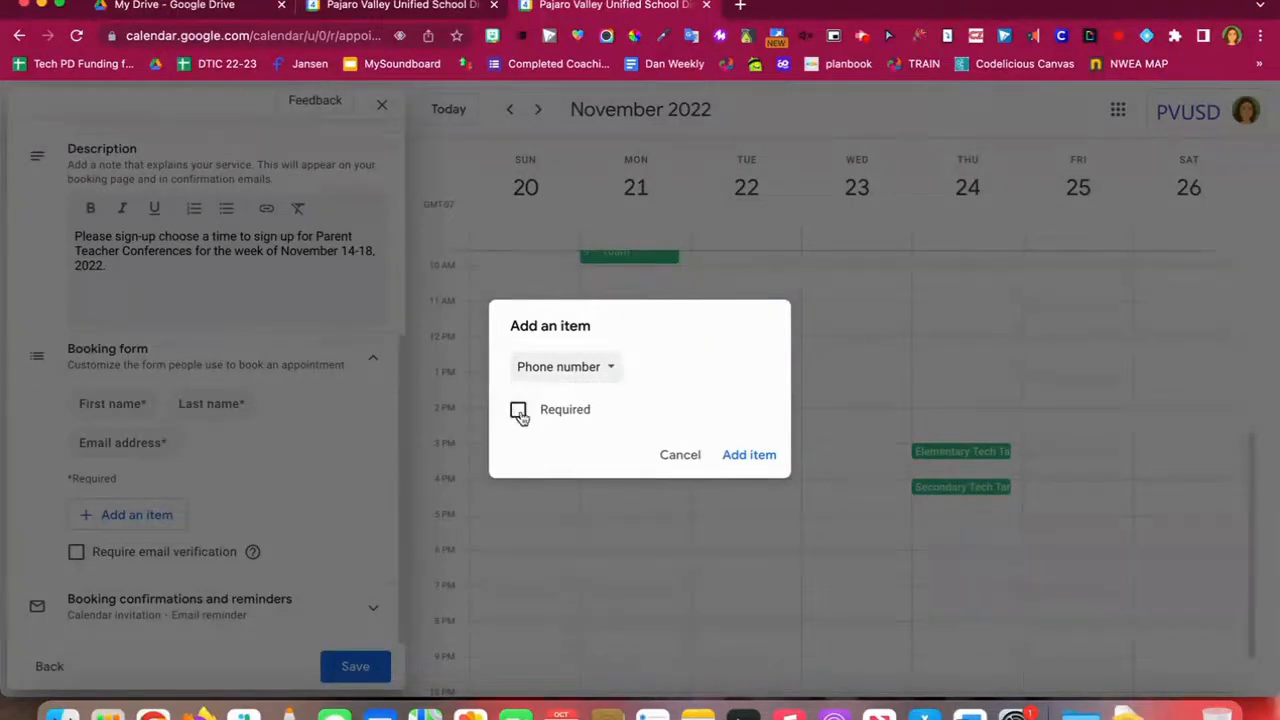
pyautogui.click(745, 455)
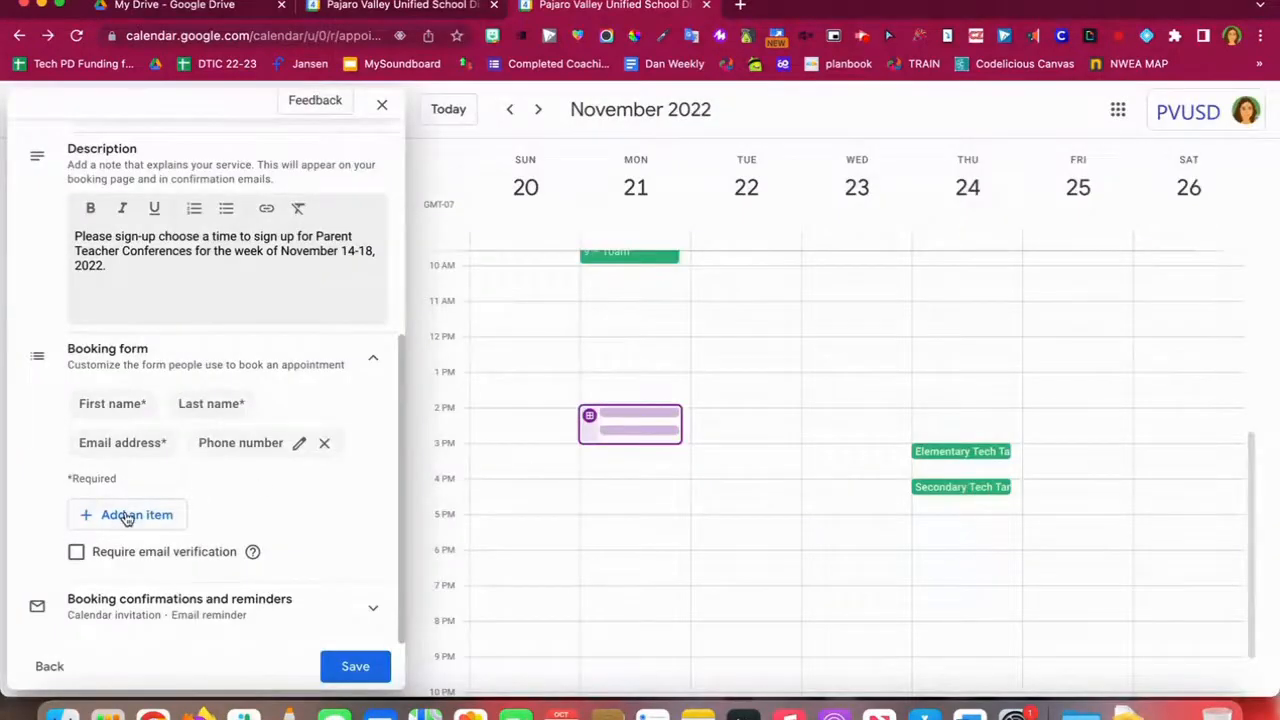
# Add a required custom item named "Name of student" to the booking form.
pyautogui.click(126, 516)
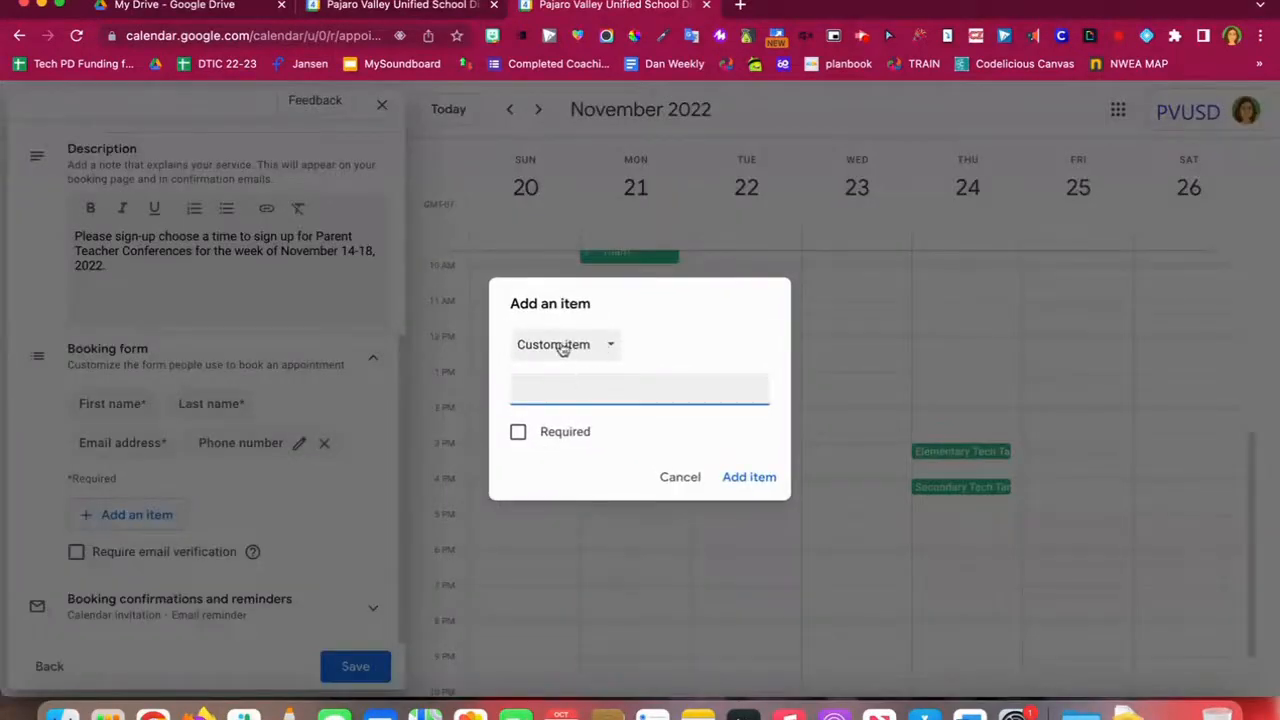
pyautogui.write('Name of student')
pyautogui.click(519, 436)
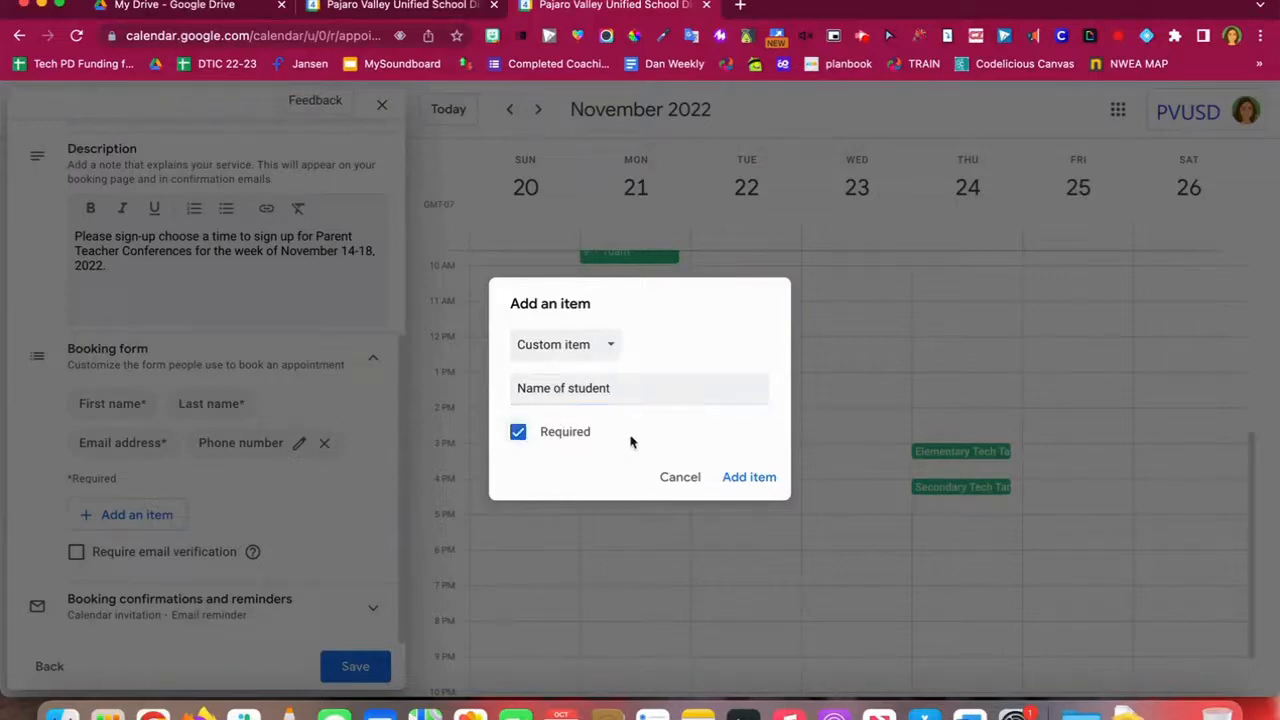
pyautogui.click(755, 477)
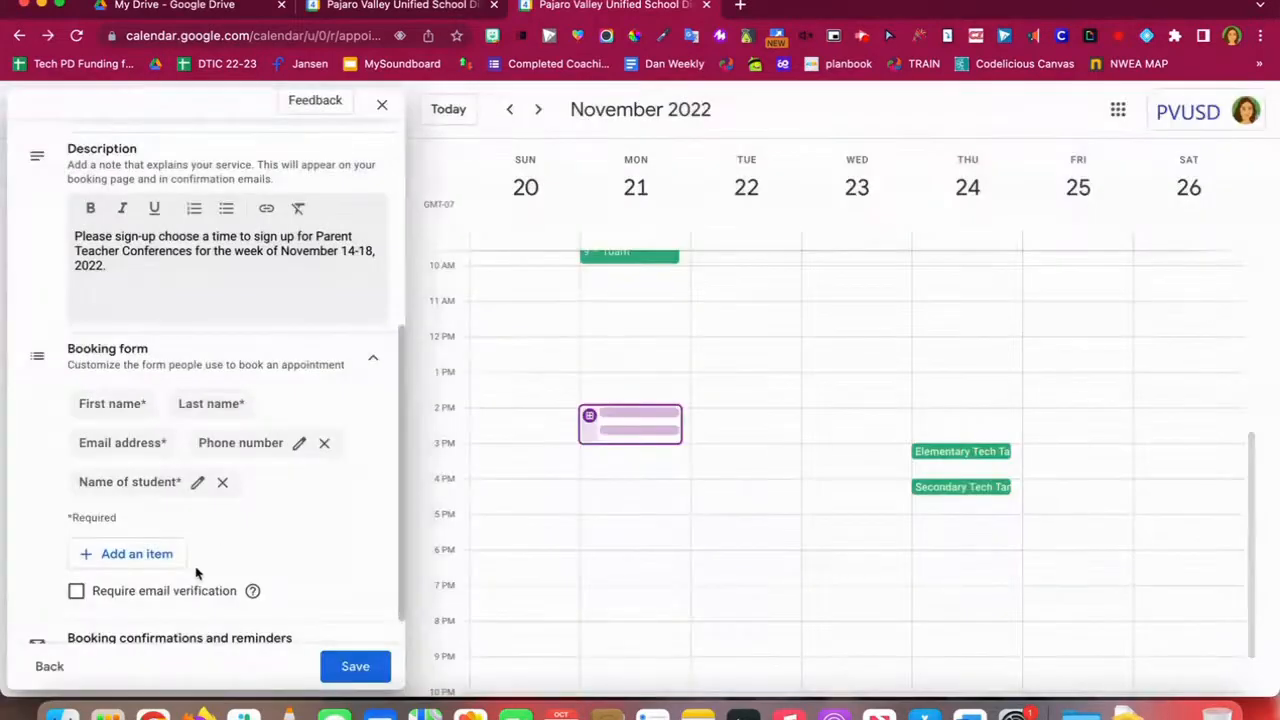
# Expand the booking confirmations and reminders settings and choose 1 day before for the email reminder.
pyautogui.scroll(-1, 257, 551)
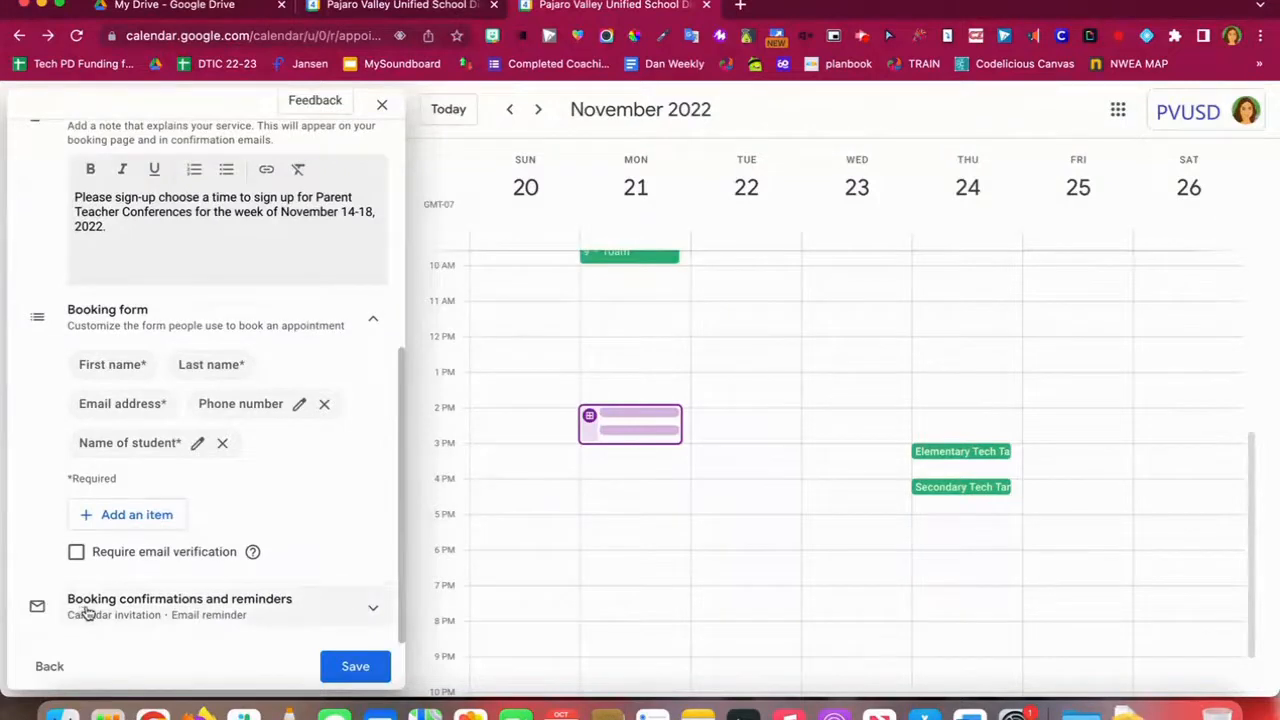
pyautogui.click(371, 609)
pyautogui.scroll(-4, 320, 537)
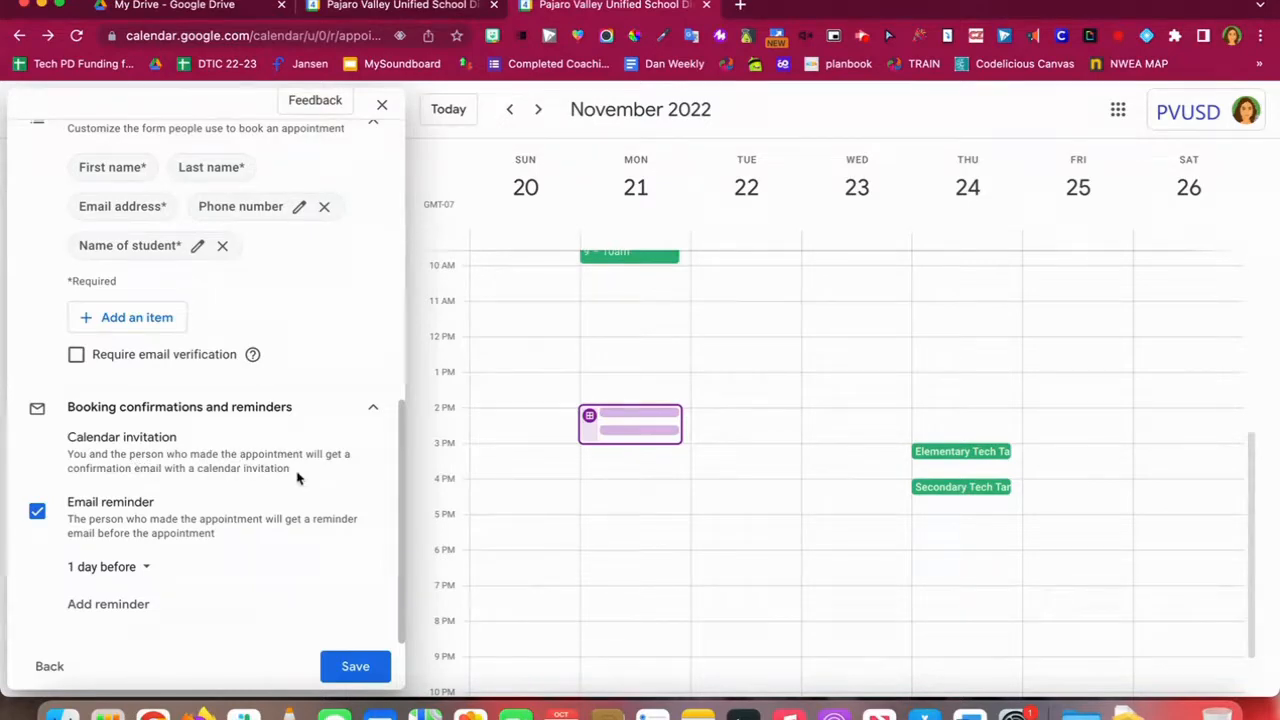
pyautogui.click(146, 571)
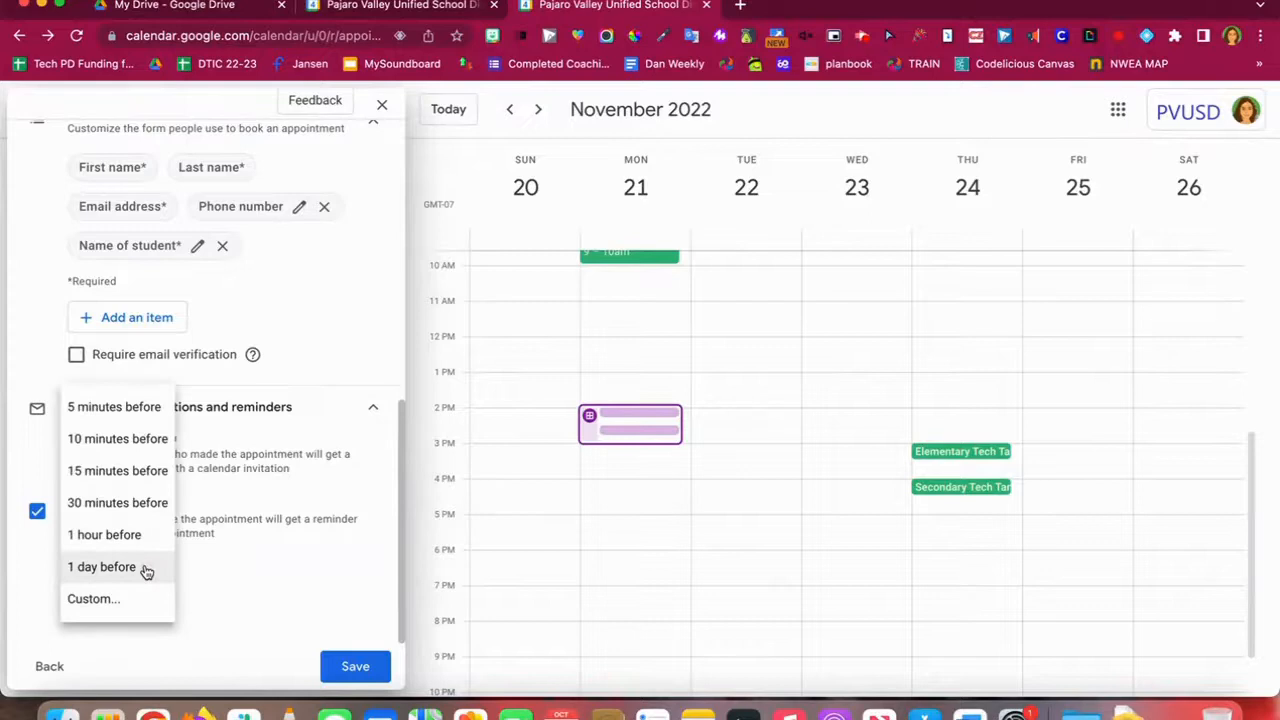
pyautogui.click(92, 567)
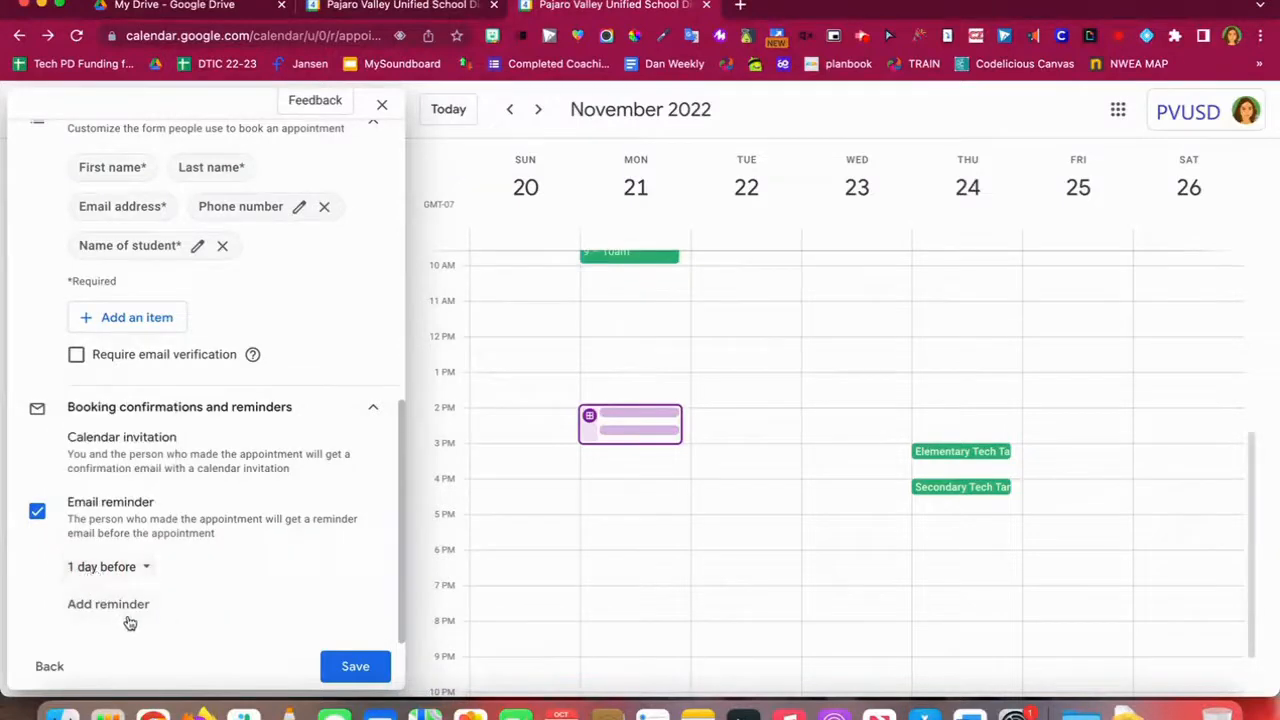
# Add a second email reminder with a custom time of 1 week before the appointment.
pyautogui.click(141, 605)
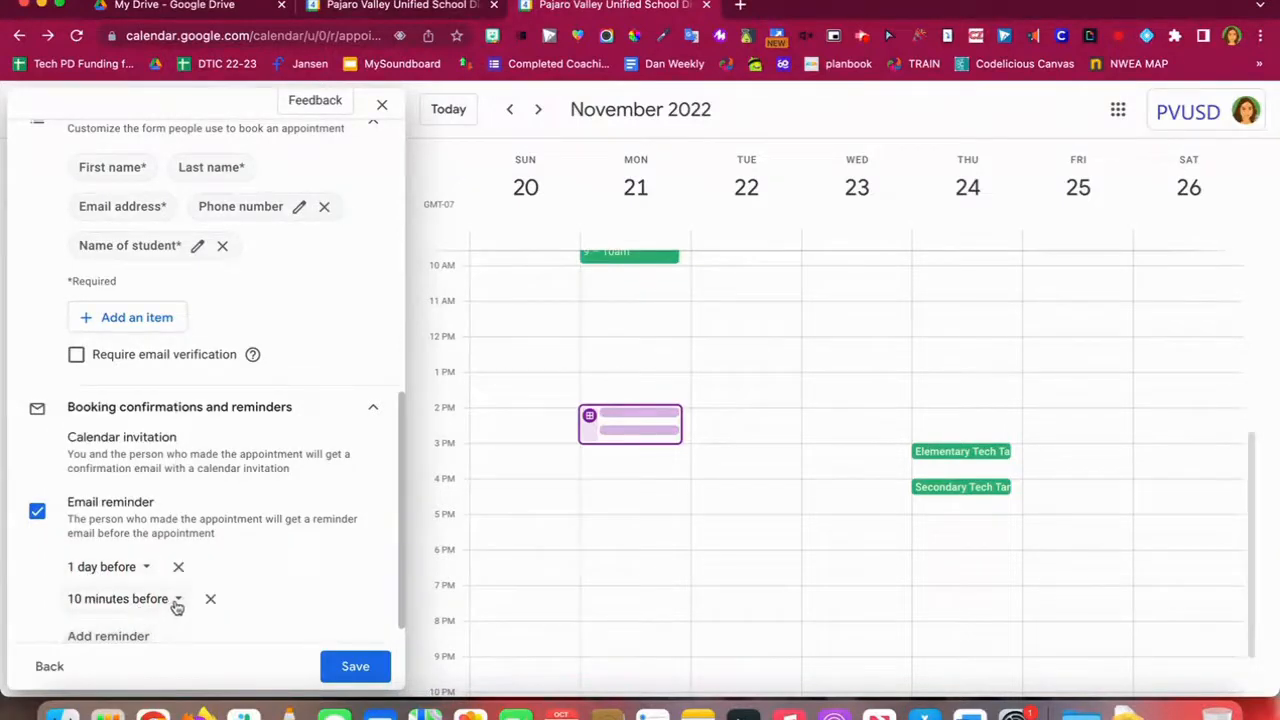
pyautogui.click(177, 603)
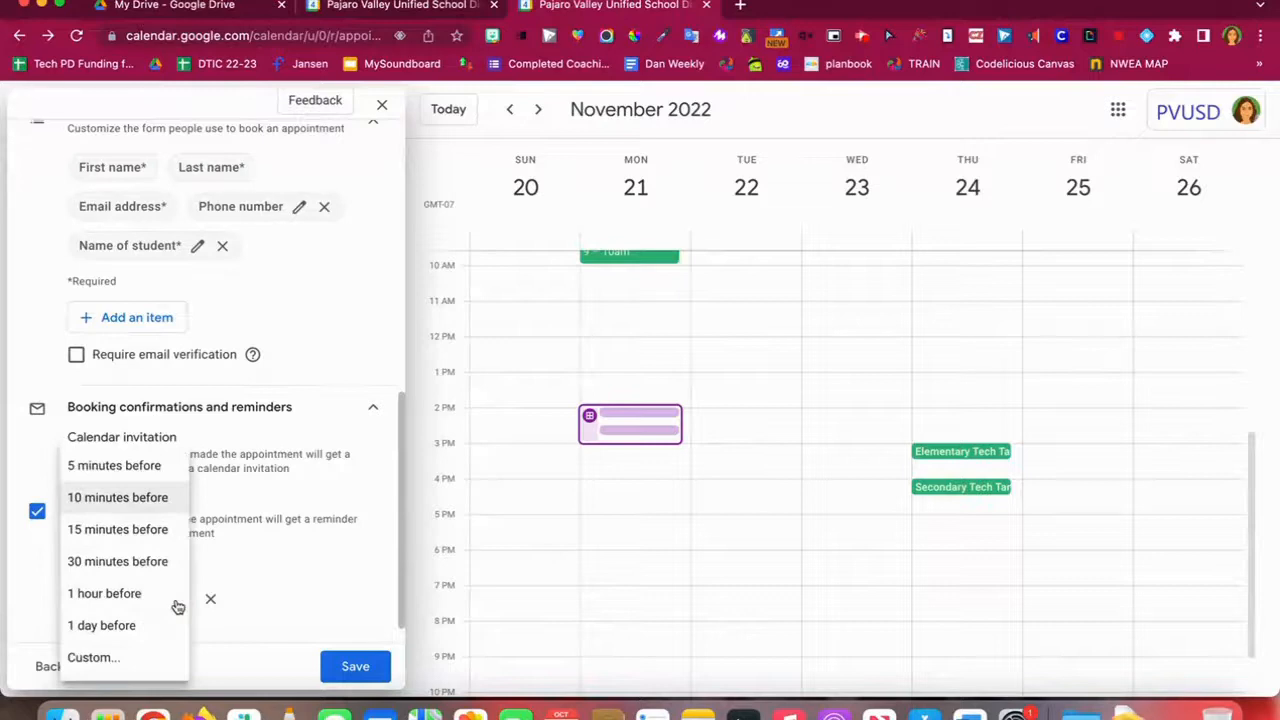
pyautogui.click(106, 661)
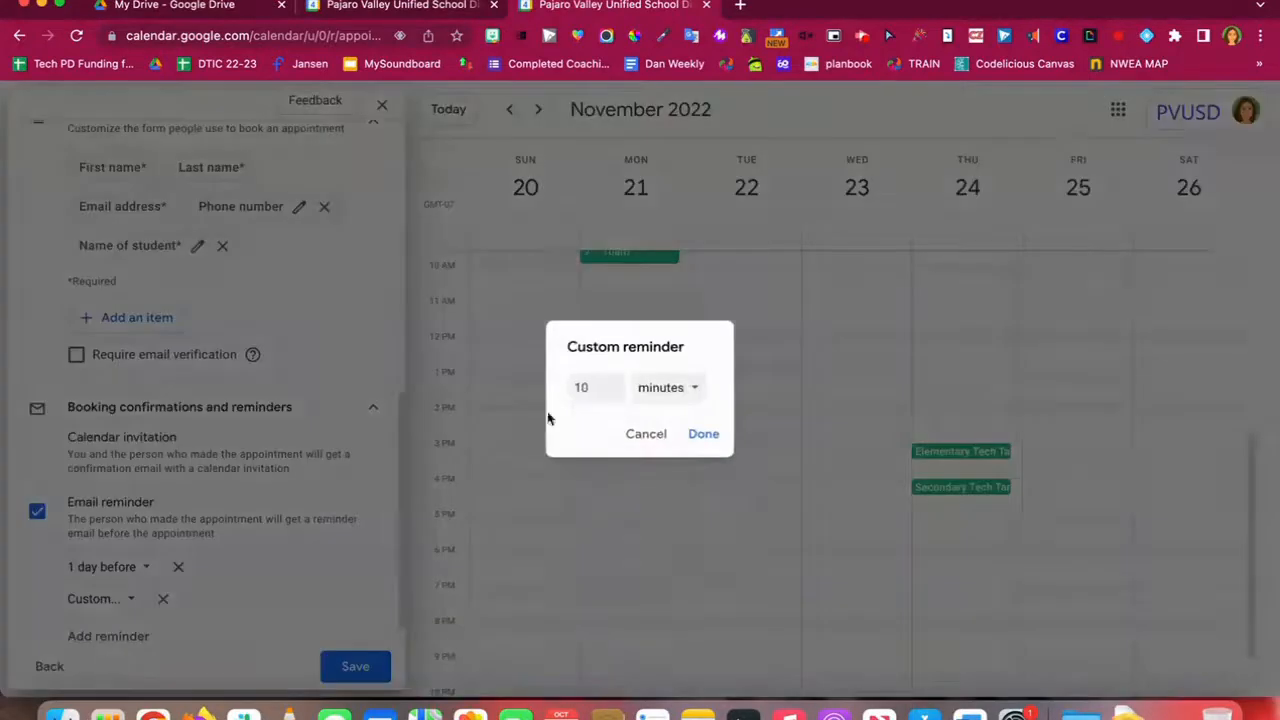
pyautogui.doubleClick(585, 388)
pyautogui.write('1')
pyautogui.click(679, 390)
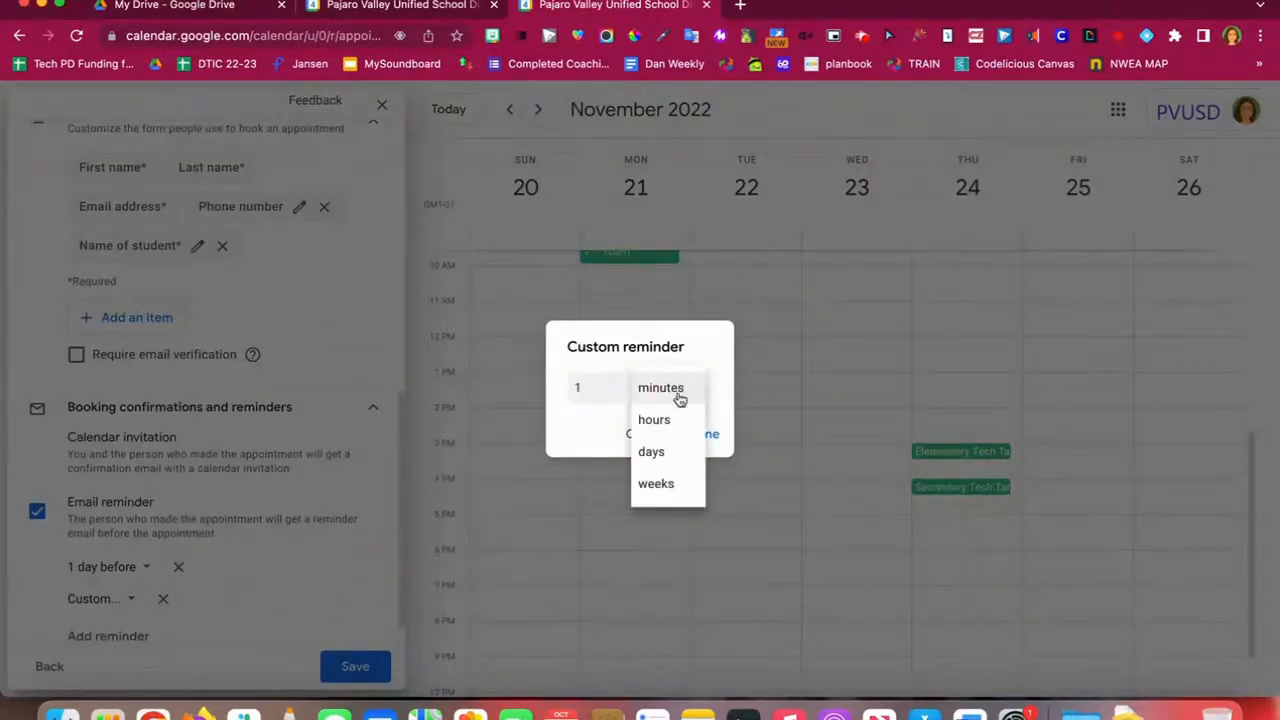
pyautogui.click(676, 485)
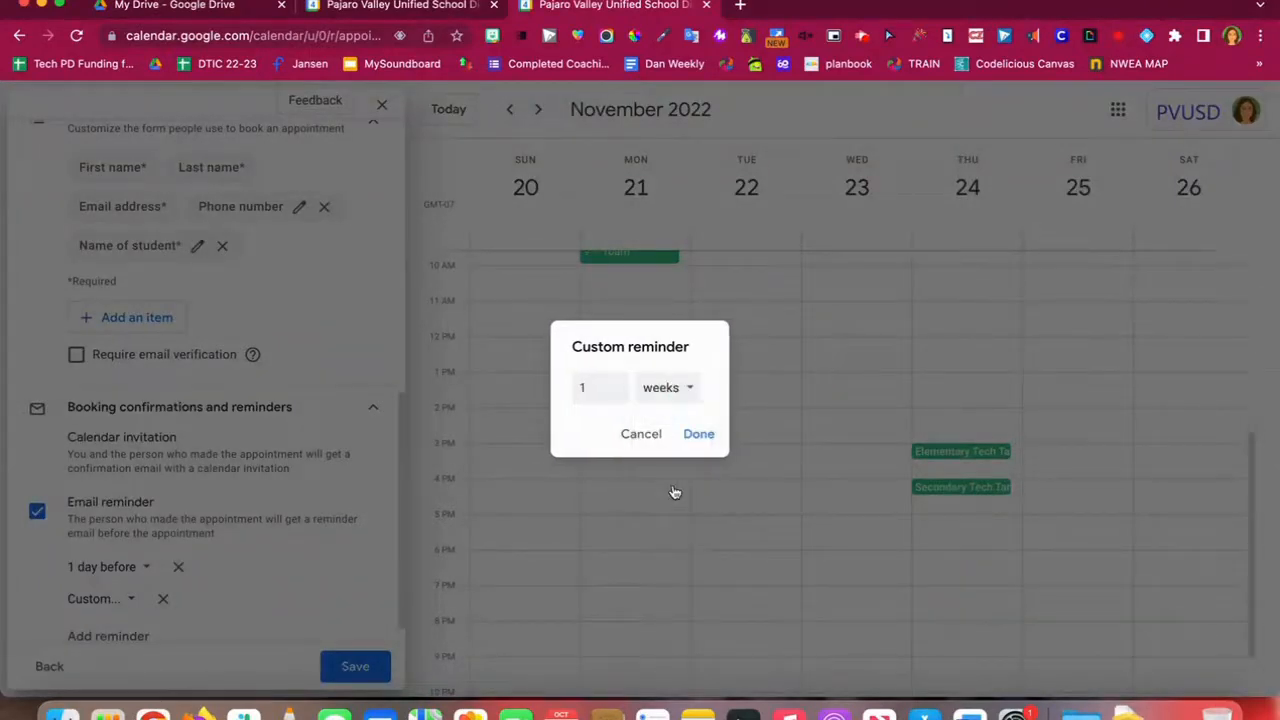
pyautogui.click(698, 438)
# Save the Parent Teacher Conferences appointment schedule and close its summary.
pyautogui.scroll(-1, 192, 547)
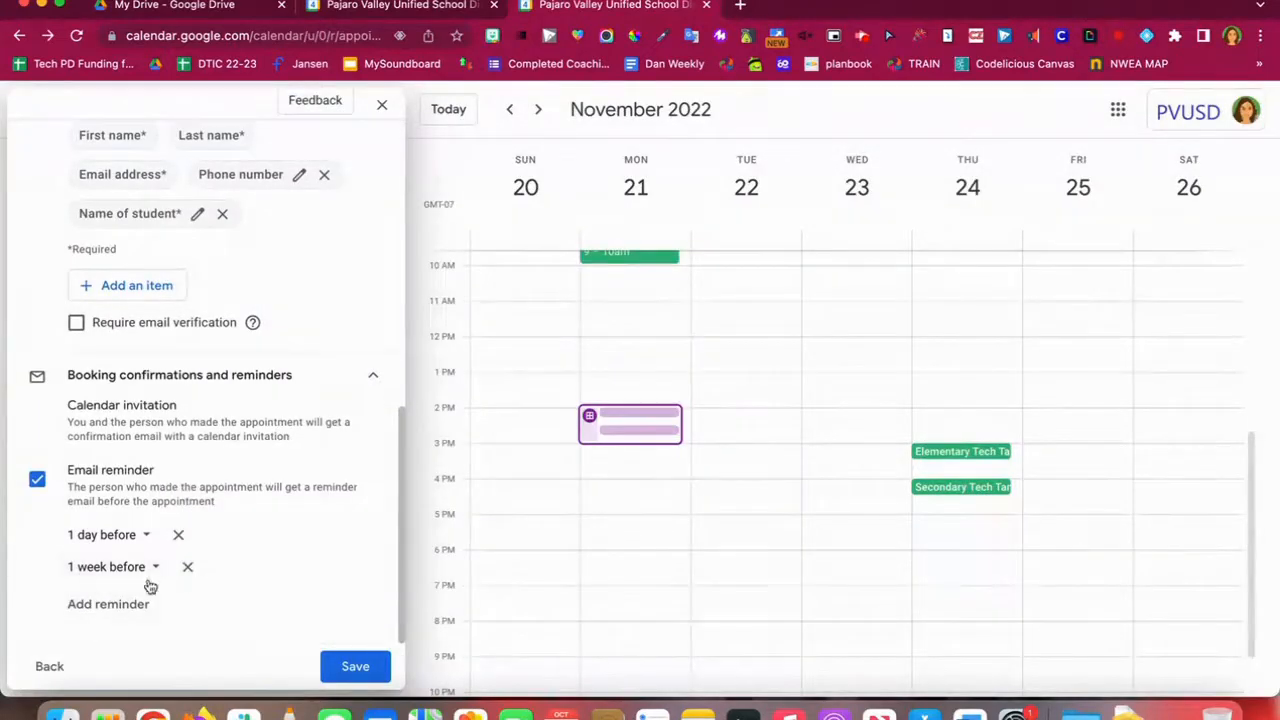
pyautogui.click(355, 668)
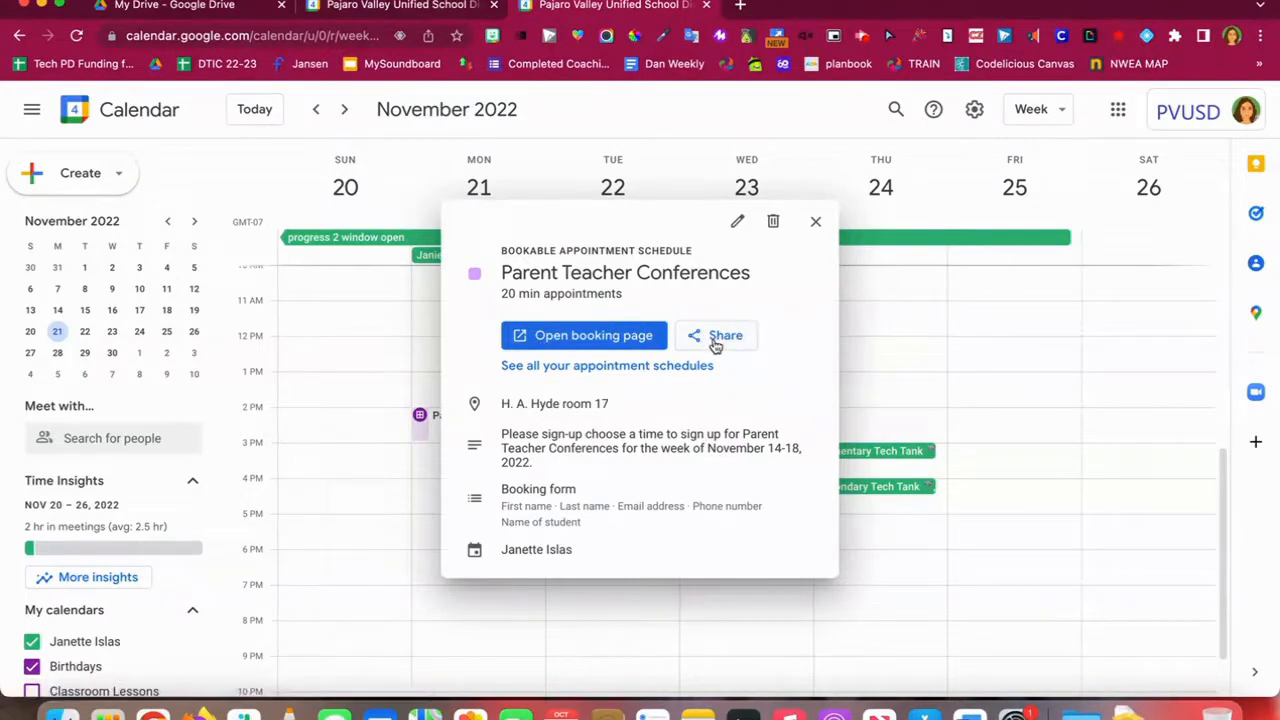
pyautogui.click(815, 222)
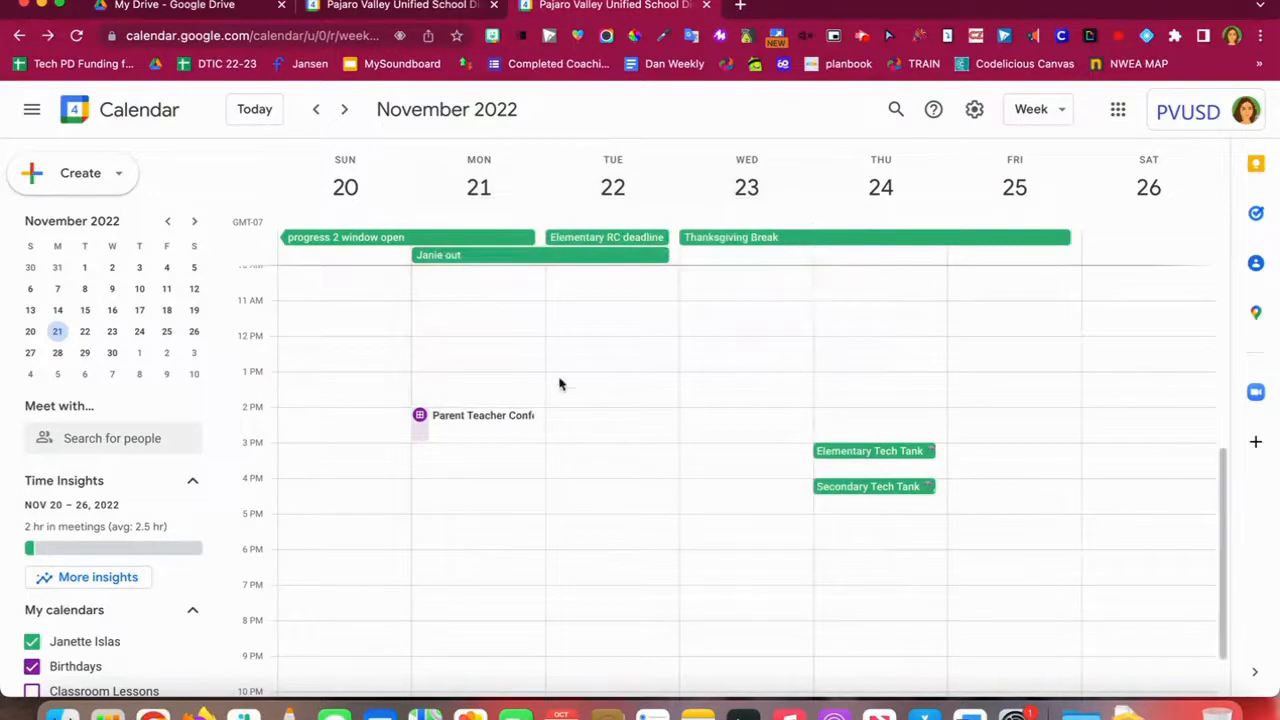
# Go to the week of November 13–19, open Monday's Parent Teacher Conferences schedule, and copy its single booking page link from the sharing options.
pyautogui.click(317, 110)
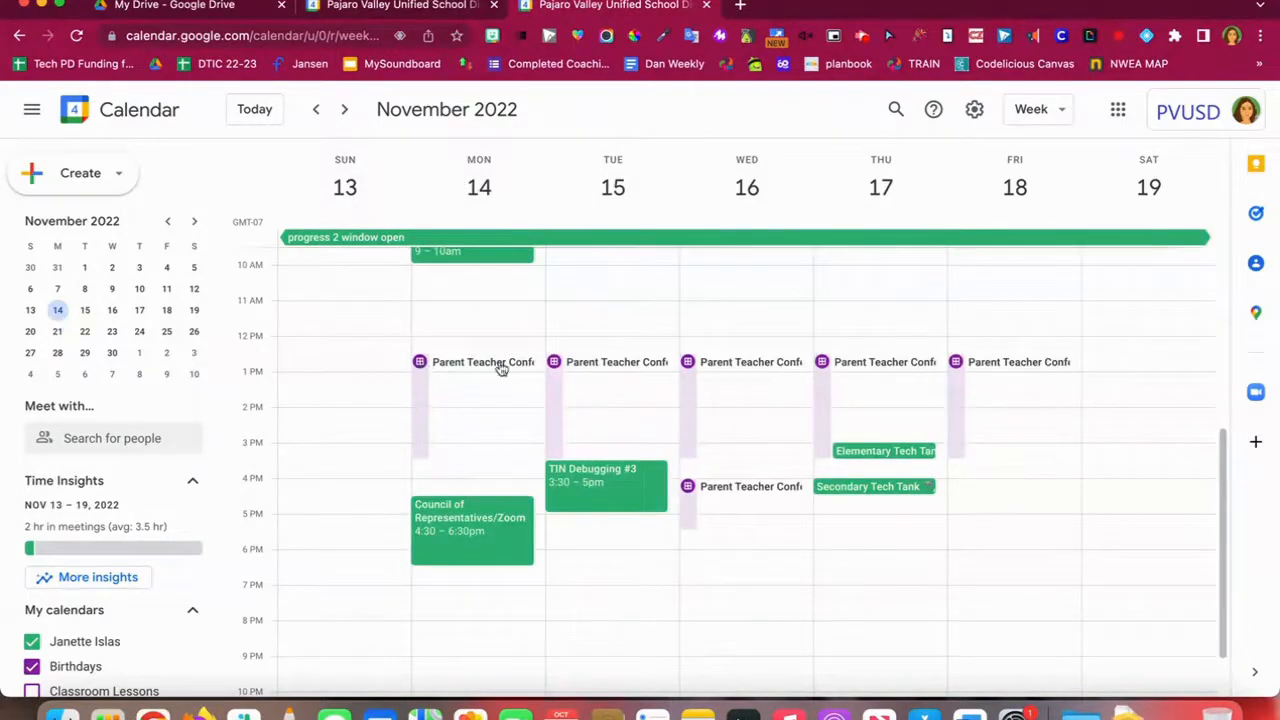
pyautogui.click(423, 368)
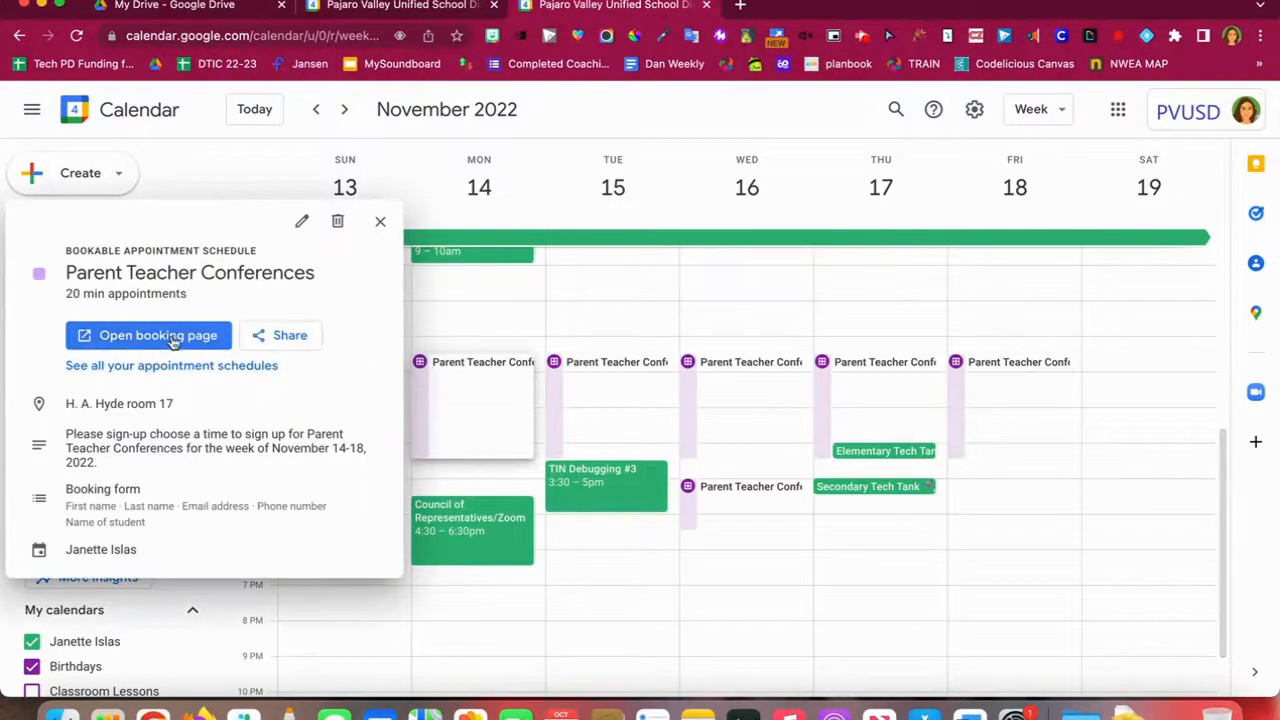
pyautogui.click(283, 340)
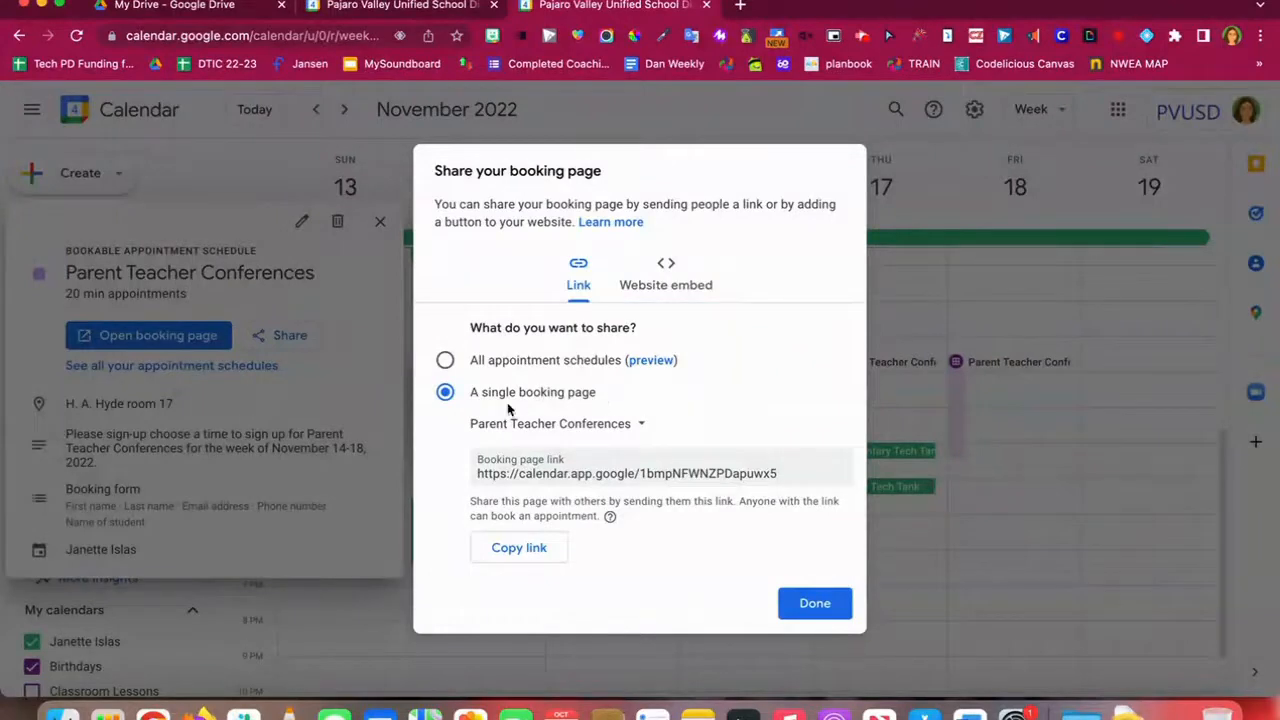
pyautogui.click(512, 556)
pyautogui.click(827, 611)
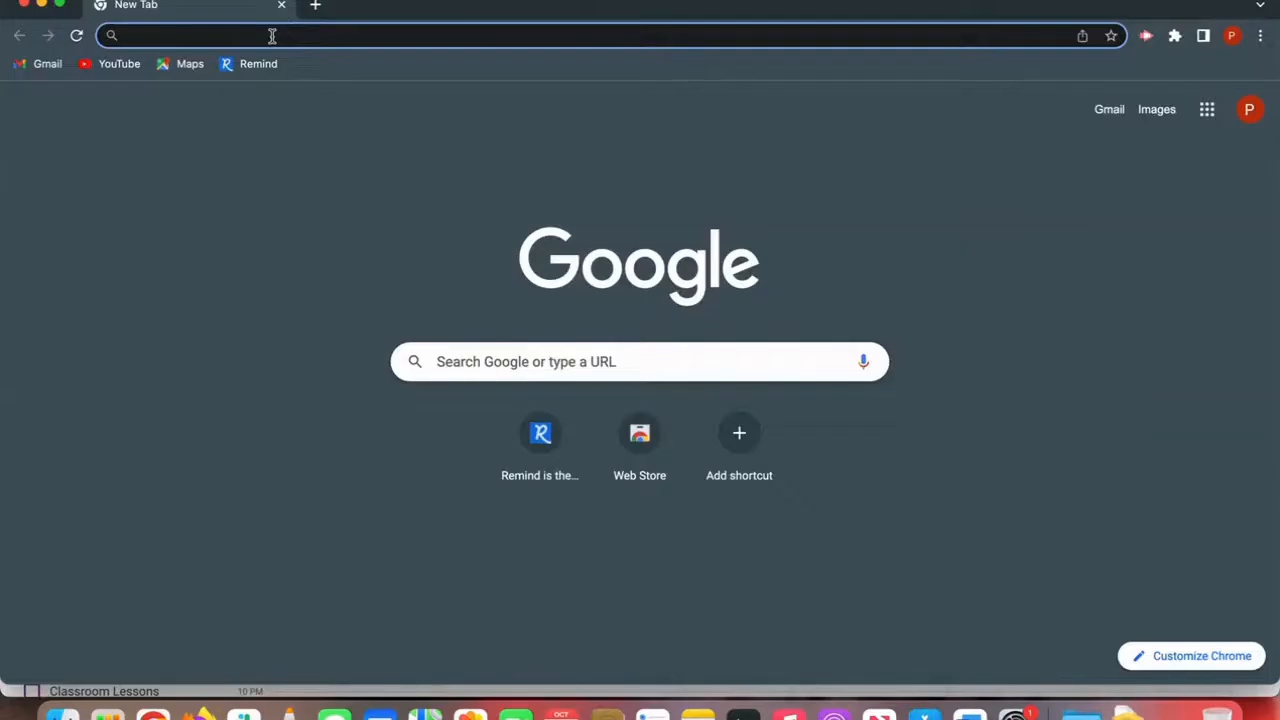
# Load the copied booking page link in the new browser window and show the appointment times for the week starting November 14, 2022.
pyautogui.press('super+v')
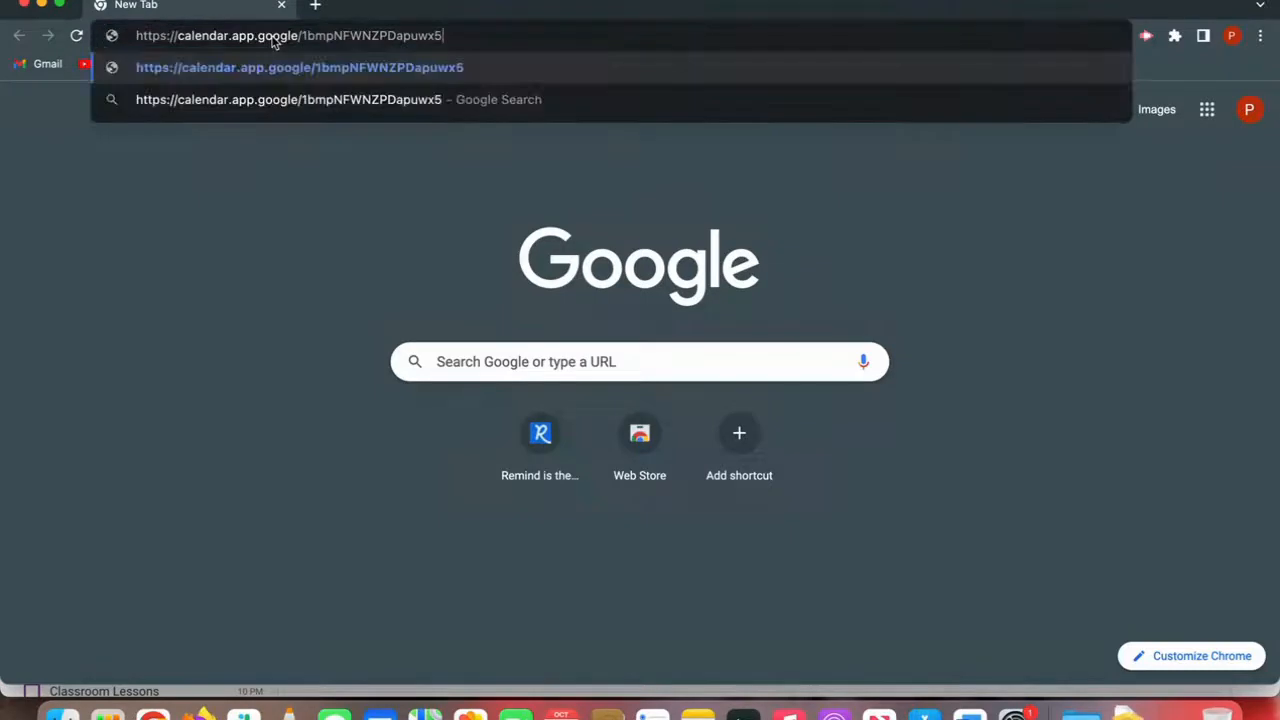
pyautogui.press('Return')
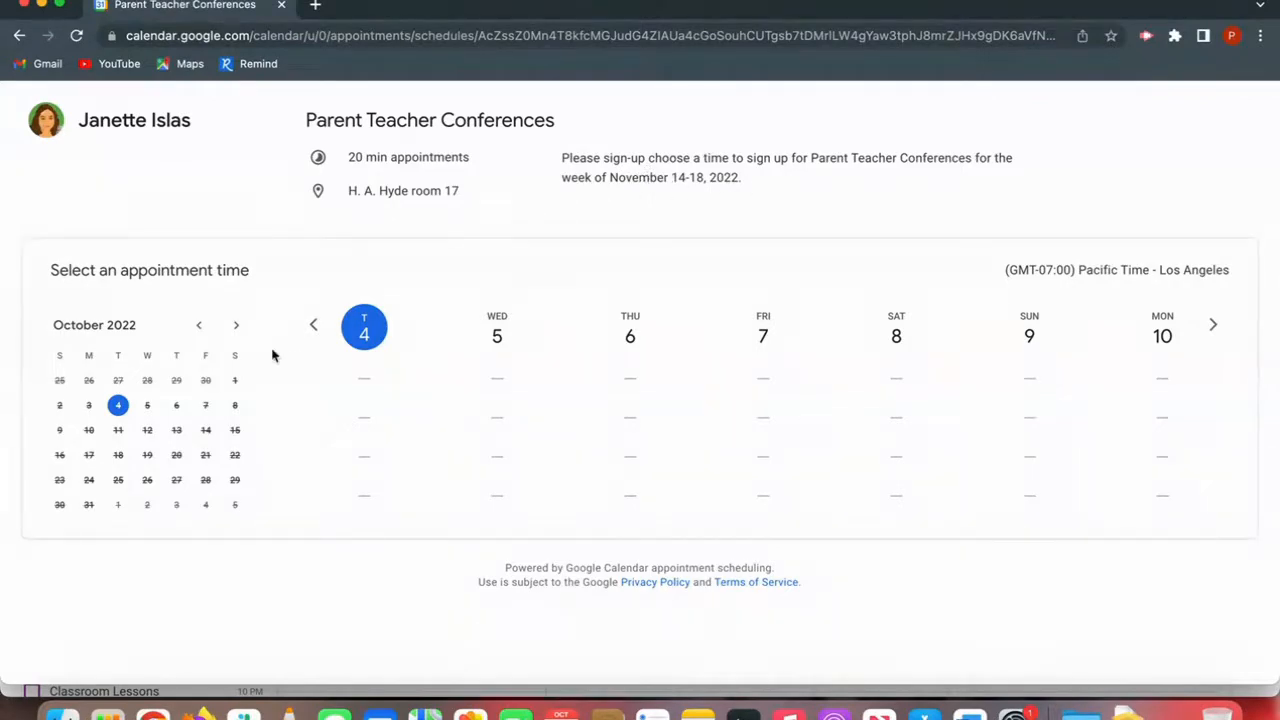
pyautogui.click(235, 328)
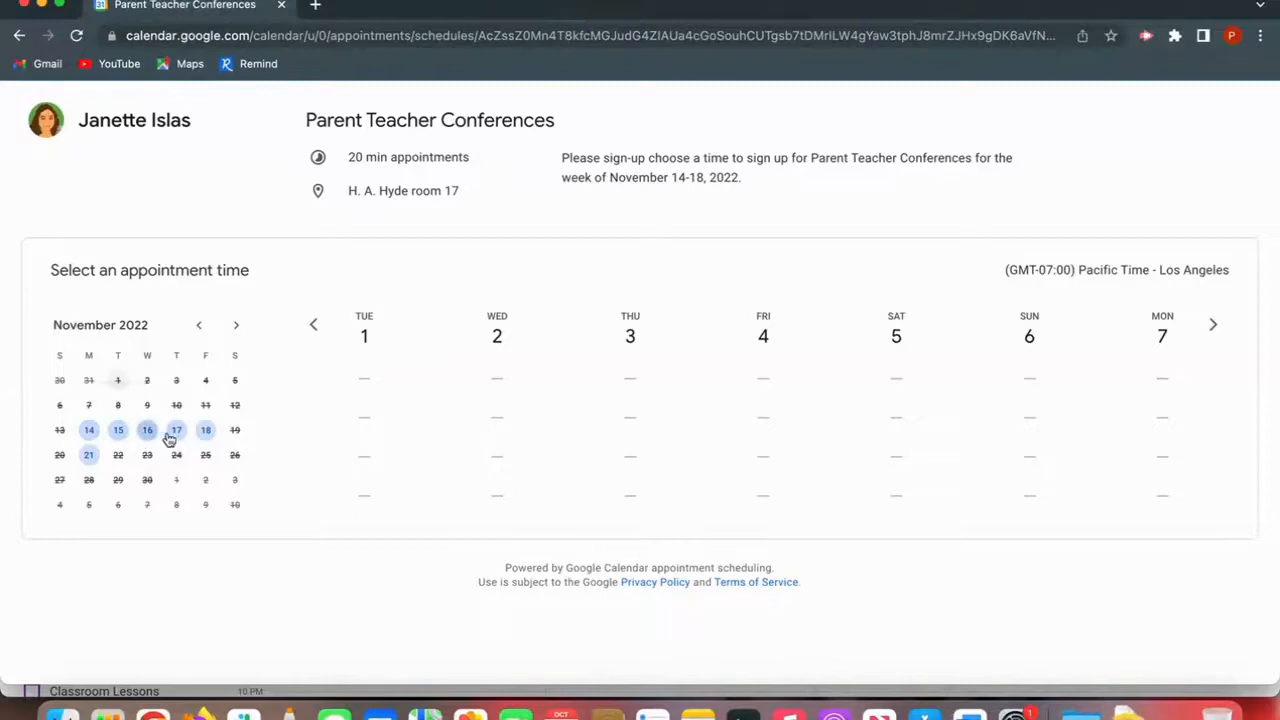
pyautogui.click(89, 432)
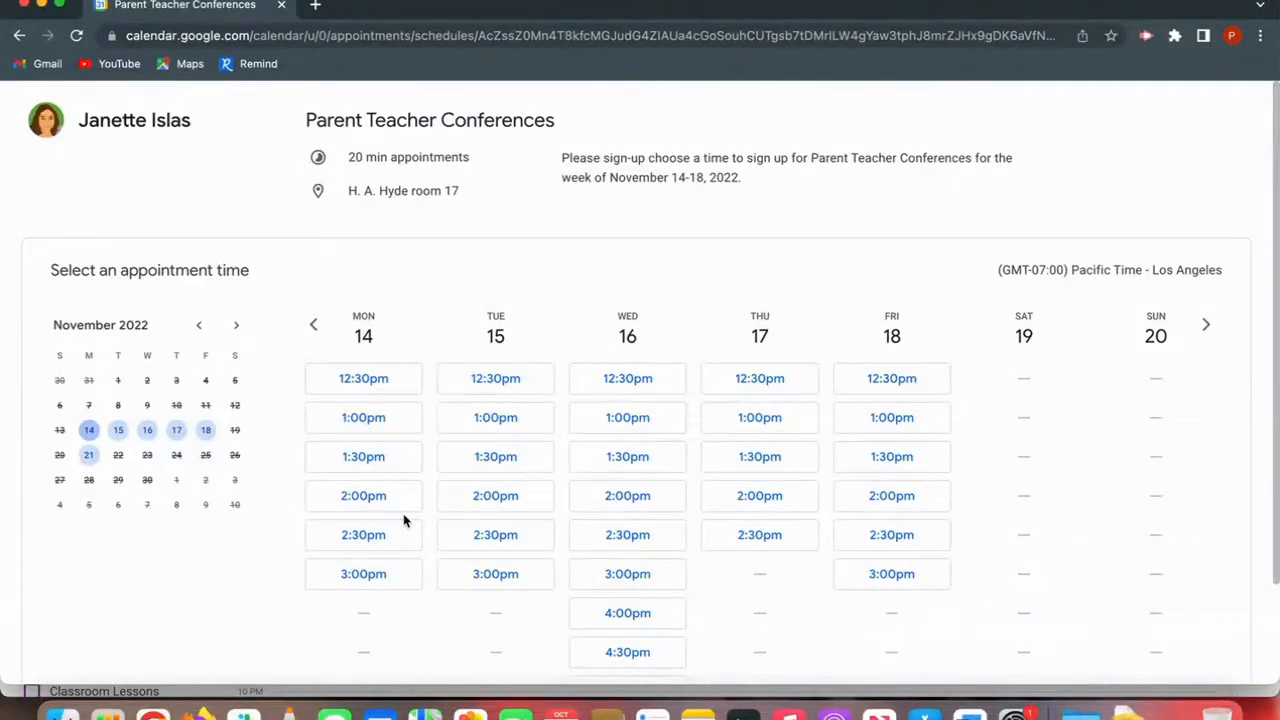
# Book the Monday, November 14 12:30pm conference slot, filling in the phone number and the student's name, and close the confirmation.
pyautogui.click(356, 387)
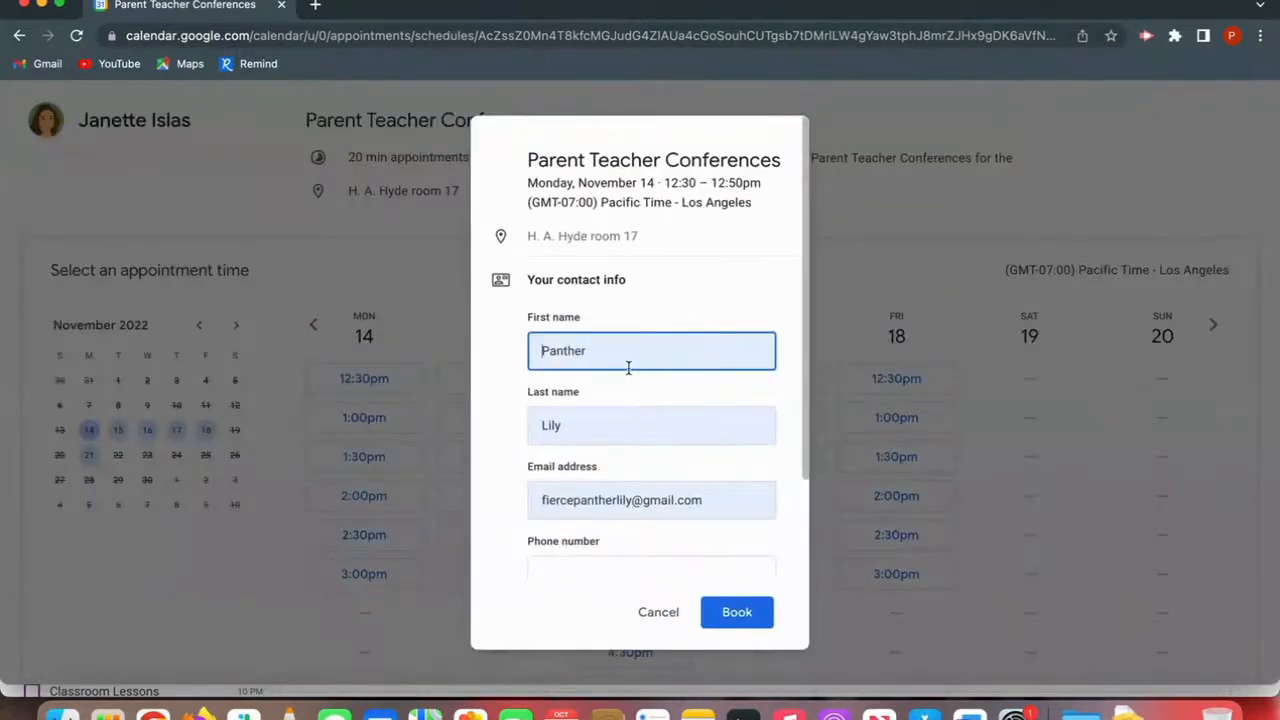
pyautogui.scroll(-3, 593, 430)
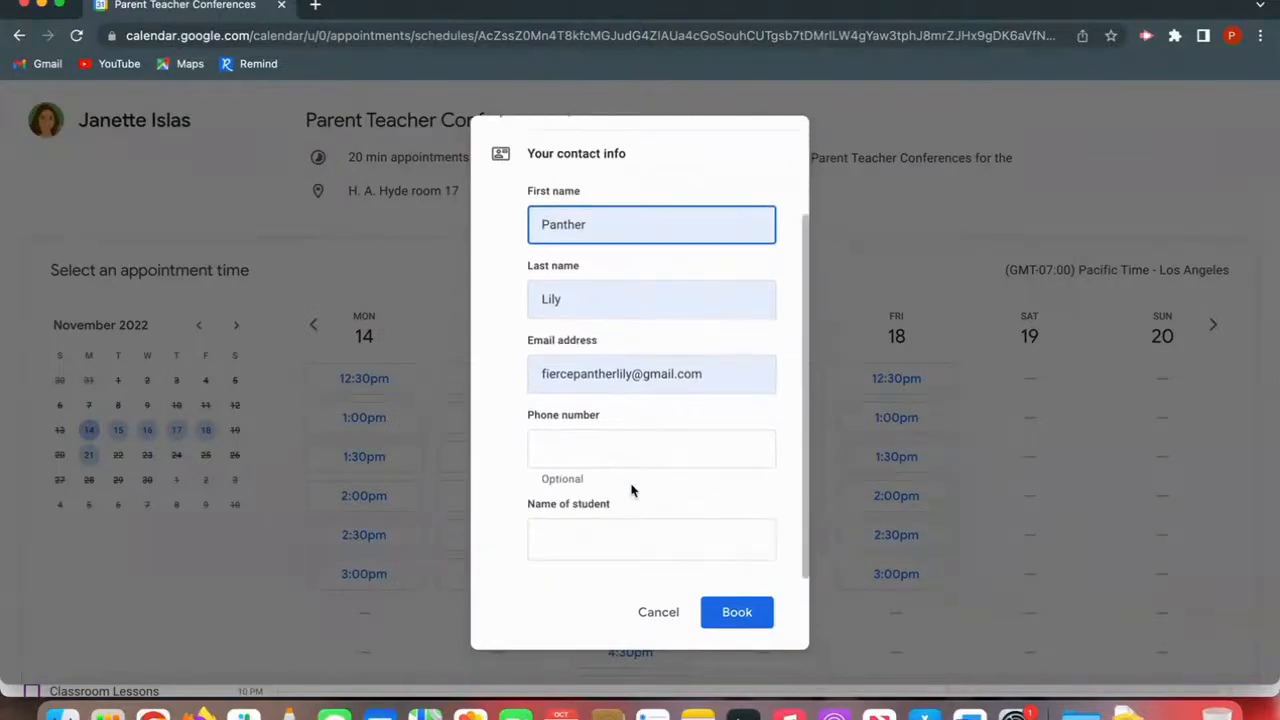
pyautogui.click(577, 452)
pyautogui.write('555-5555')
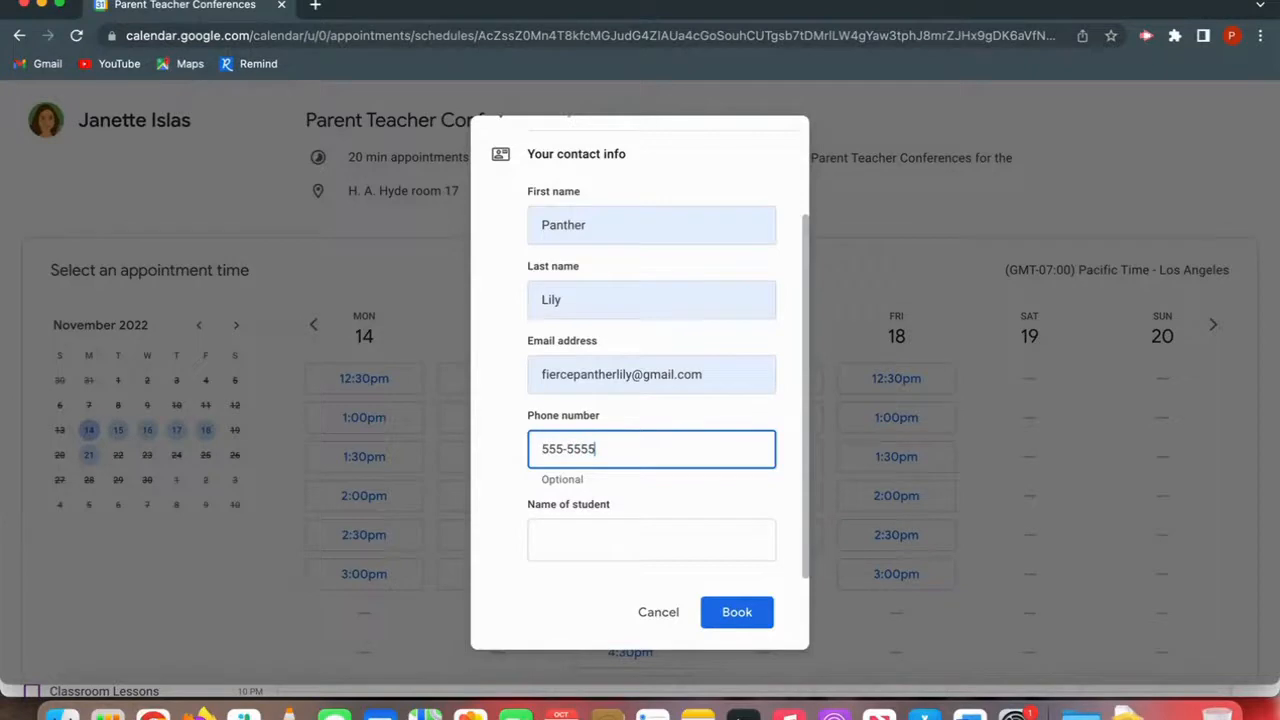
pyautogui.click(600, 540)
pyautogui.write('Daniel')
pyautogui.click(740, 614)
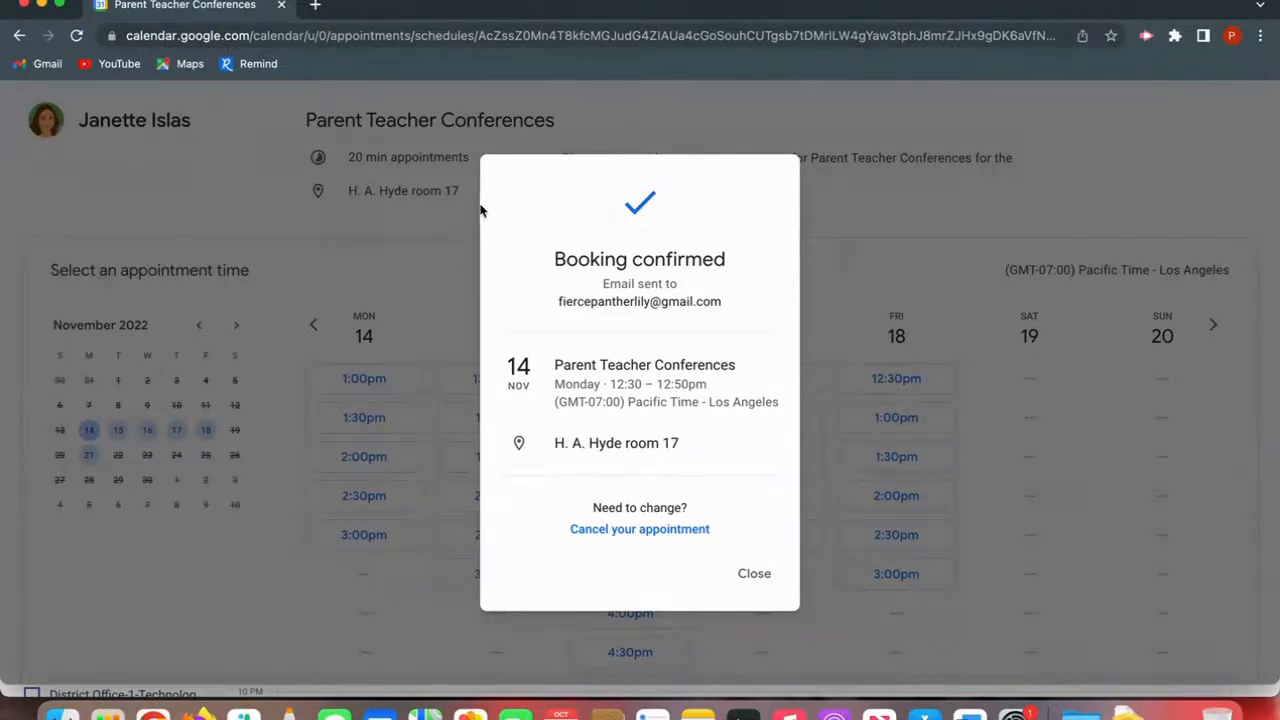
pyautogui.click(754, 578)
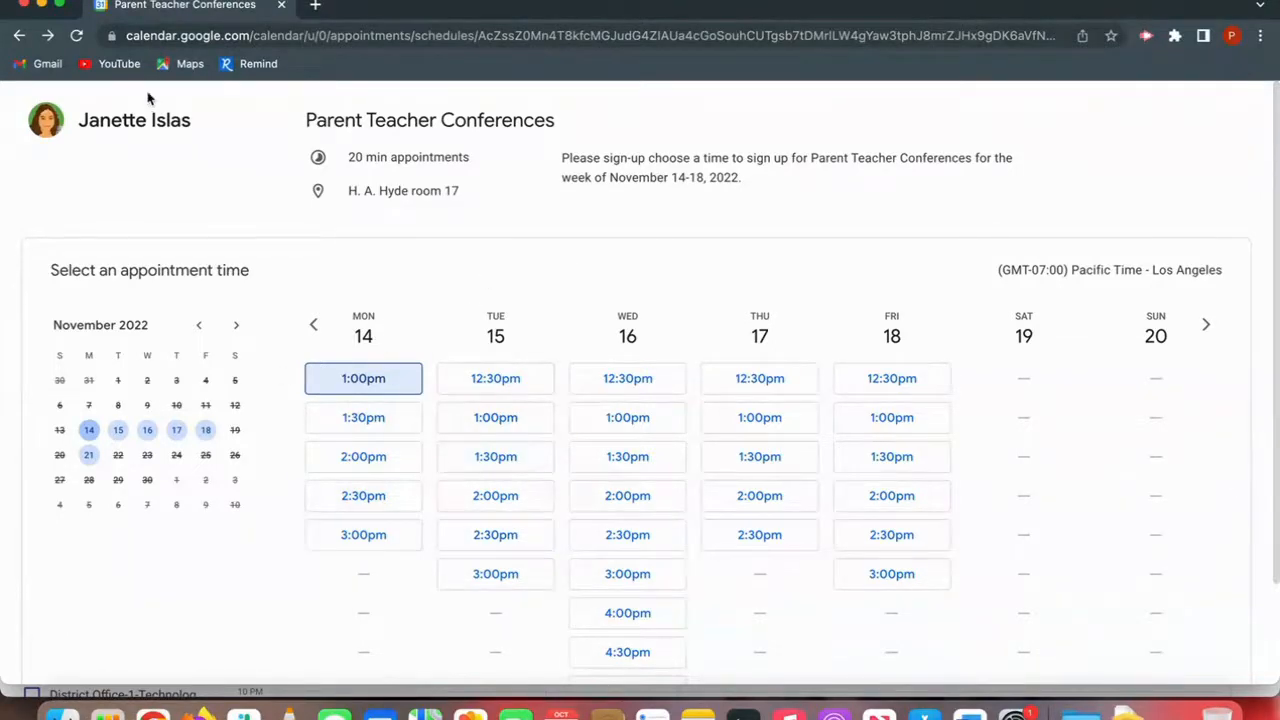
# Return to the teacher's calendar, review the details of Monday's booked 12:30pm conference appointment, and close them.
pyautogui.click(25, 8)
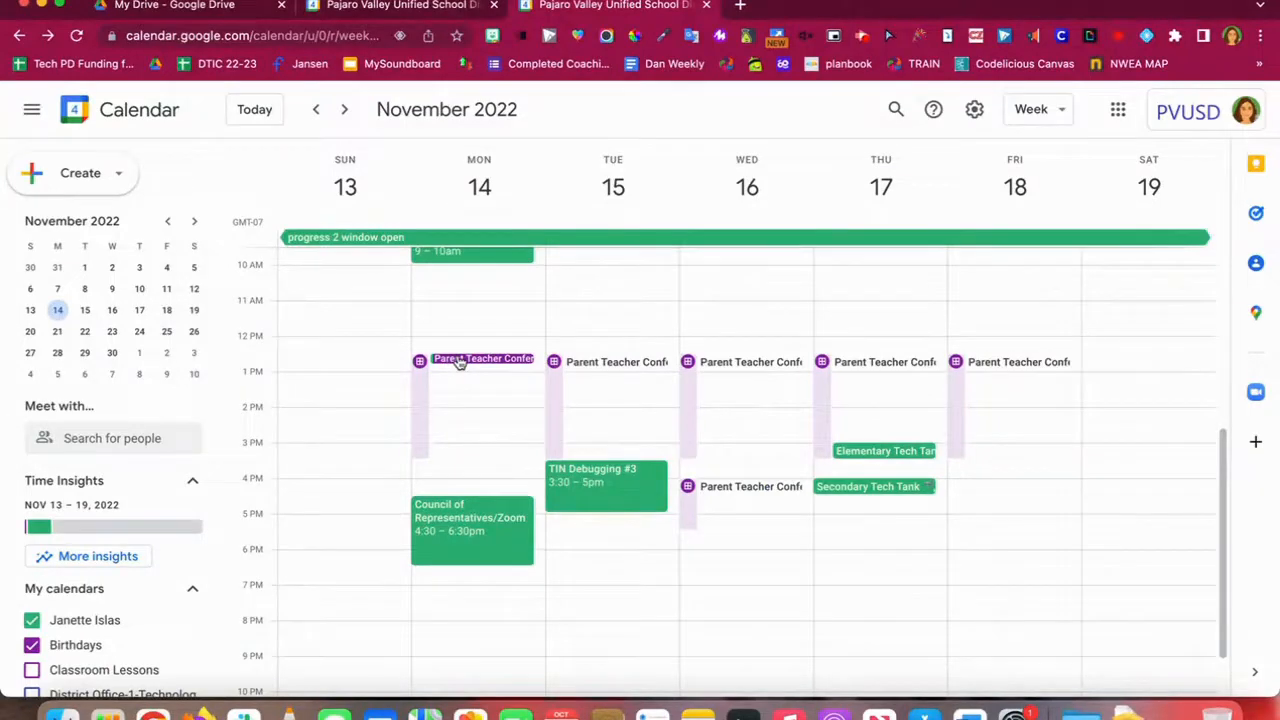
pyautogui.click(499, 362)
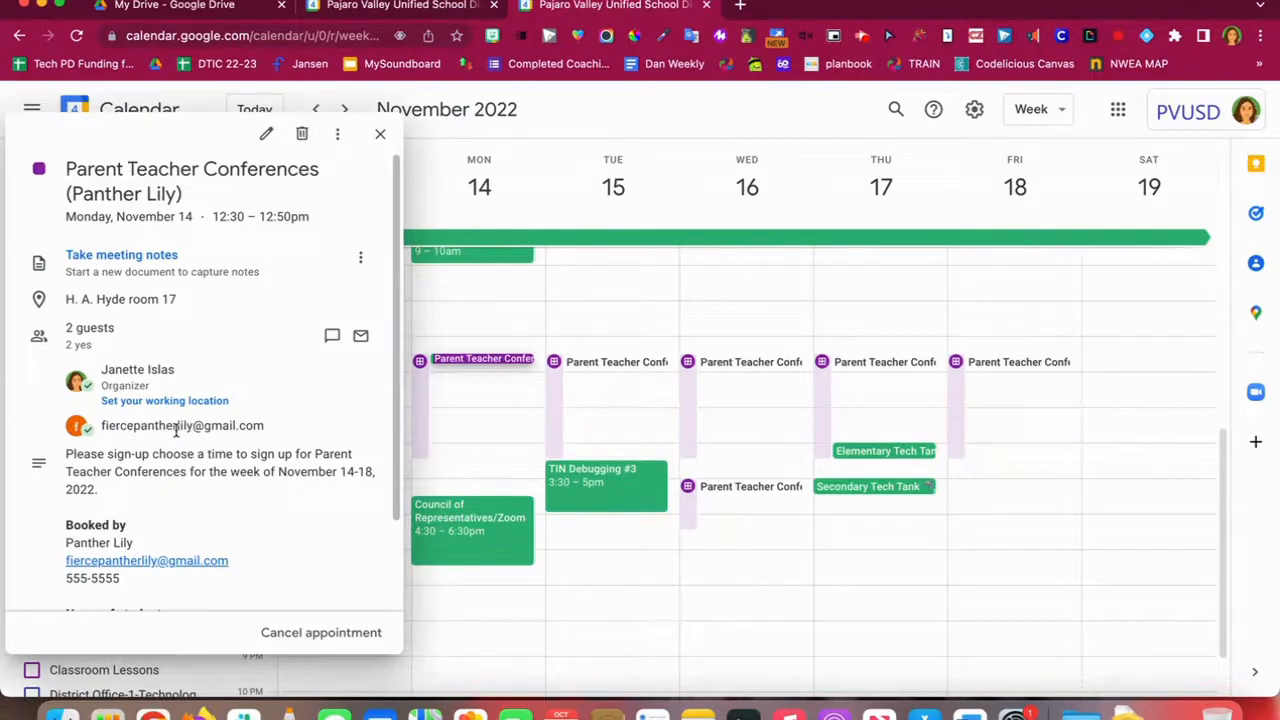
pyautogui.scroll(-2, 177, 450)
pyautogui.scroll(2, 168, 384)
pyautogui.click(483, 299)
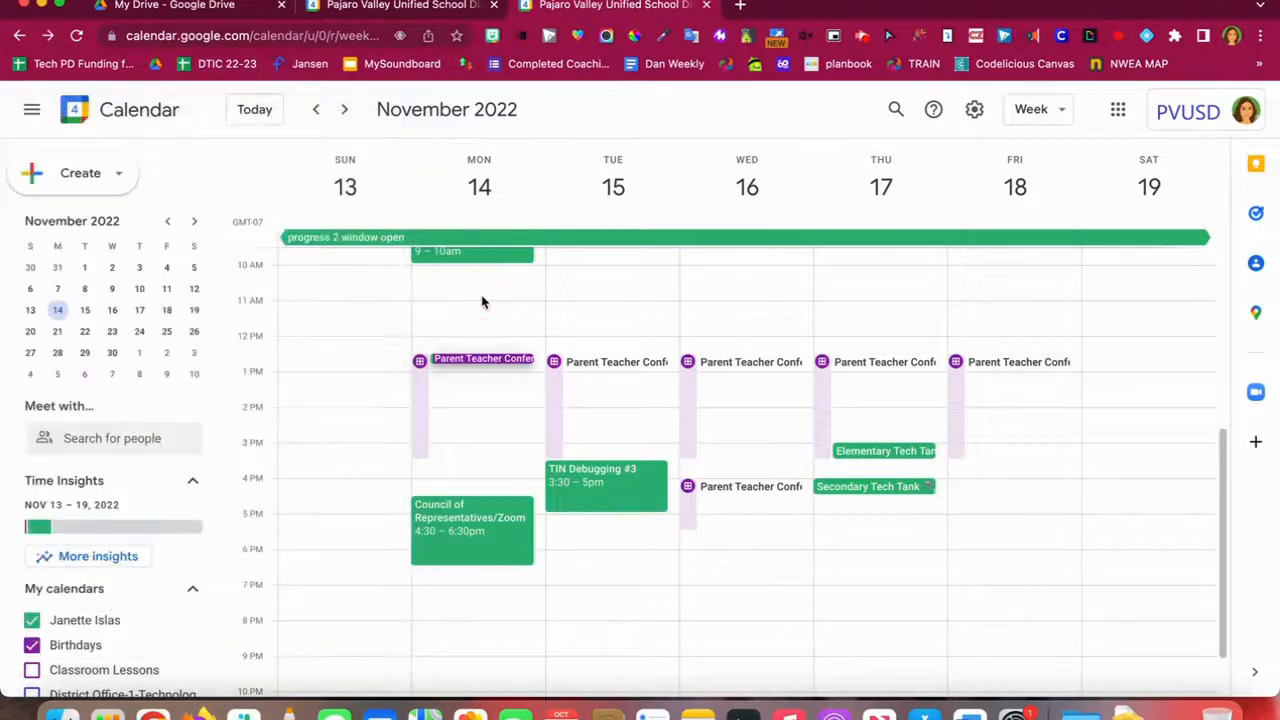
# Open the Parent Teacher Conferences schedule for editing, review its availability and scheduling window settings, and close the editor without changes.
pyautogui.click(421, 366)
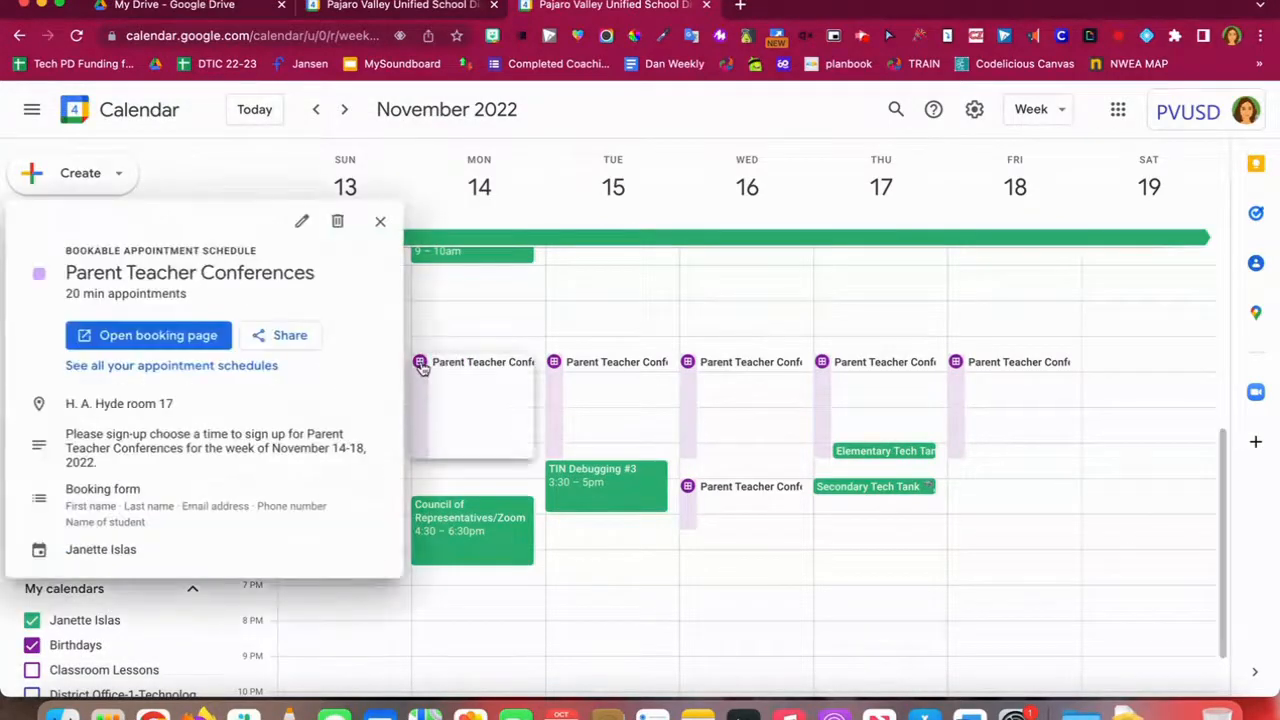
pyautogui.click(303, 224)
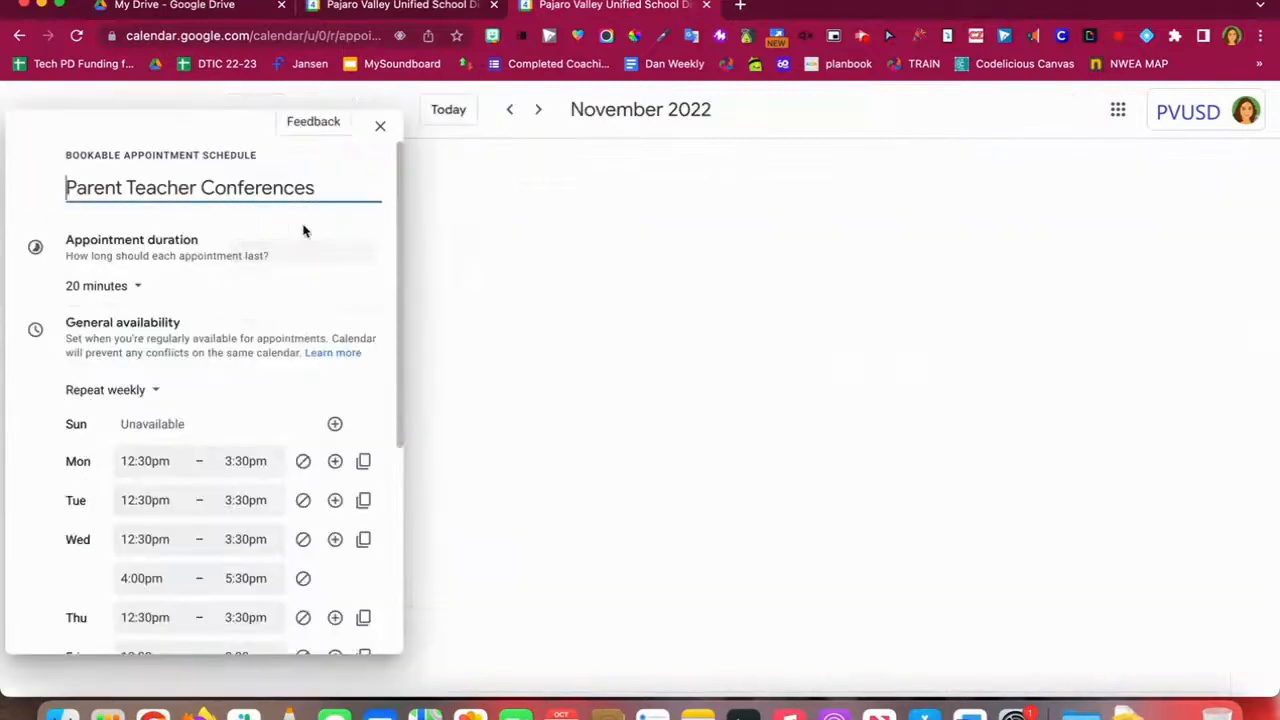
pyautogui.scroll(-3, 330, 517)
pyautogui.scroll(-4, 323, 517)
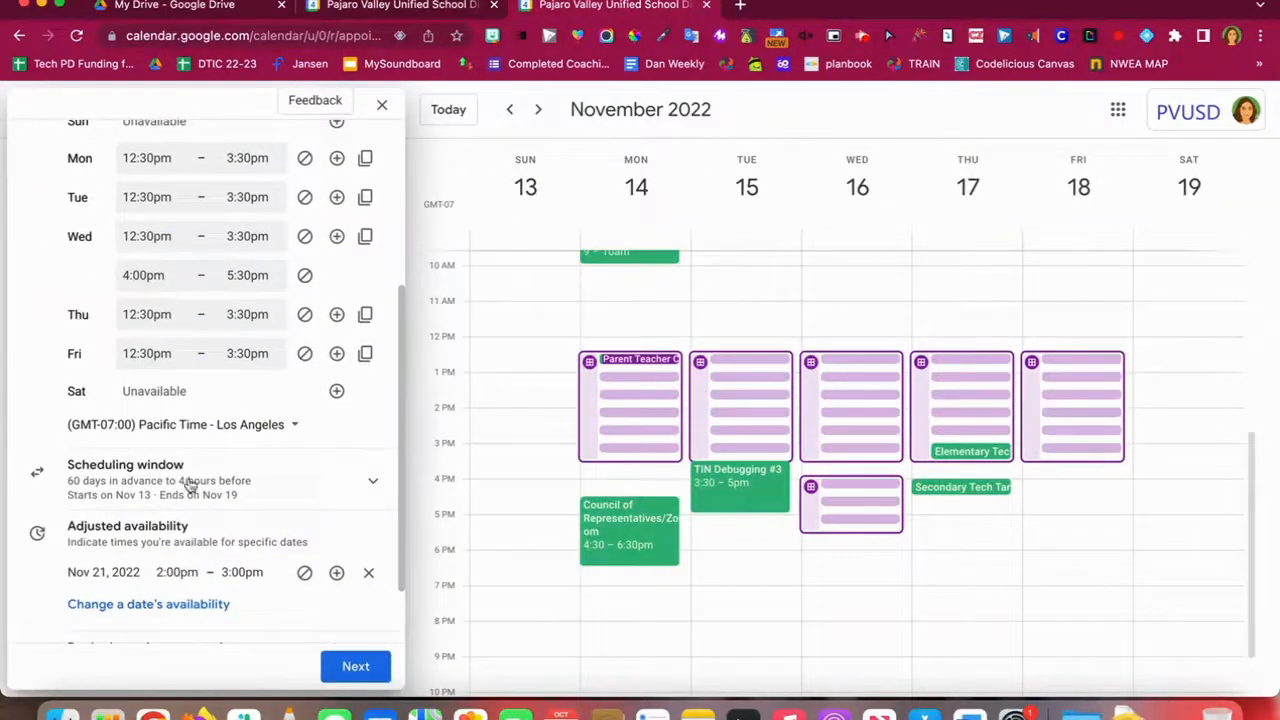
pyautogui.scroll(7, 300, 555)
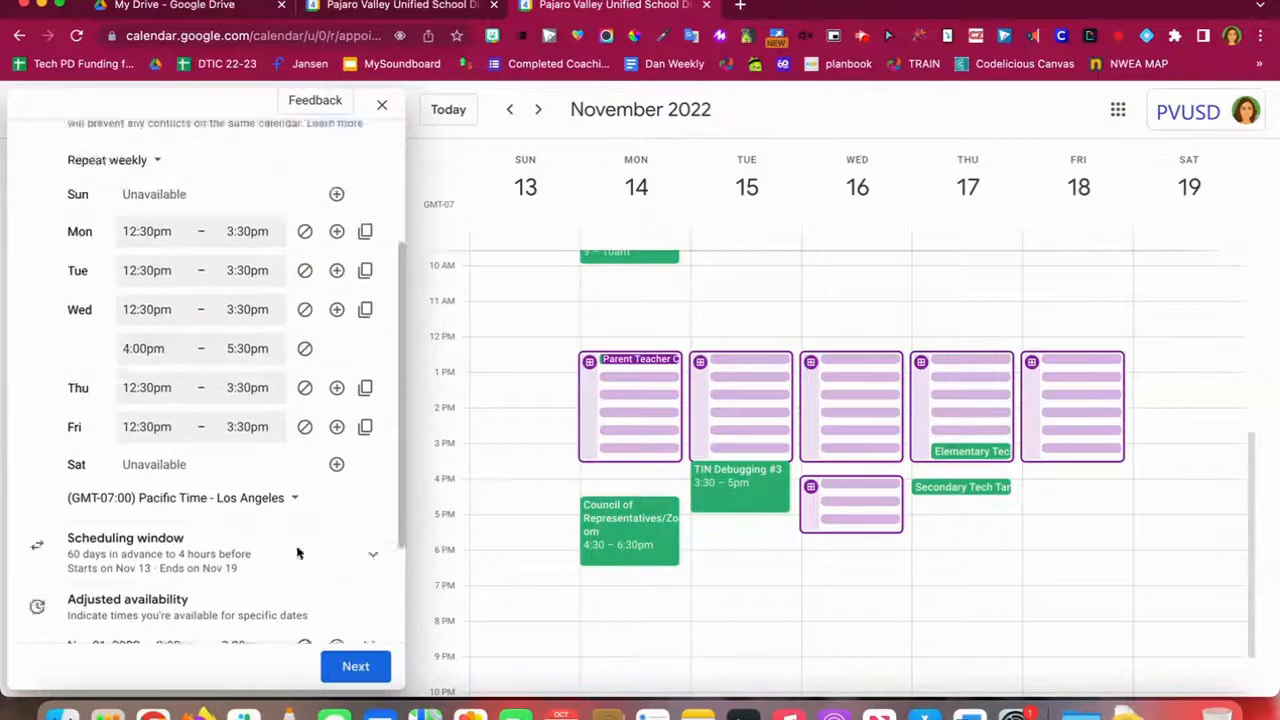
pyautogui.click(382, 110)
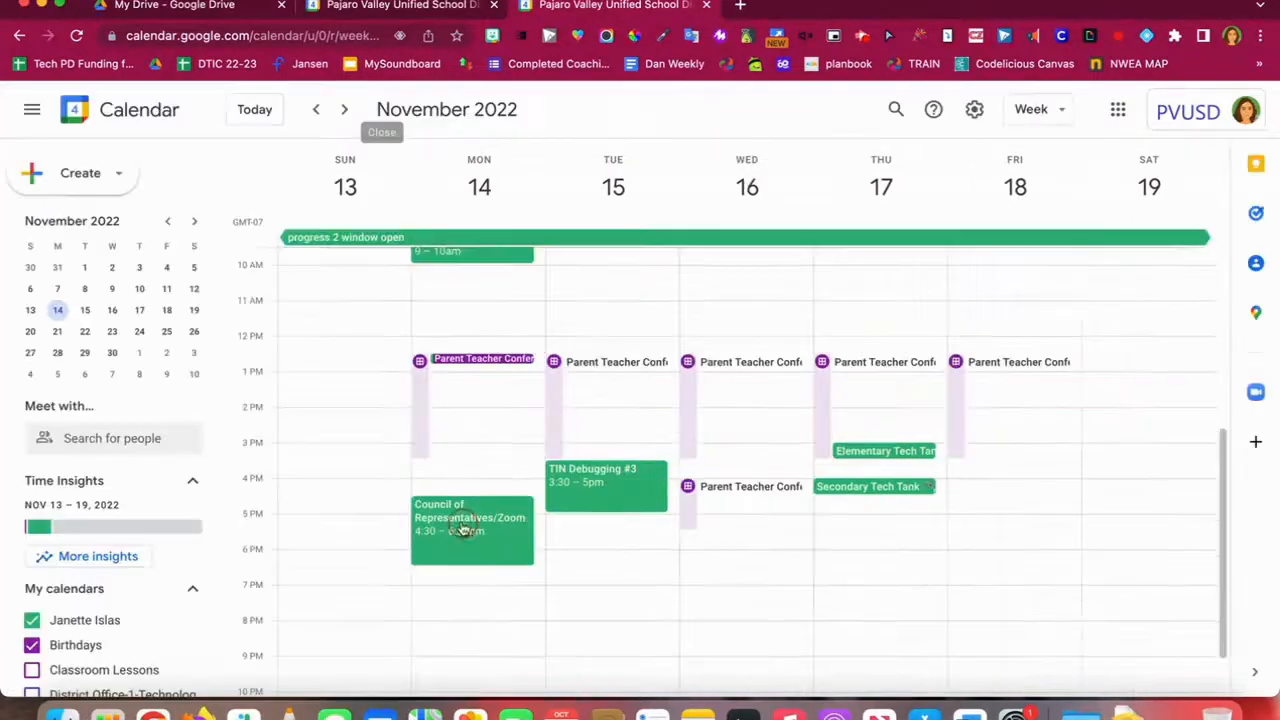
# Bring up the removal options for Monday's Parent Teacher Conferences schedule, select All availability, and cancel without deleting.
pyautogui.click(420, 363)
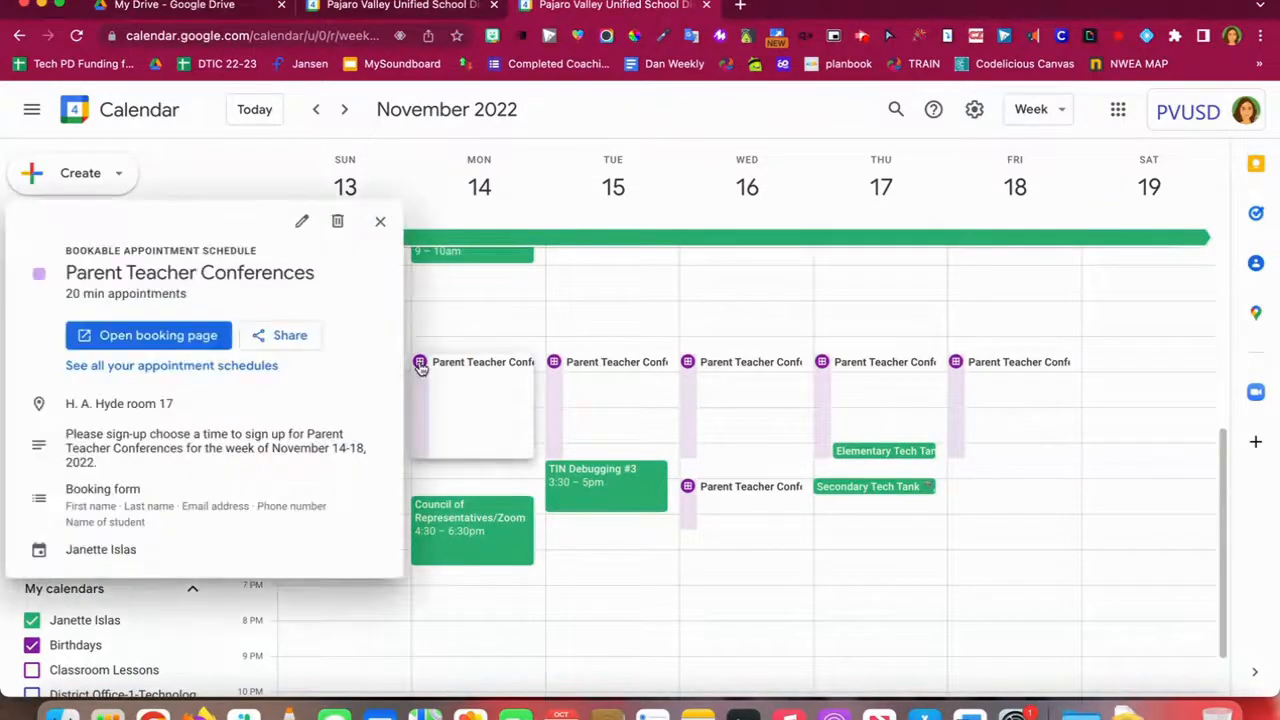
pyautogui.click(338, 222)
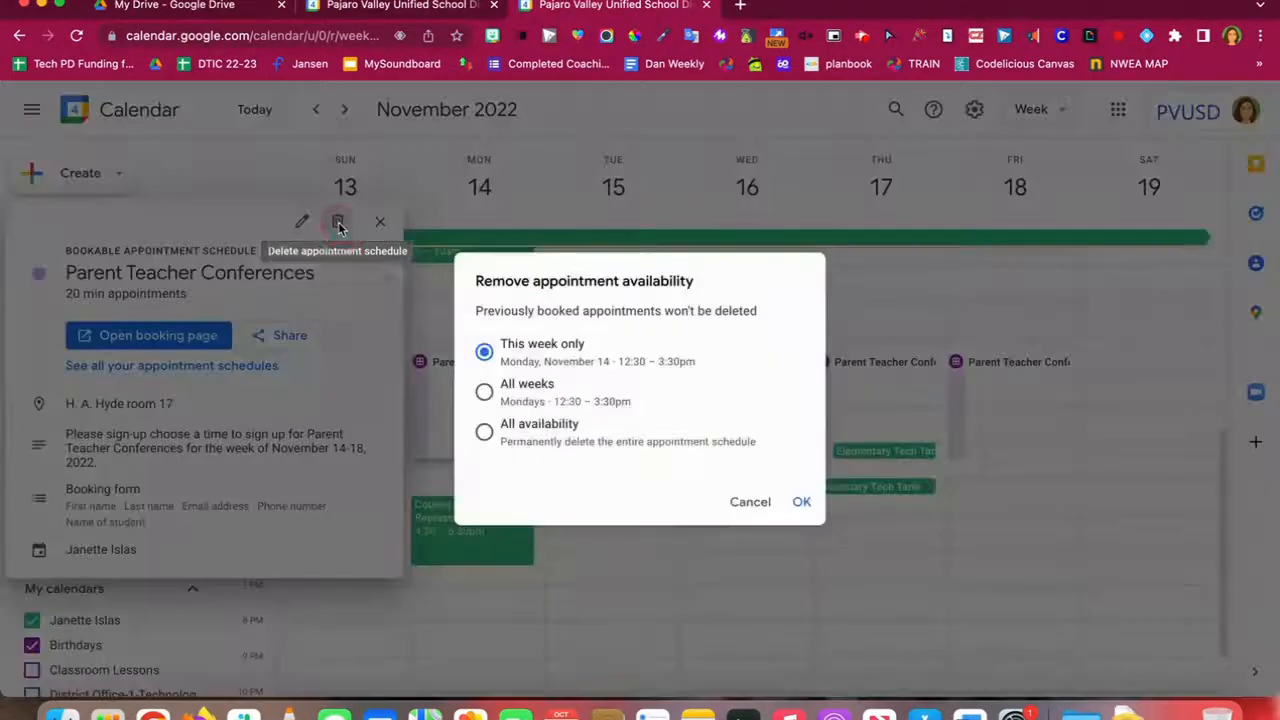
pyautogui.click(484, 432)
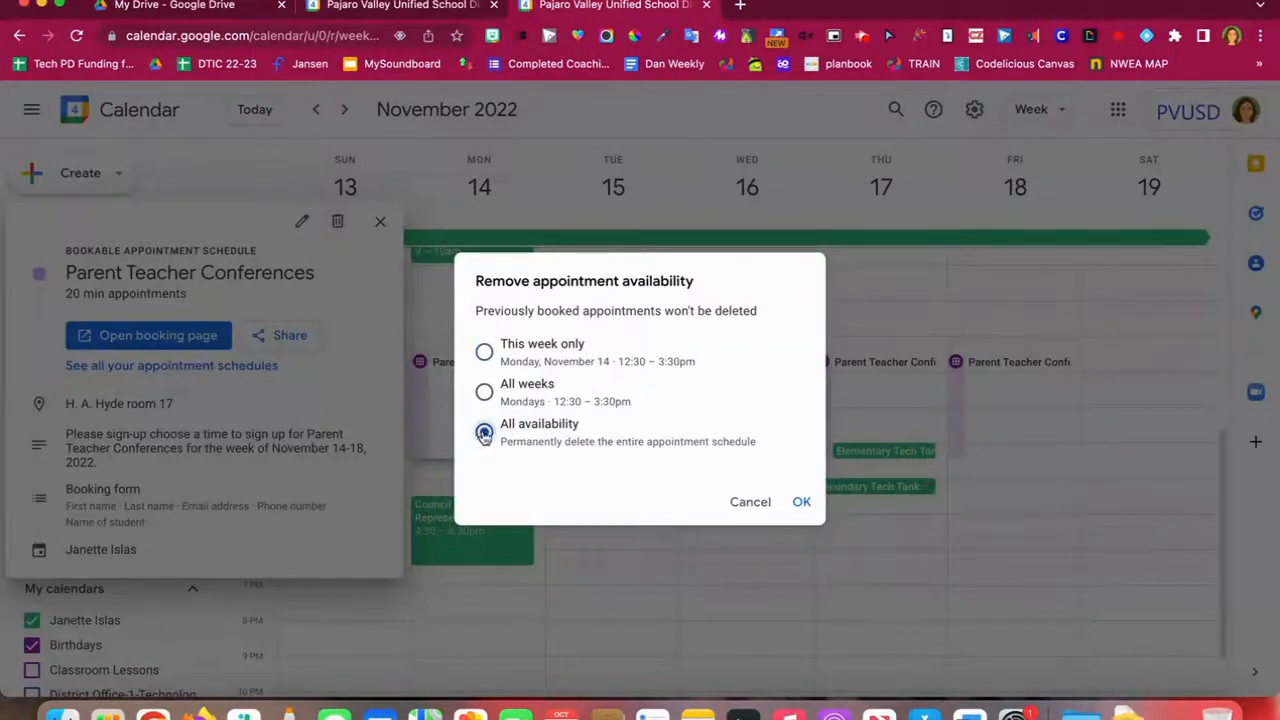
pyautogui.click(761, 505)
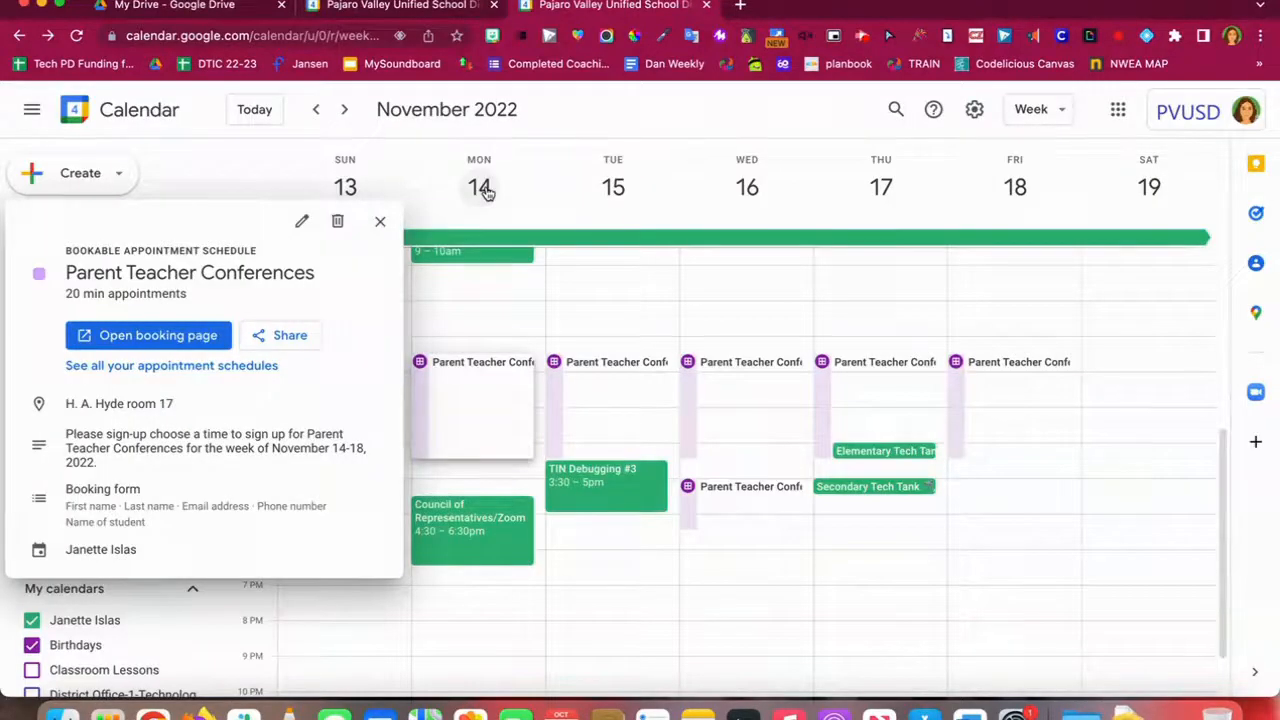